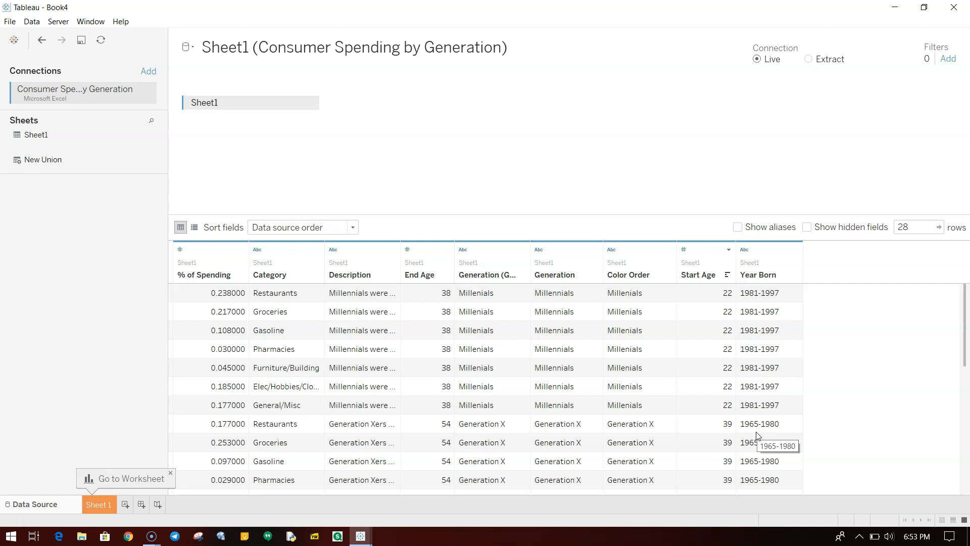
# - On Sheet 1, chart % of Spending in the rows against Category in the columns
pyautogui.scroll(-5, 757, 436)
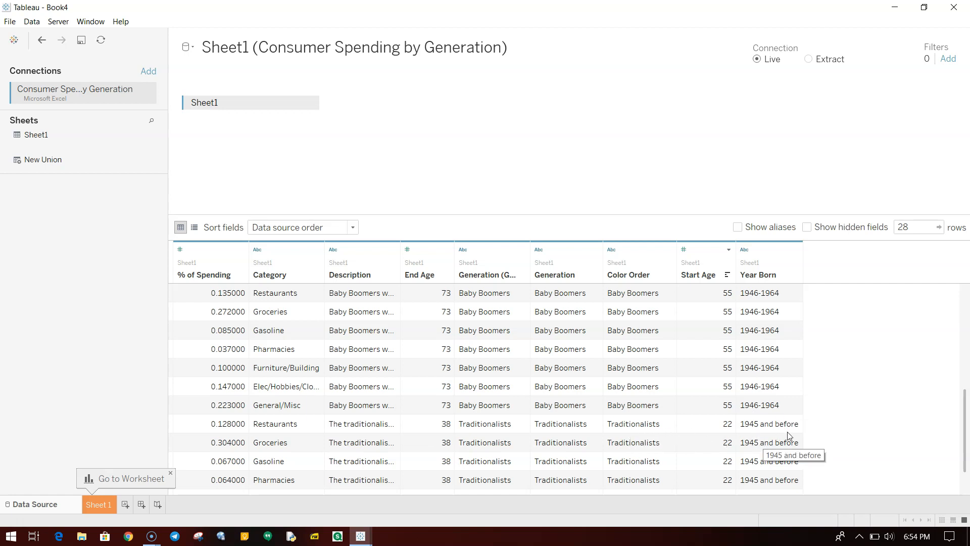
pyautogui.scroll(5, 790, 436)
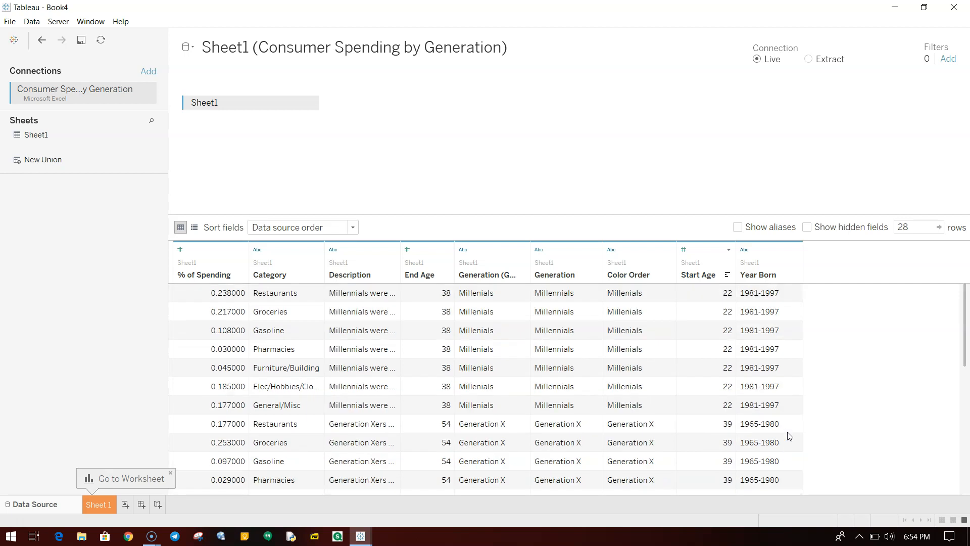
pyautogui.click(106, 504)
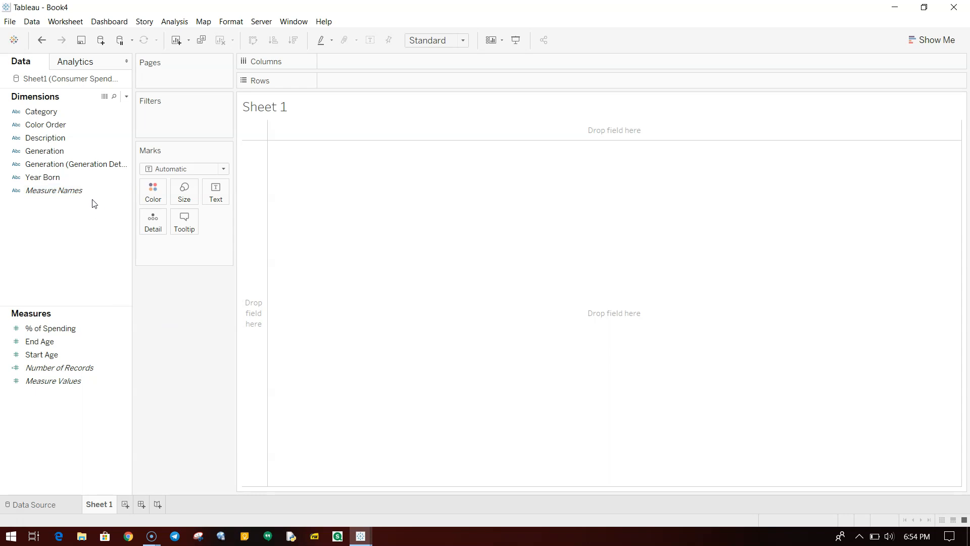
pyautogui.moveTo(77, 112); pyautogui.dragTo(393, 62)
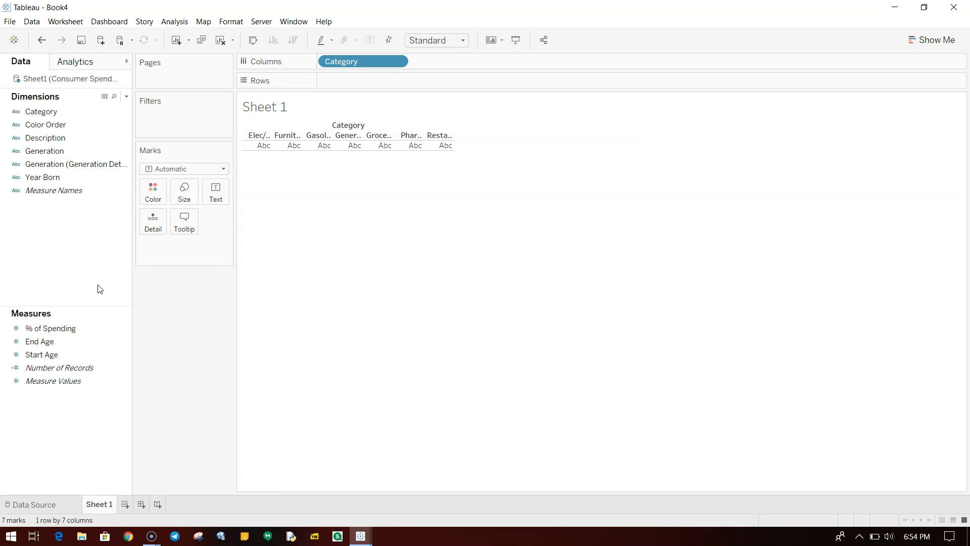
pyautogui.click(87, 331)
pyautogui.click(84, 341)
pyautogui.moveTo(85, 328); pyautogui.dragTo(376, 80)
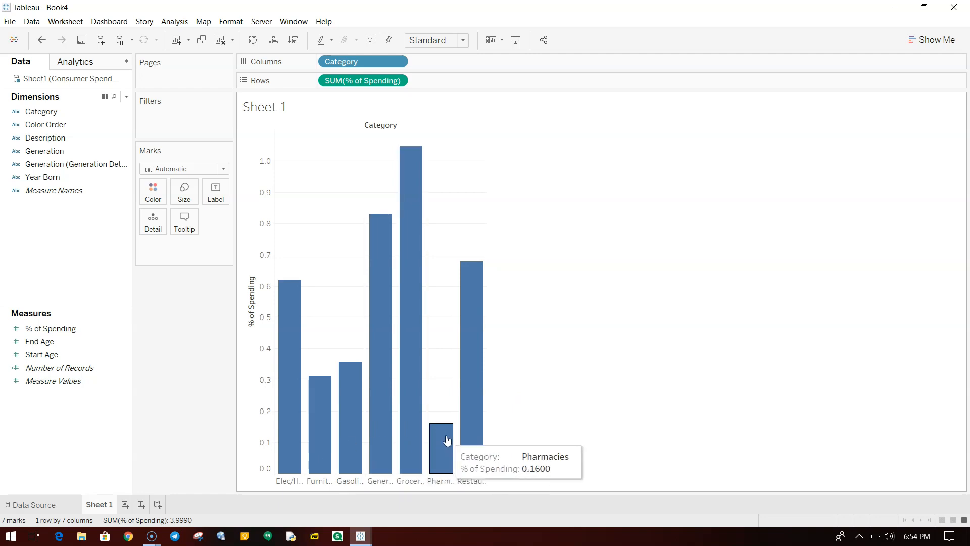
# - Change the chart's mark type to Line
pyautogui.click(195, 169)
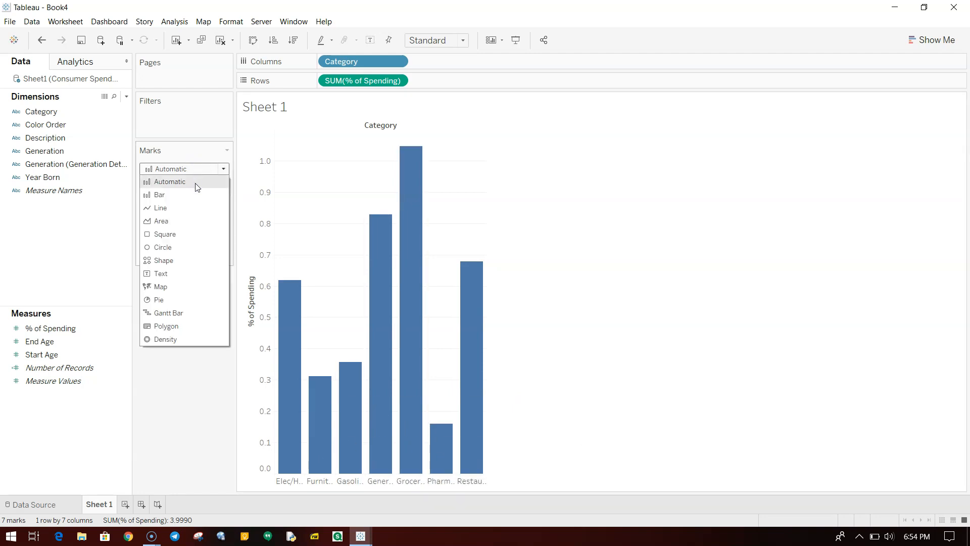
pyautogui.click(195, 208)
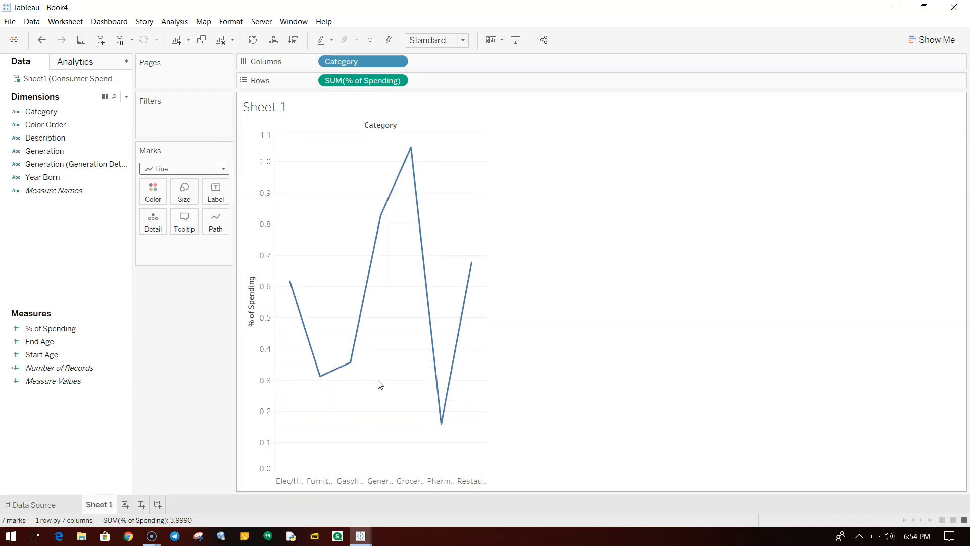
pyautogui.moveTo(287, 286)
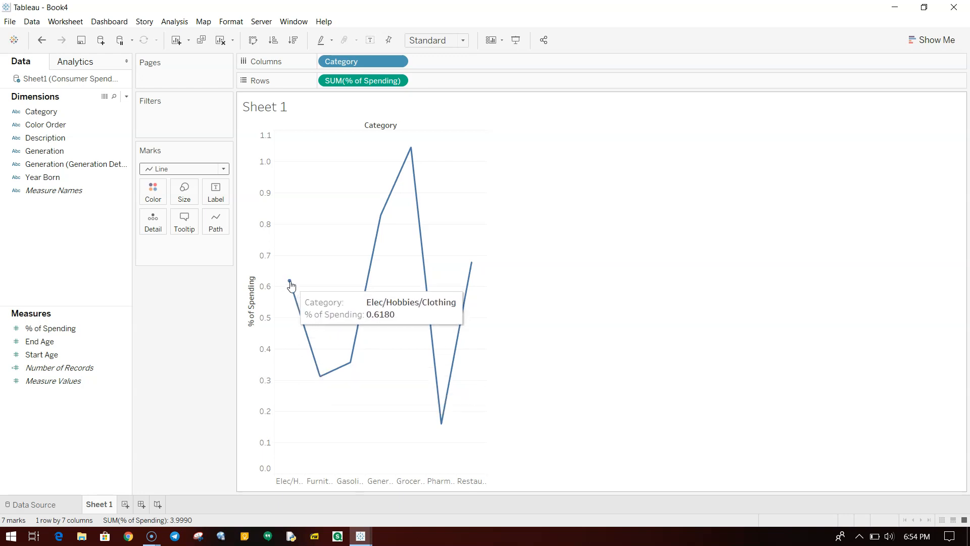
pyautogui.moveTo(321, 381)
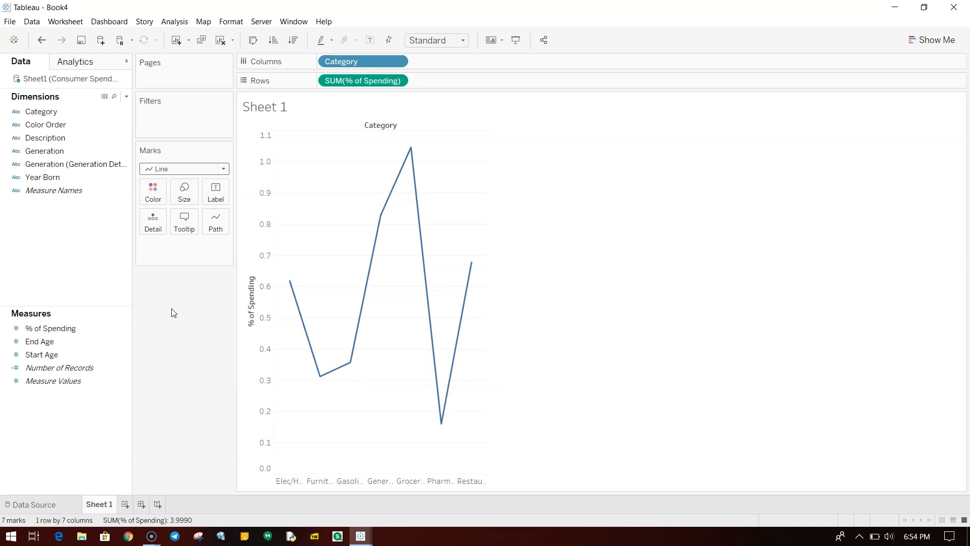
# - Color the lines by Generation and fit the chart to Entire View
pyautogui.click(59, 172)
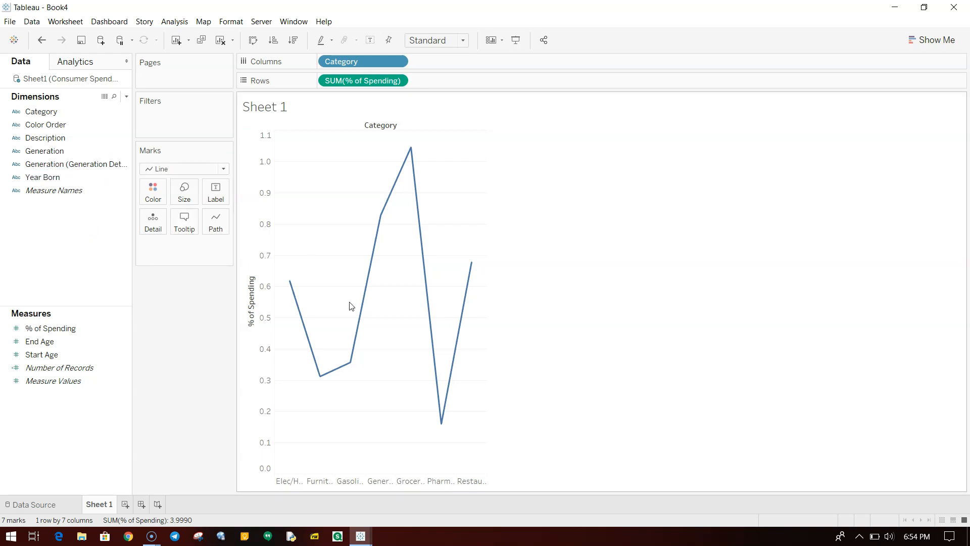
pyautogui.click(62, 152)
pyautogui.moveTo(61, 150); pyautogui.dragTo(157, 190)
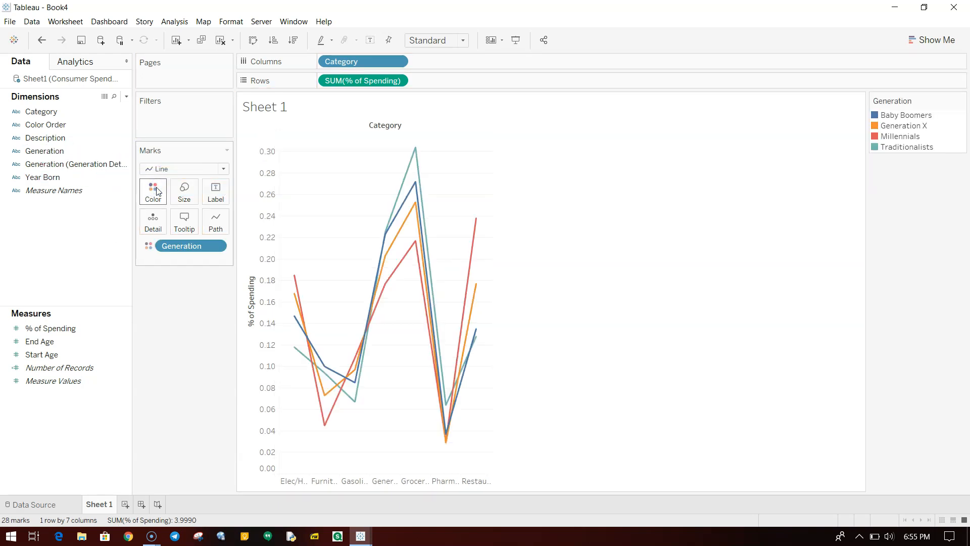
pyautogui.click(438, 39)
pyautogui.click(451, 86)
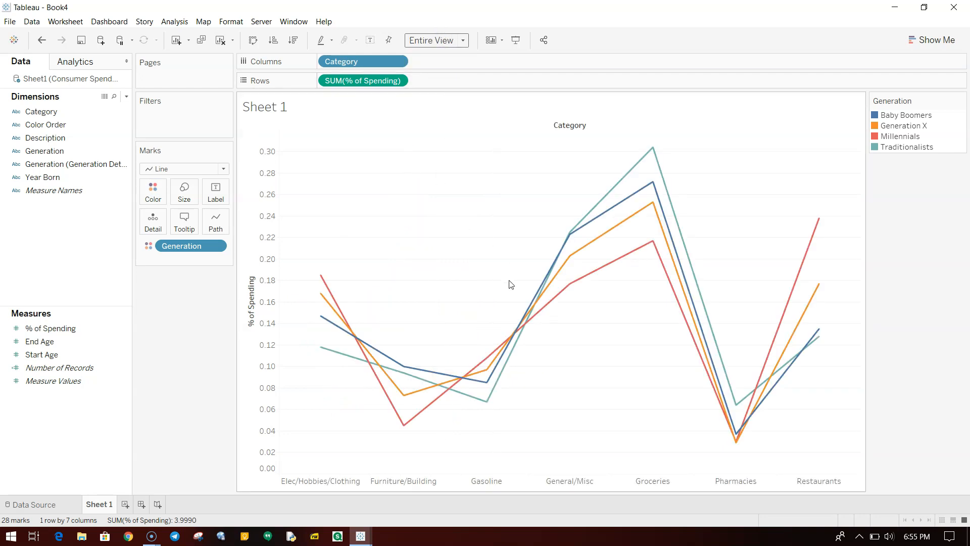
# - Apply the Rank quick table calculation to the % of Spending measure in the rows
pyautogui.moveTo(322, 279)
pyautogui.click(398, 81)
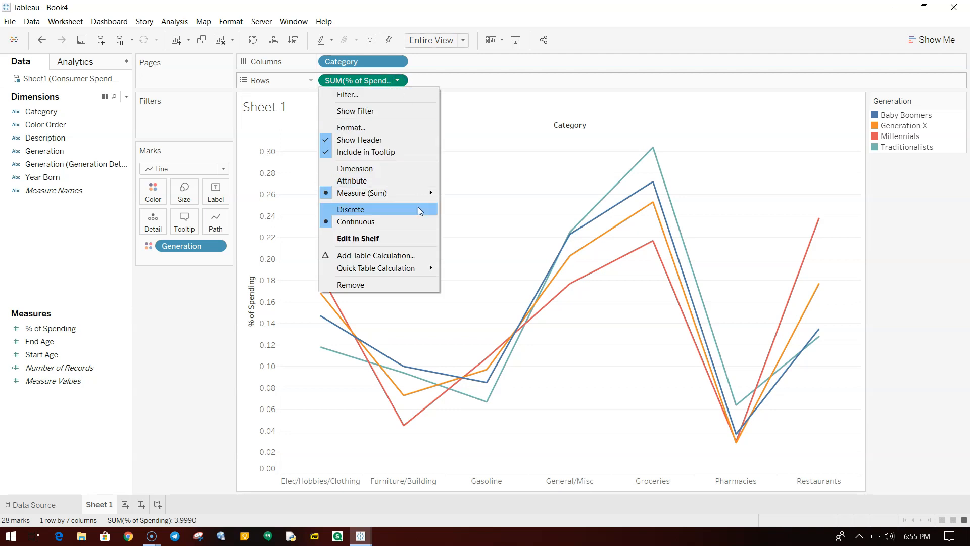
pyautogui.moveTo(418, 271)
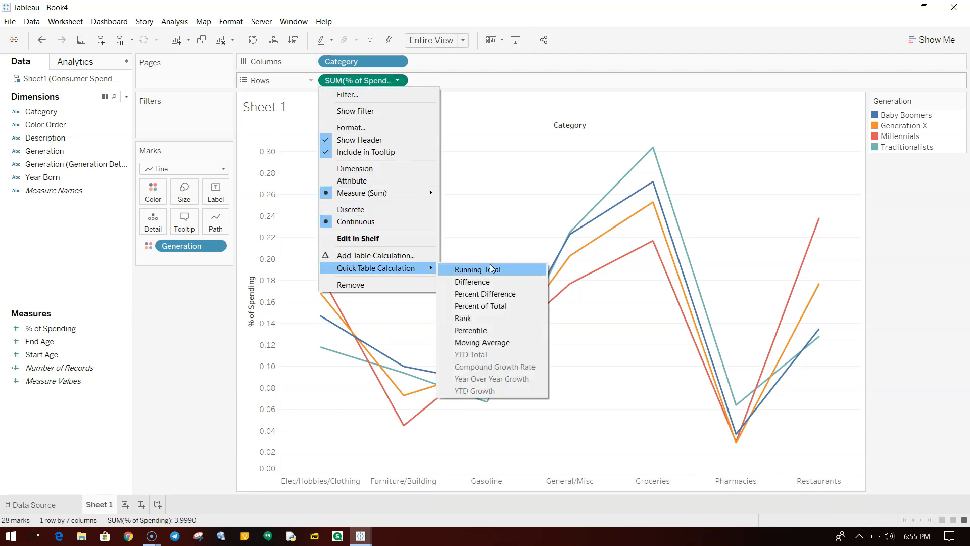
pyautogui.click(503, 318)
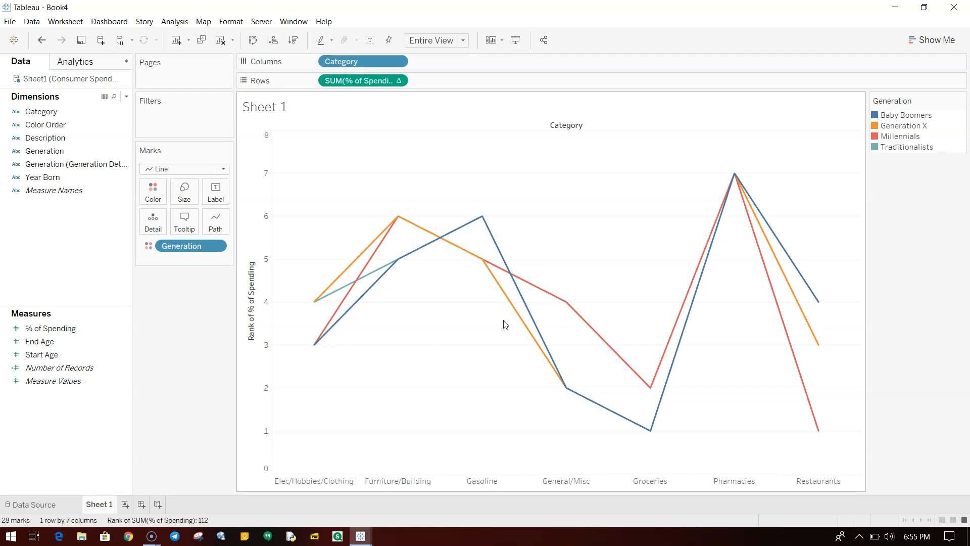
# - Compute the rank of % of Spending using Generation
pyautogui.moveTo(315, 346)
pyautogui.click(398, 80)
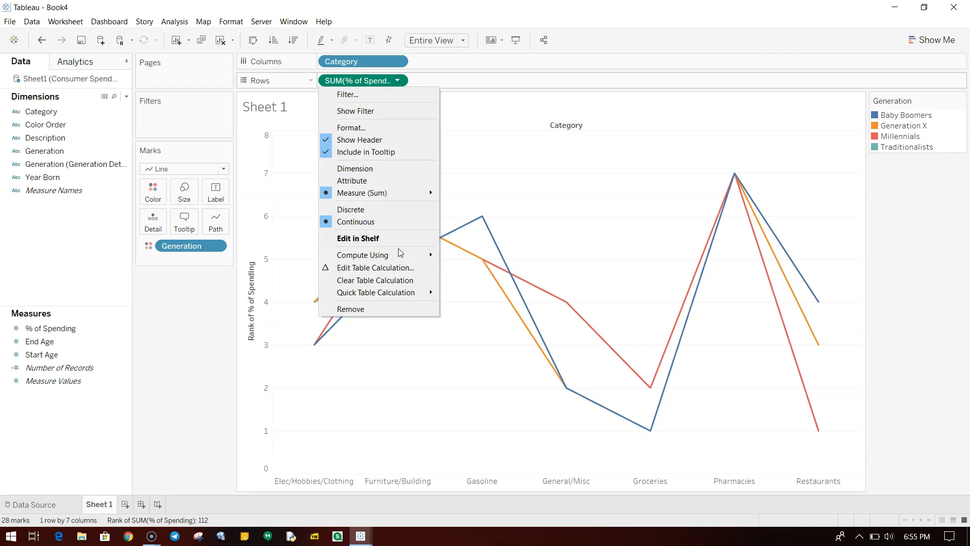
pyautogui.moveTo(400, 256)
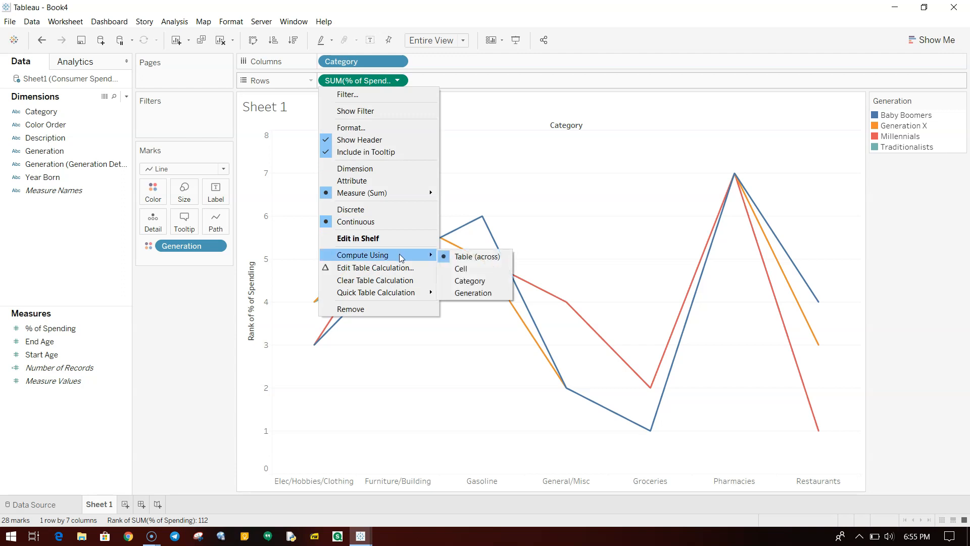
pyautogui.click(474, 293)
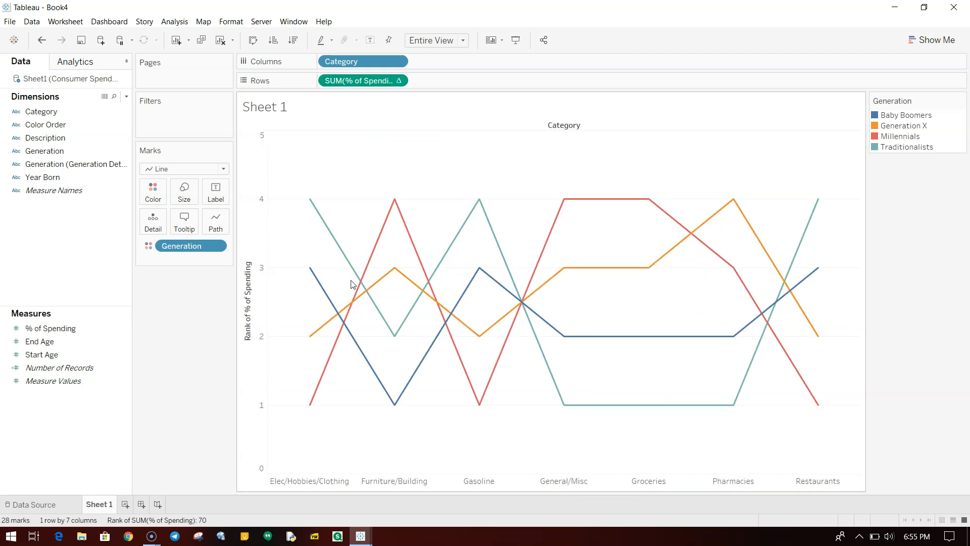
pyautogui.click(398, 80)
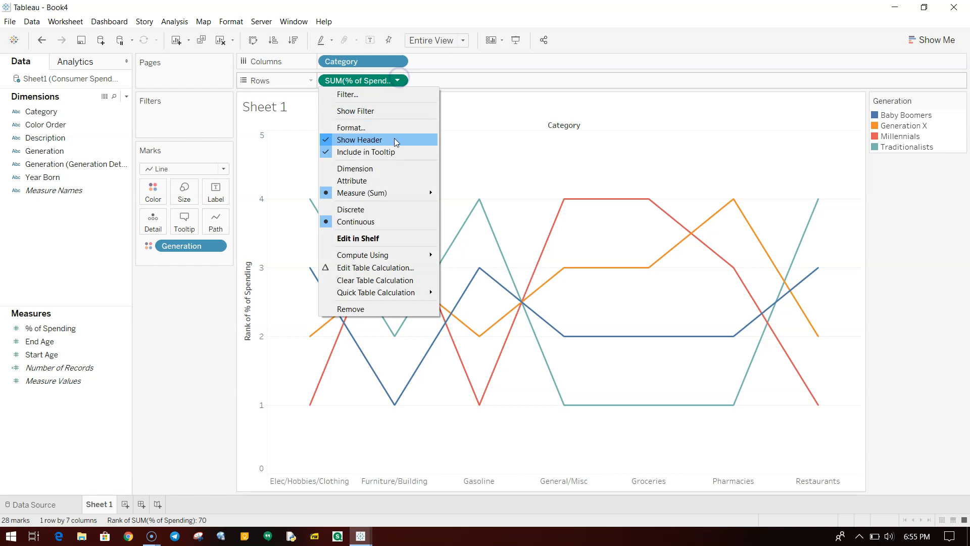
pyautogui.moveTo(413, 259)
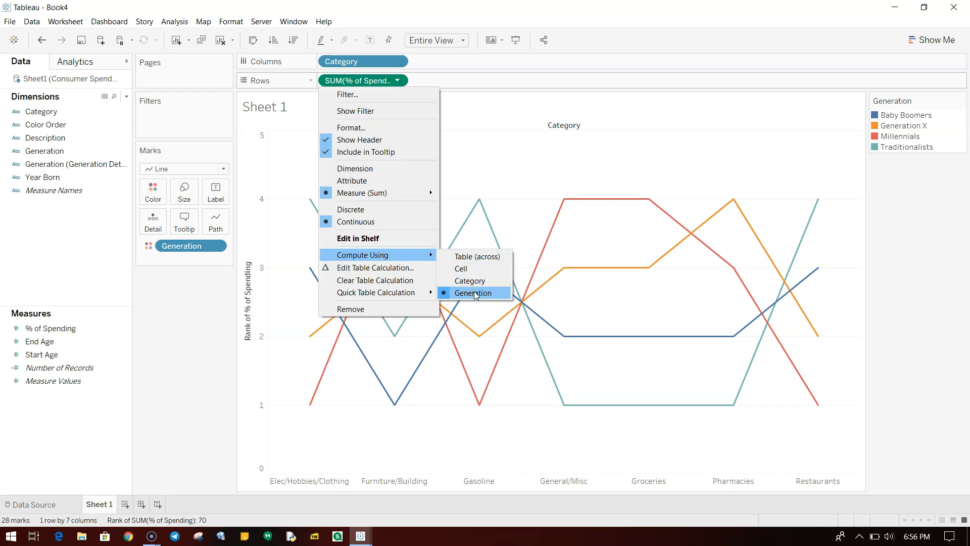
pyautogui.click(518, 401)
# - Reverse the scale of the Rank of % of Spending axis
pyautogui.moveTo(312, 205)
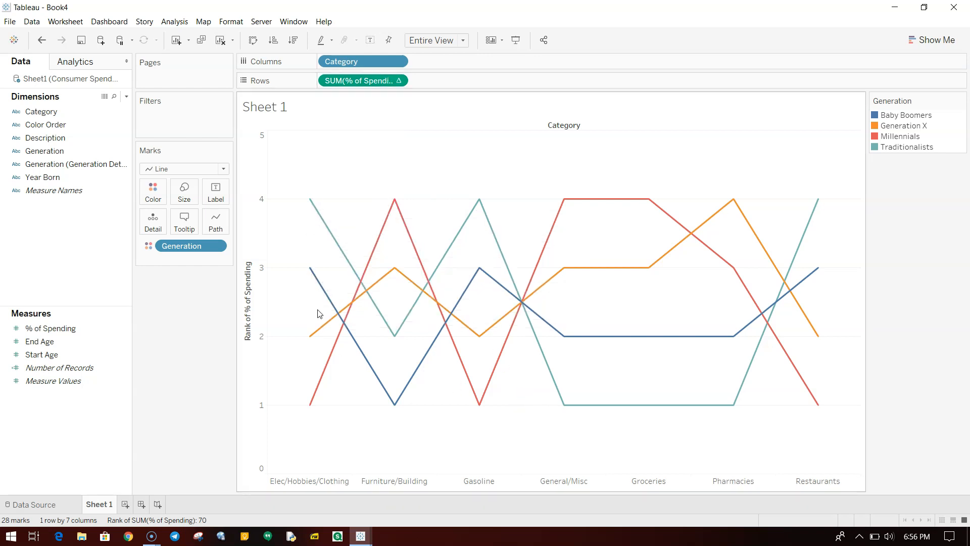
pyautogui.moveTo(316, 403)
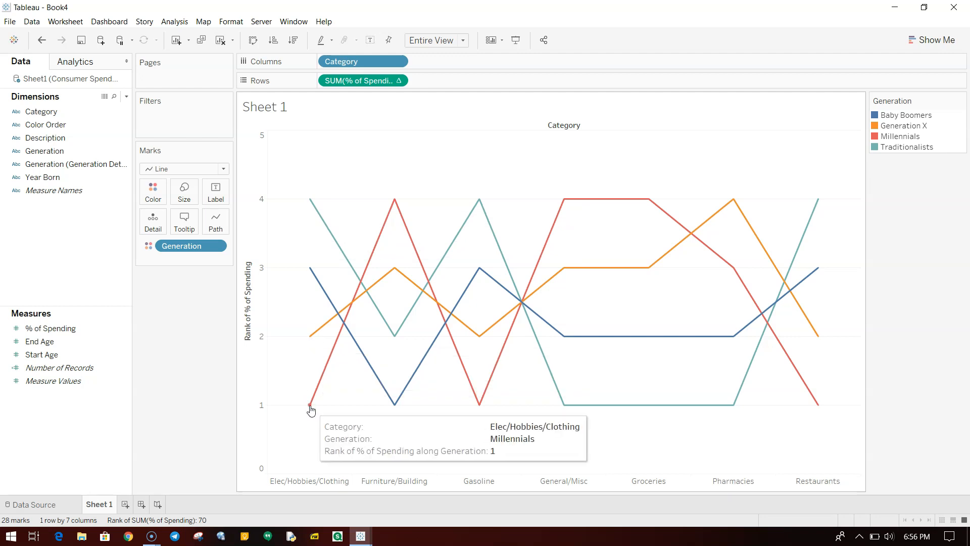
pyautogui.rightClick(259, 353)
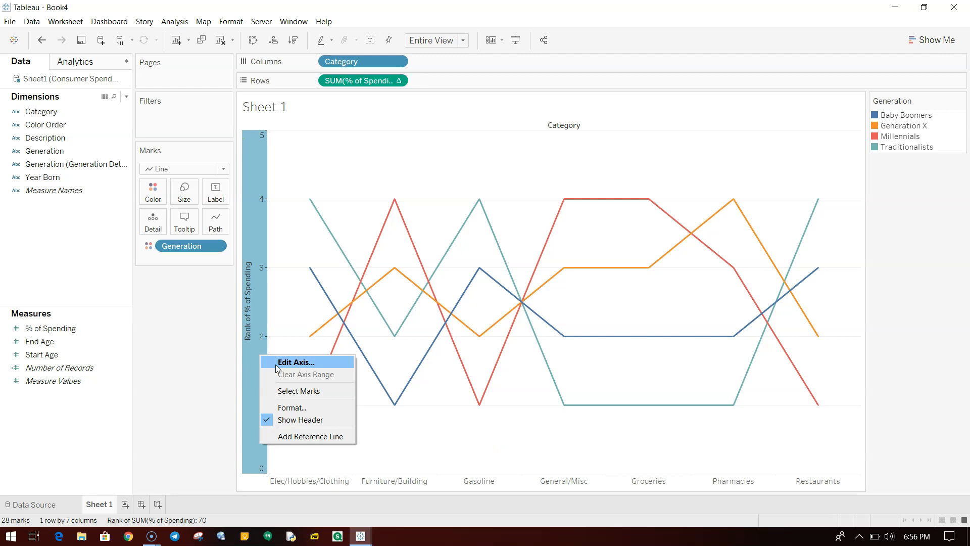
pyautogui.click(277, 365)
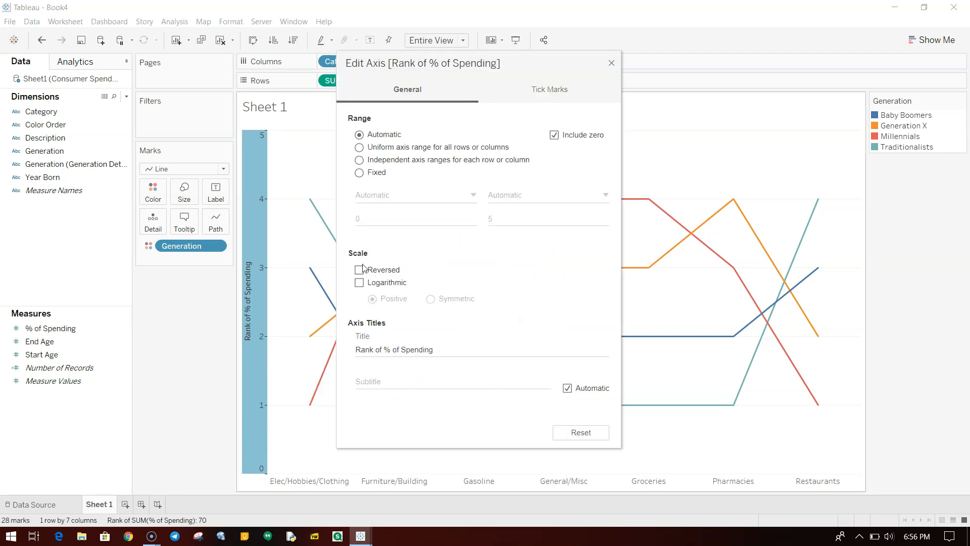
pyautogui.click(359, 270)
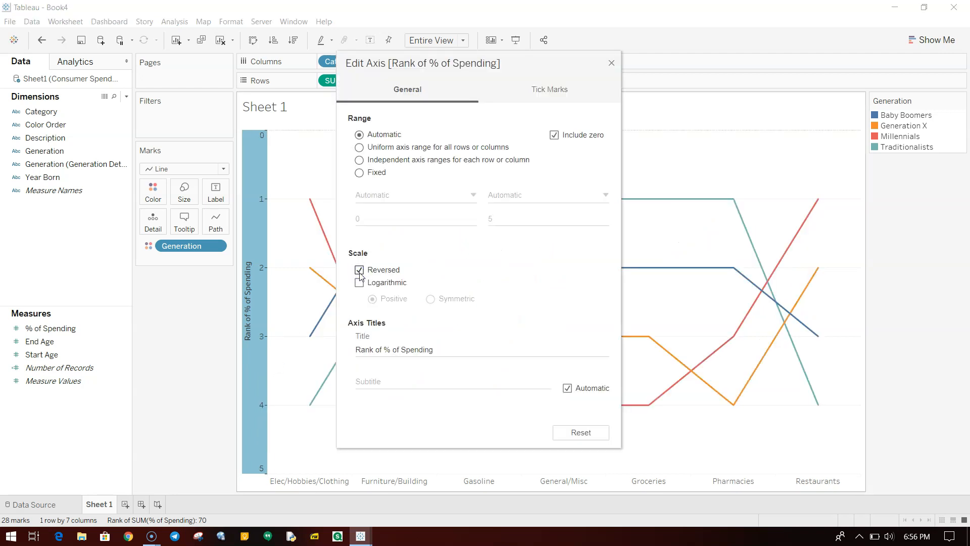
pyautogui.click(612, 63)
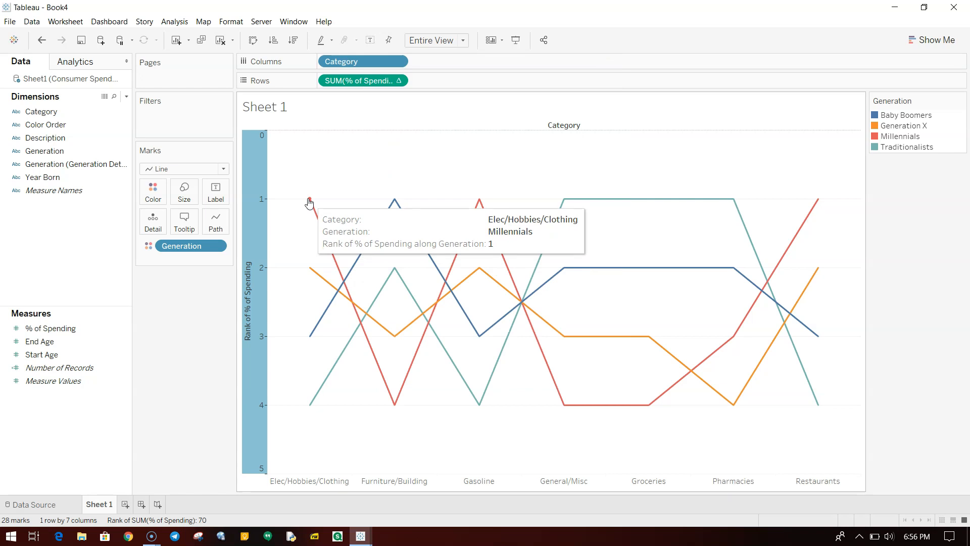
# - Compare the ranked line chart with the finished bump chart in the Decoded Dashboard workbook
pyautogui.moveTo(308, 405)
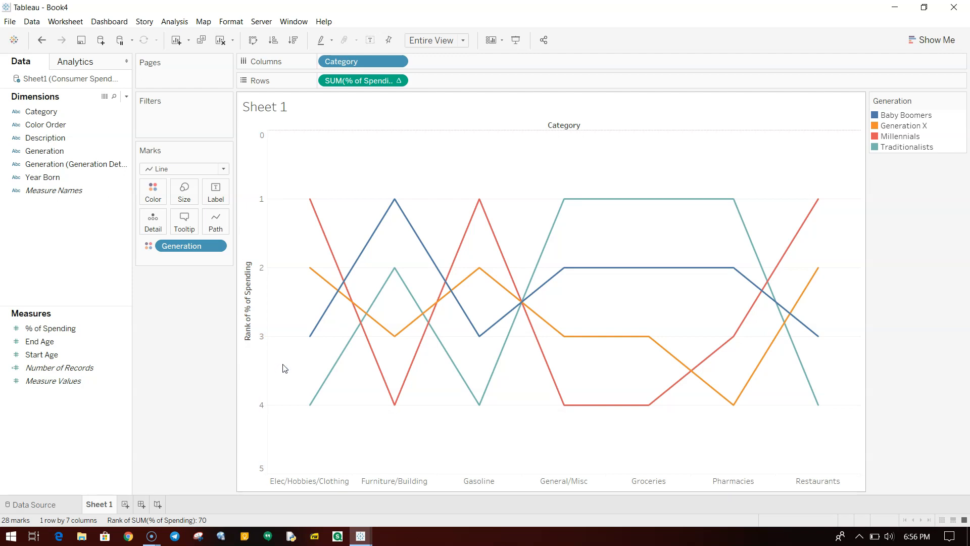
pyautogui.hotkey('alt', 'Tab')
pyautogui.moveTo(318, 243)
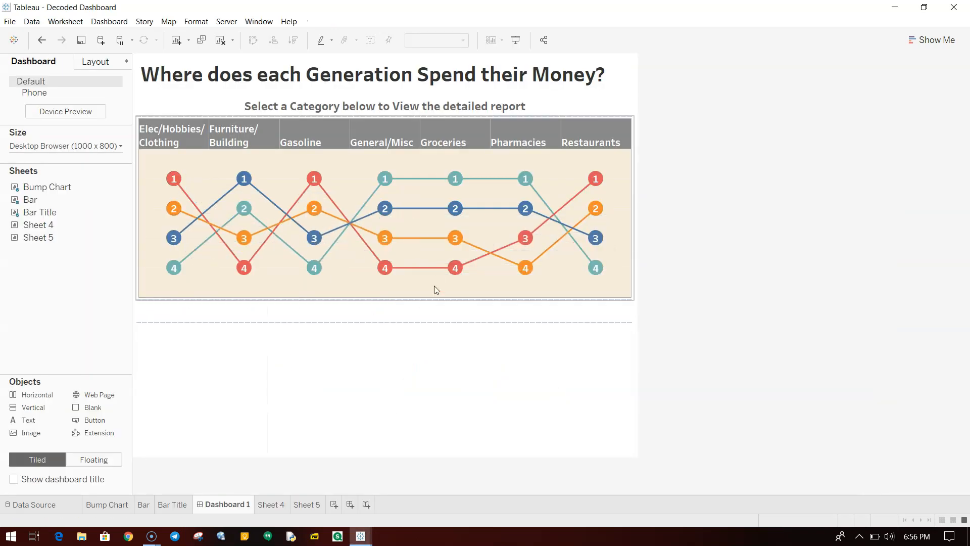
pyautogui.hotkey('alt', 'Tab')
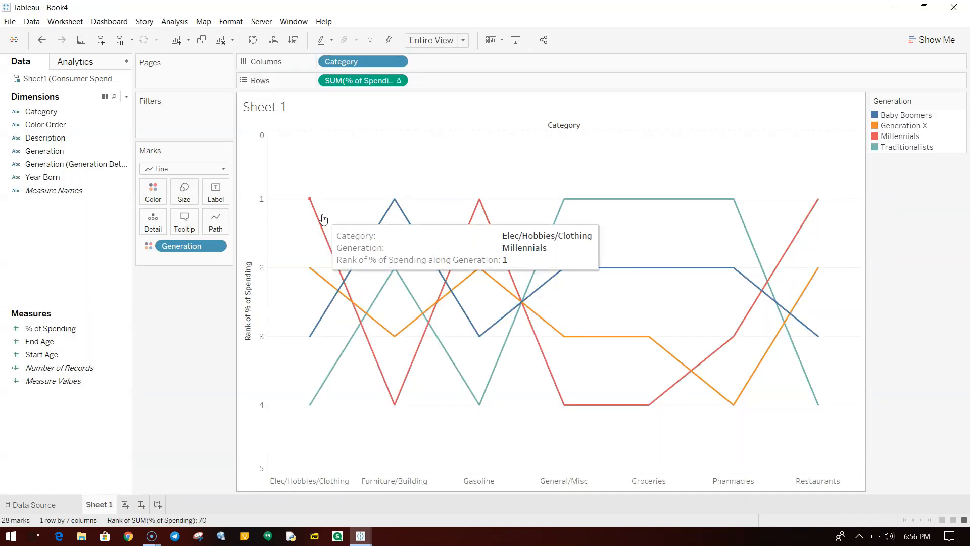
pyautogui.hotkey('alt', 'Tab')
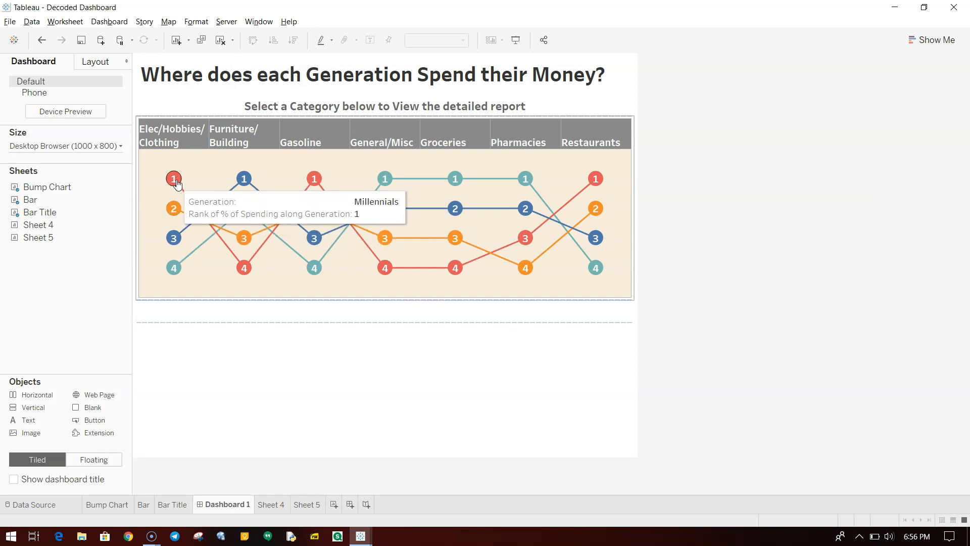
pyautogui.hotkey('alt', 'Tab')
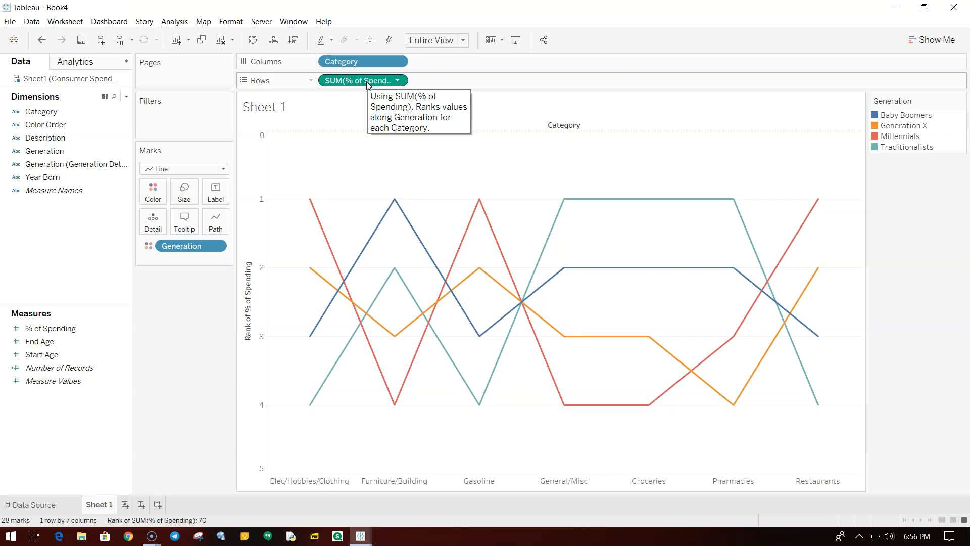
# - Duplicate the ranked % of Spending measure in the rows and set the copy's mark type to Circle
pyautogui.moveTo(367, 85); pyautogui.dragTo(456, 85)
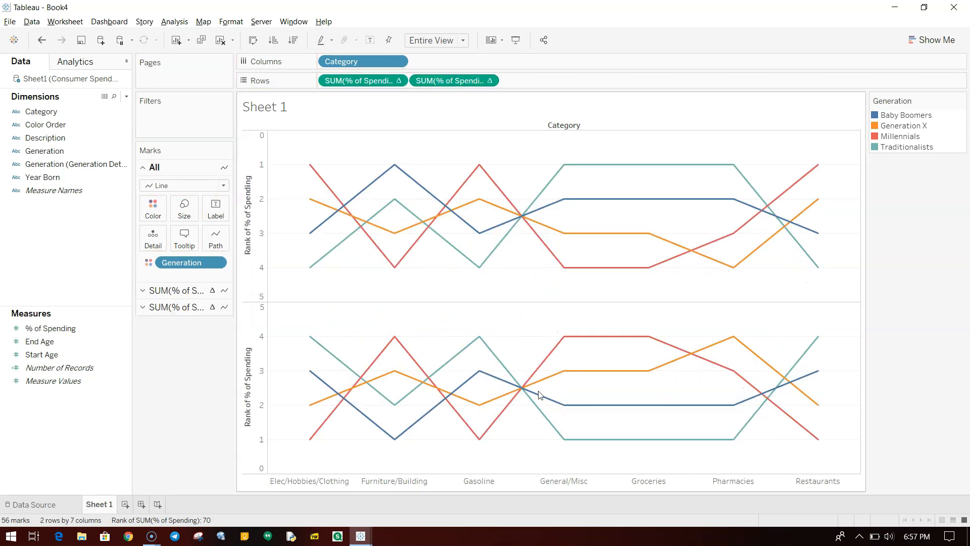
pyautogui.click(199, 290)
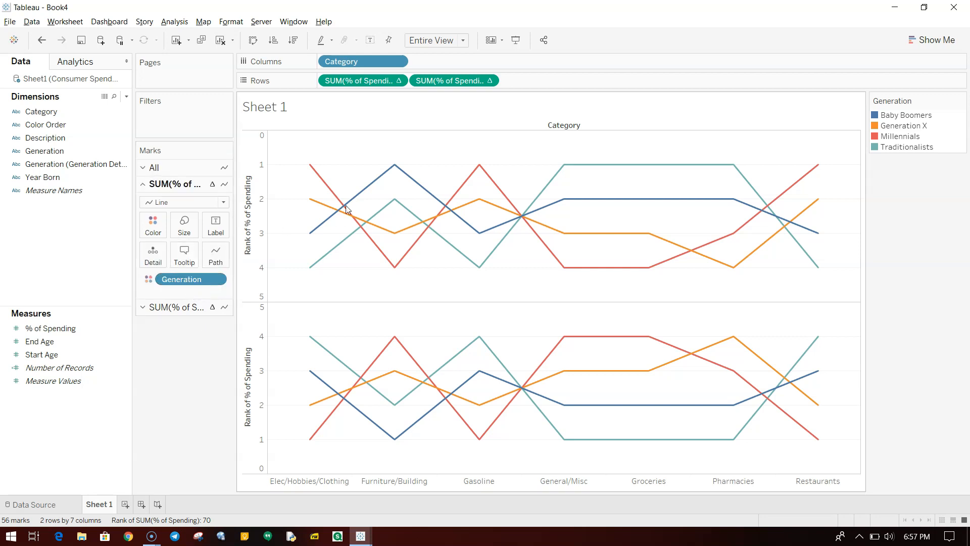
pyautogui.click(193, 308)
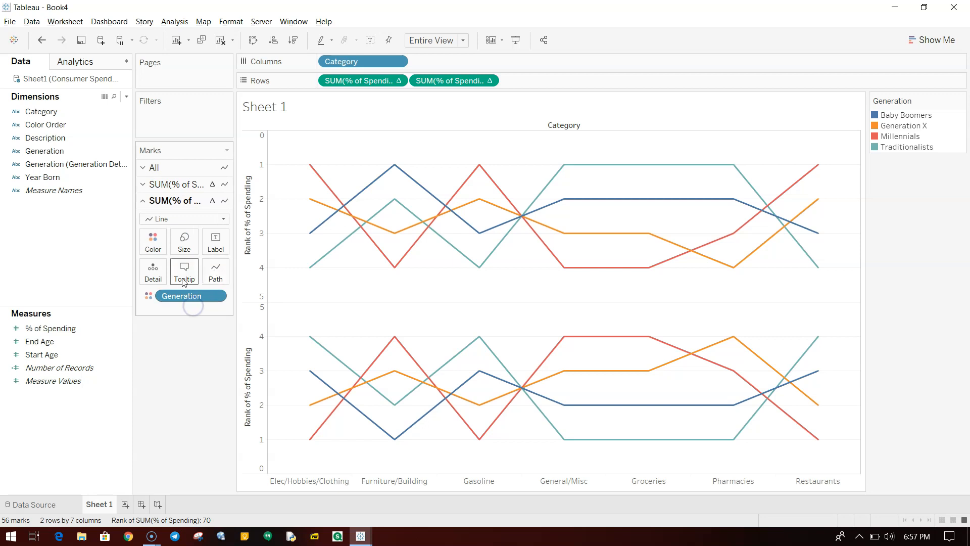
pyautogui.click(203, 219)
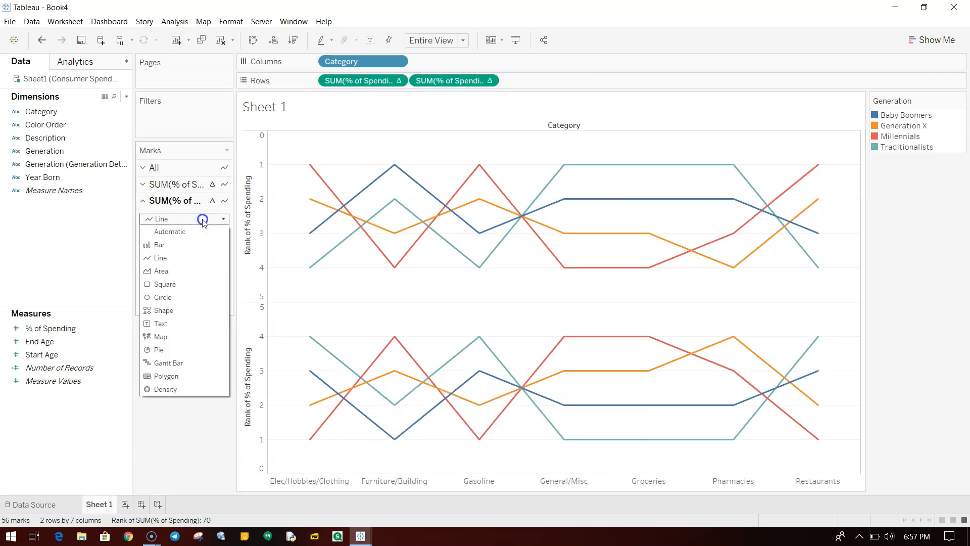
pyautogui.click(195, 298)
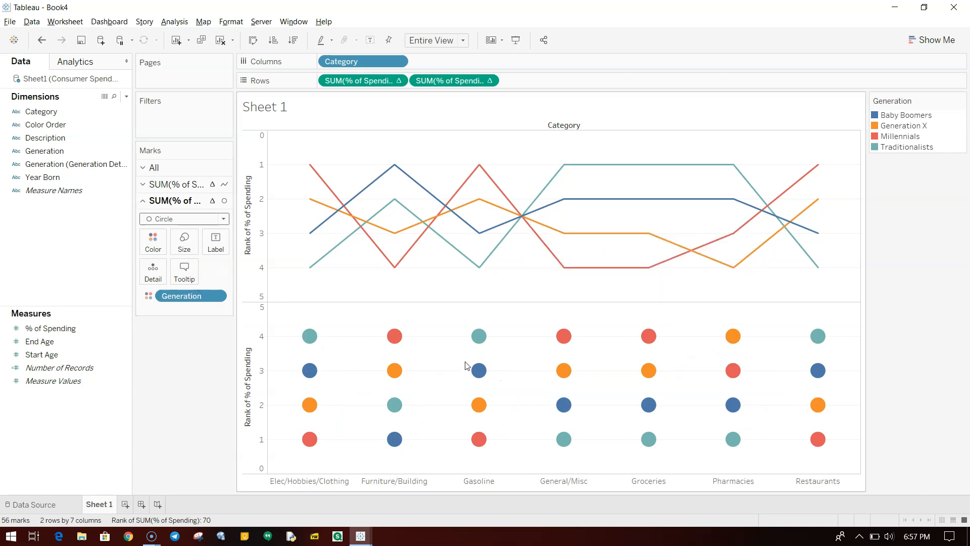
# - Combine the two ranked % of Spending measures into a dual-axis chart and synchronize their axes
pyautogui.moveTo(453, 214)
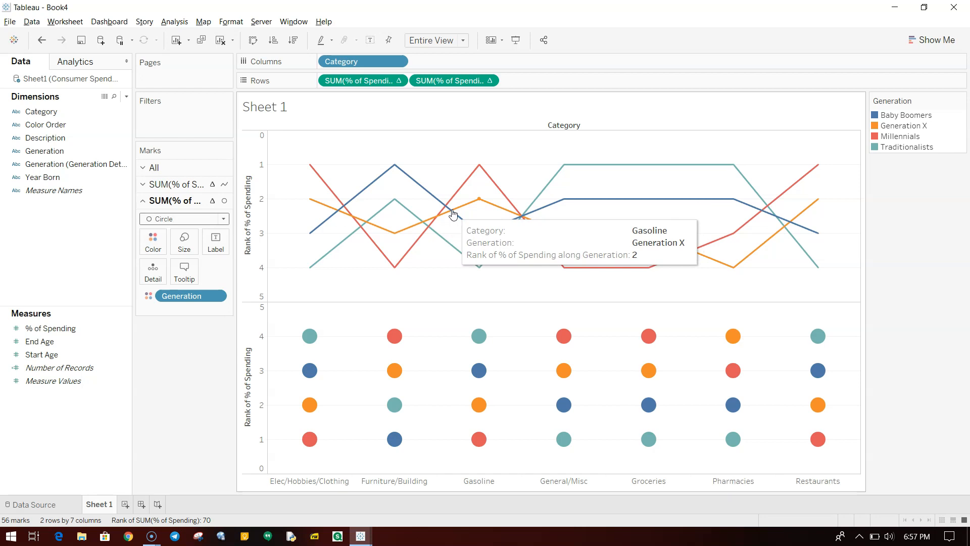
pyautogui.click(490, 81)
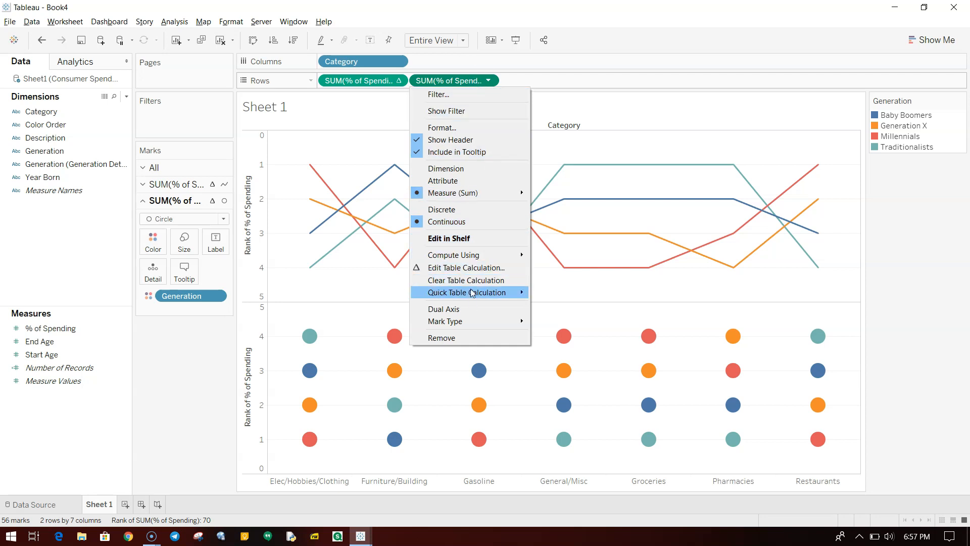
pyautogui.click(471, 309)
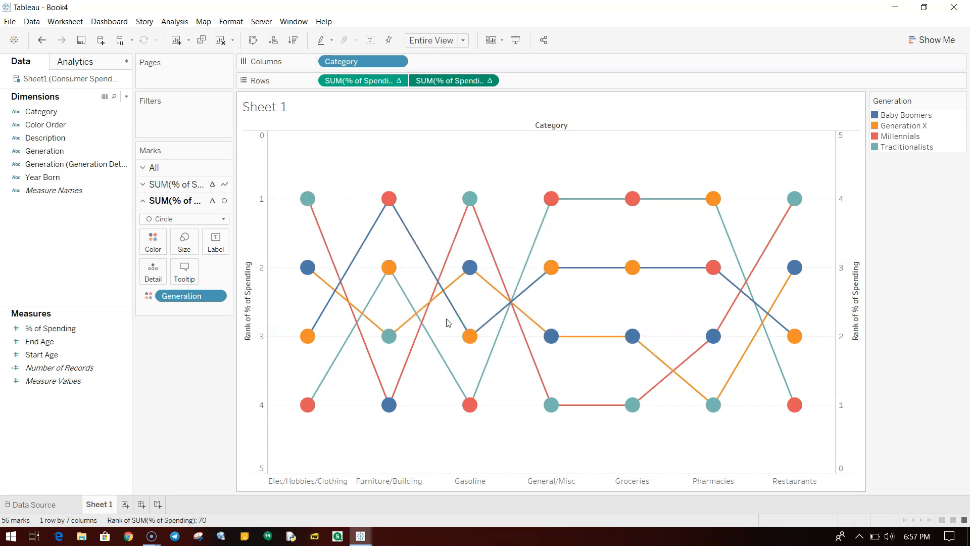
pyautogui.rightClick(839, 273)
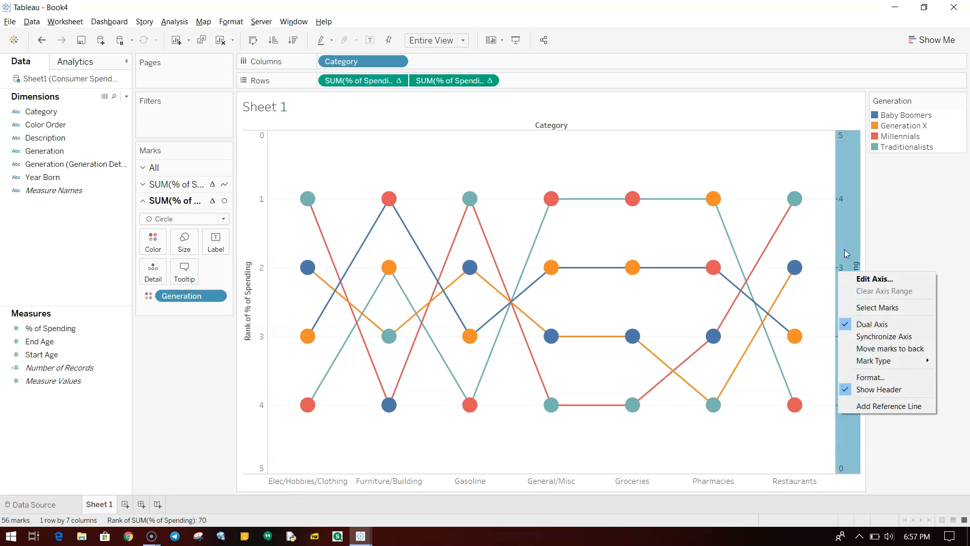
pyautogui.click(862, 337)
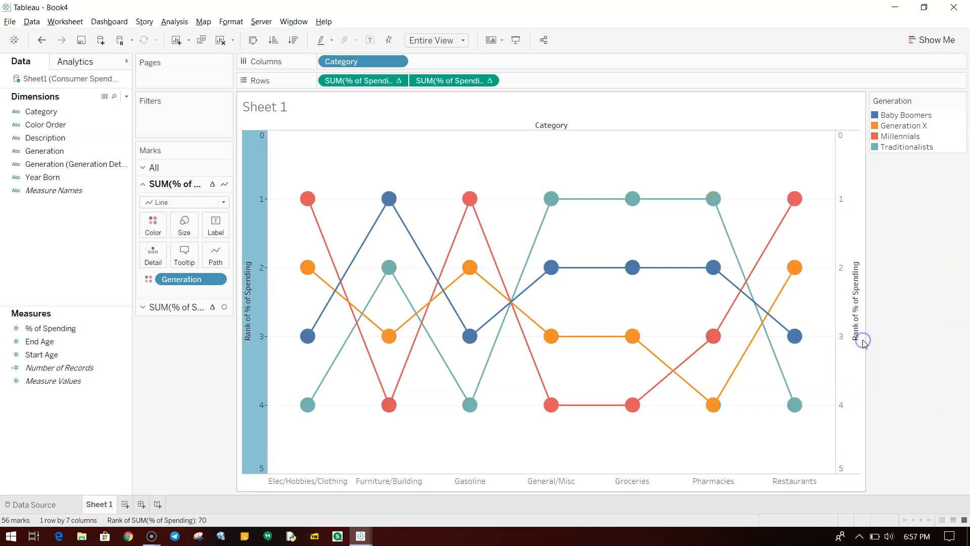
# - Hide the headers of both Rank of % of Spending axes
pyautogui.rightClick(850, 312)
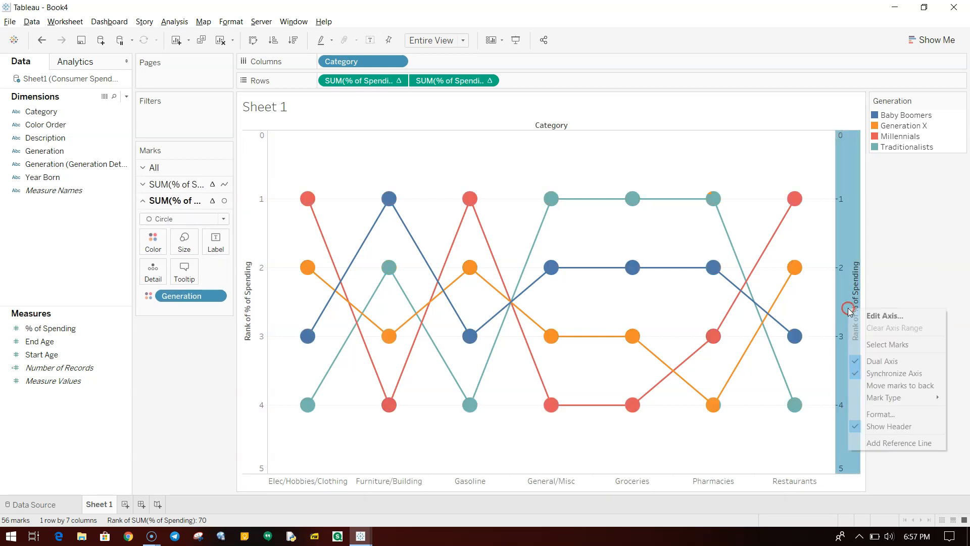
pyautogui.click(873, 425)
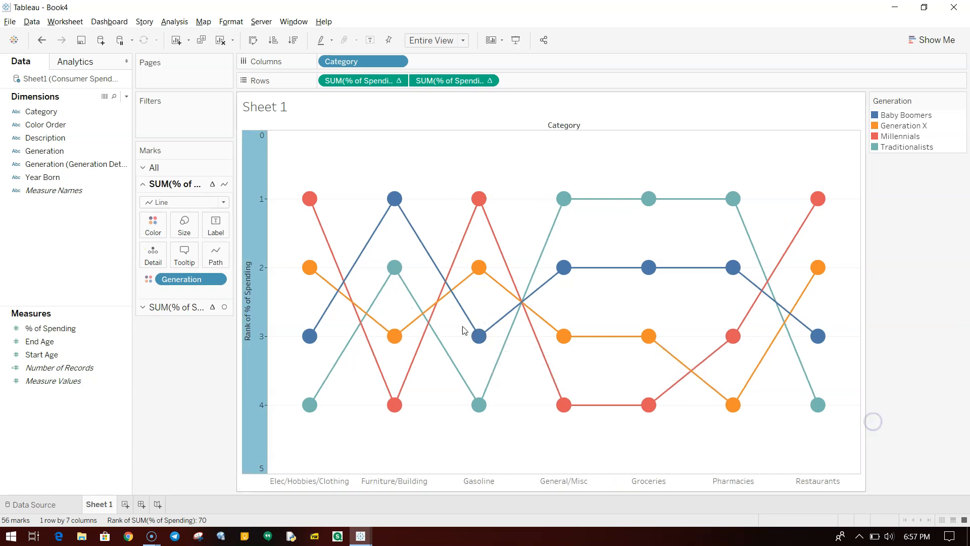
pyautogui.rightClick(261, 300)
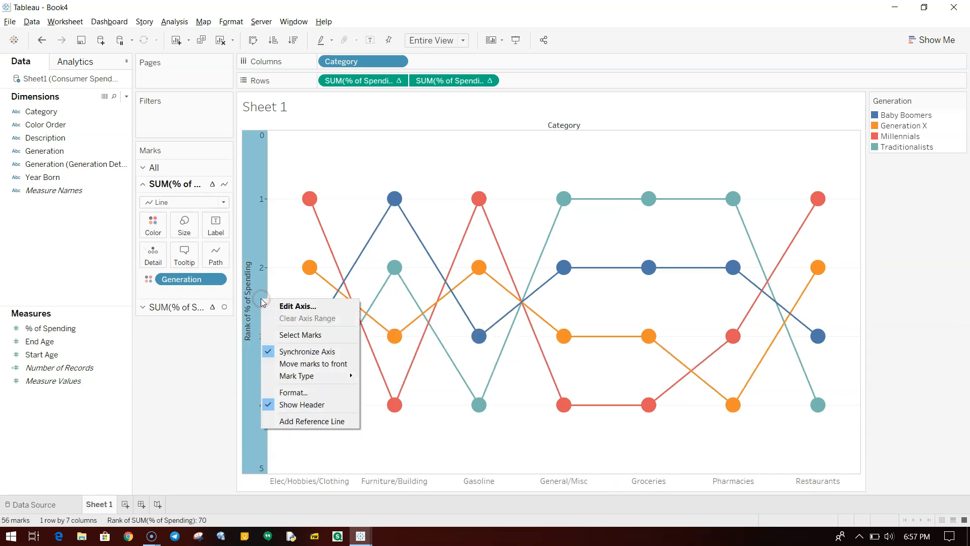
pyautogui.click(294, 403)
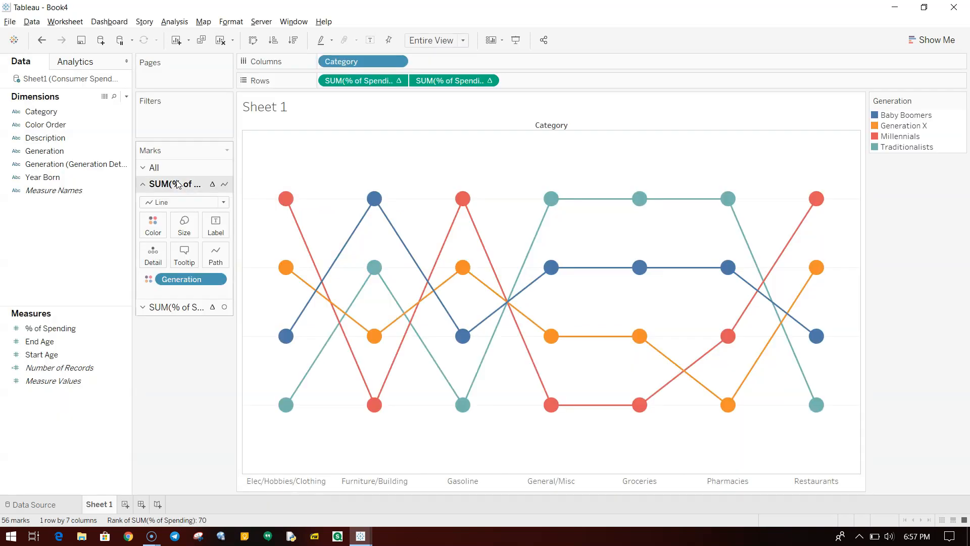
# - Show mark labels on the circle marks of the second % of Spending measure
pyautogui.moveTo(285, 206)
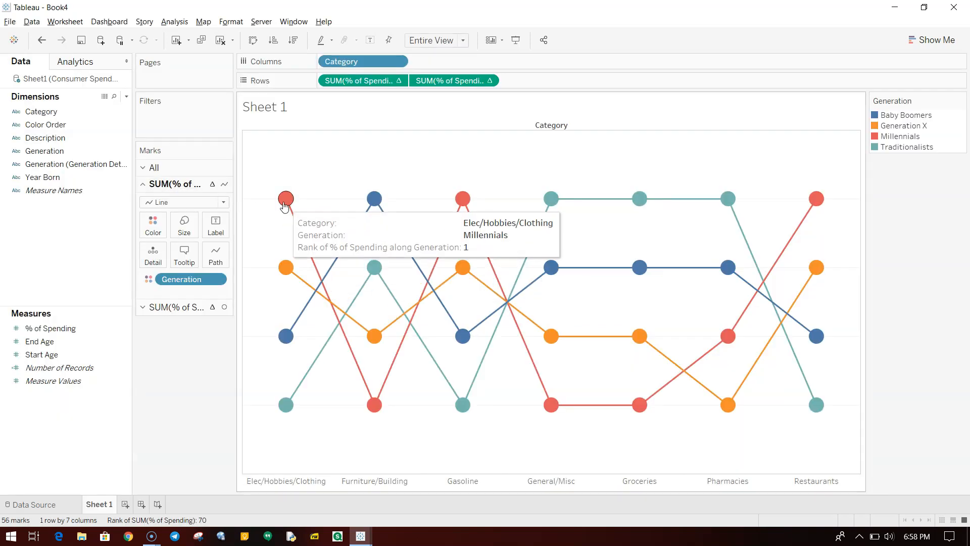
pyautogui.click(202, 309)
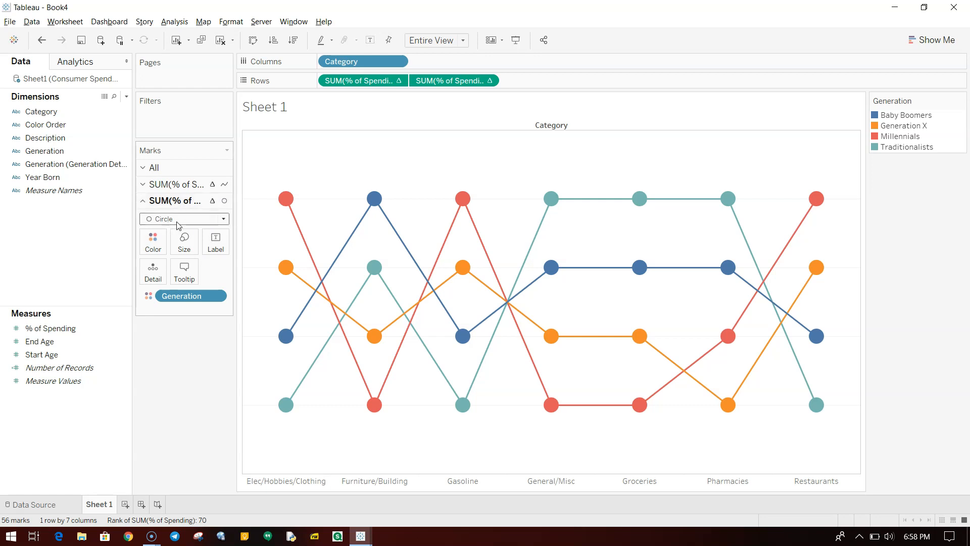
pyautogui.click(214, 243)
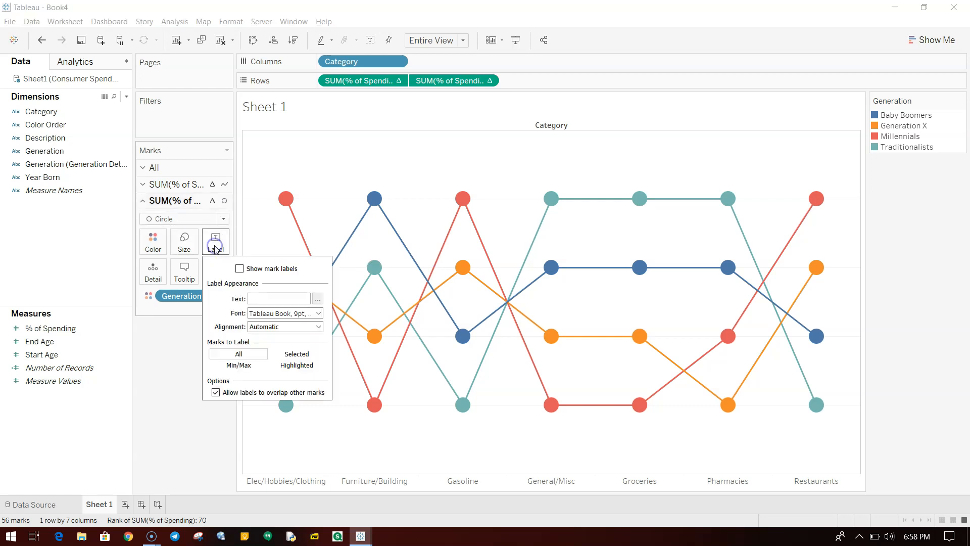
pyautogui.click(240, 269)
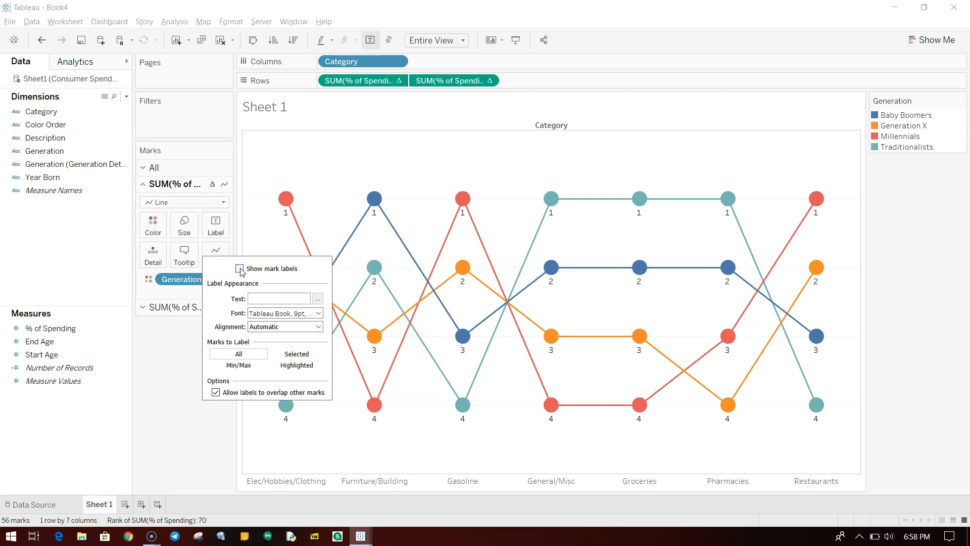
pyautogui.moveTo(286, 221)
pyautogui.click(174, 346)
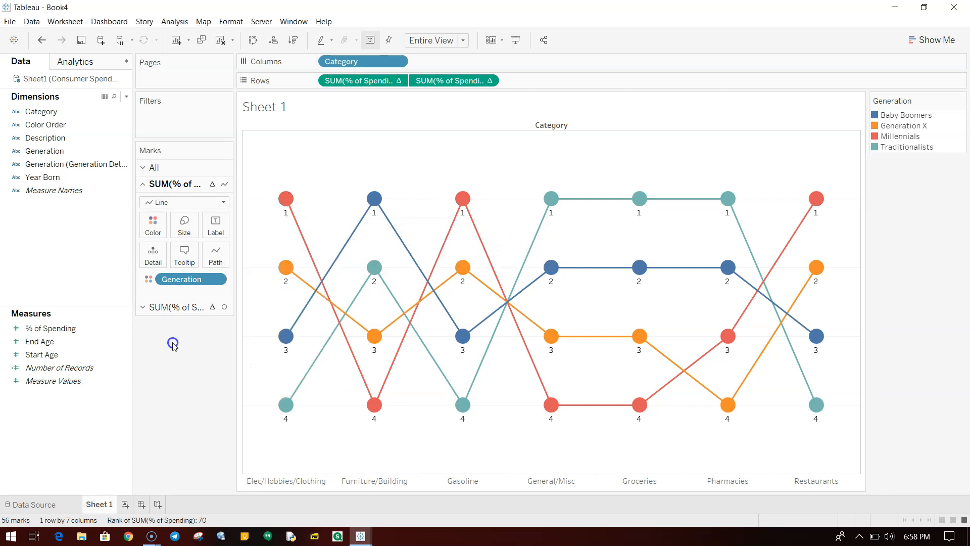
# - Set the vertical alignment of the circle mark labels to Middle
pyautogui.click(197, 308)
pyautogui.click(213, 247)
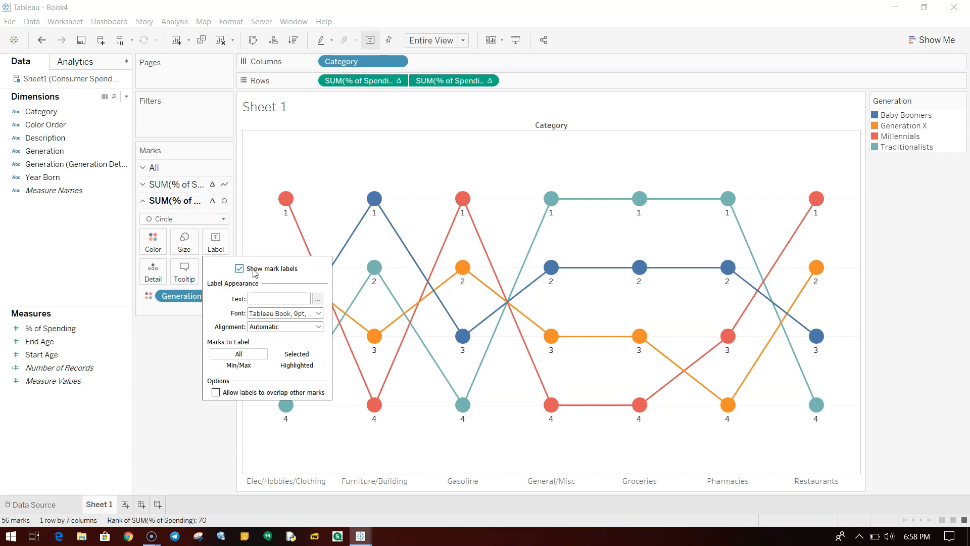
pyautogui.click(318, 327)
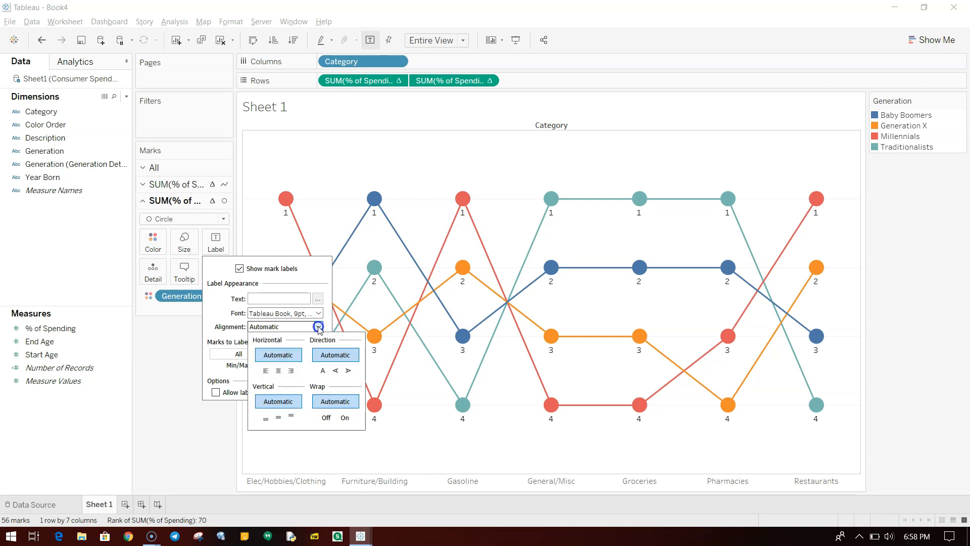
pyautogui.click(278, 418)
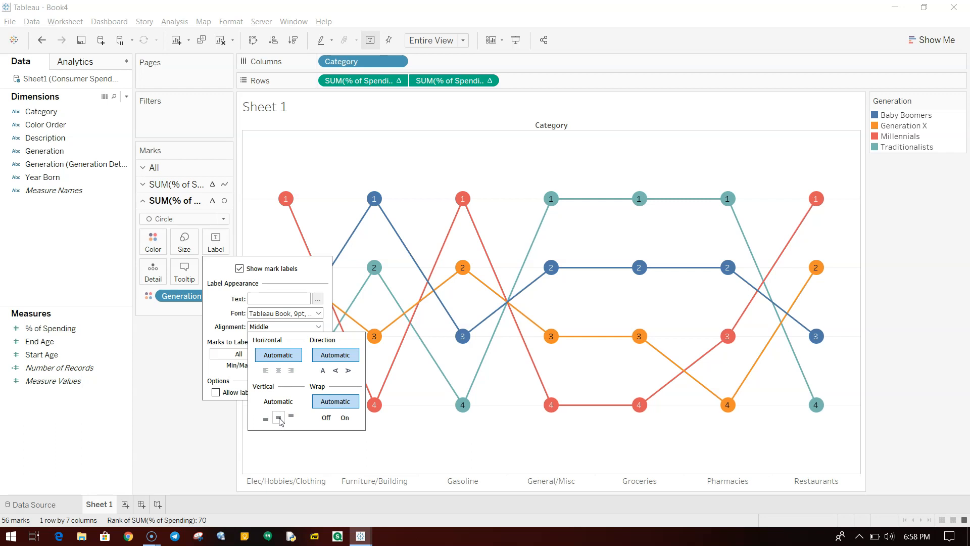
pyautogui.click(286, 246)
# - Format the circle mark labels with the Tableau Bold font in white
pyautogui.moveTo(287, 202)
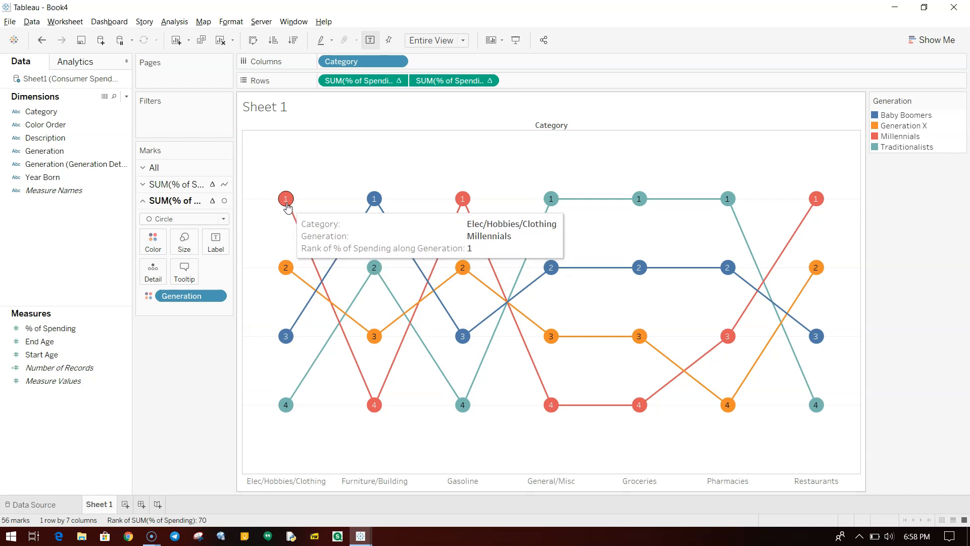
pyautogui.moveTo(287, 269)
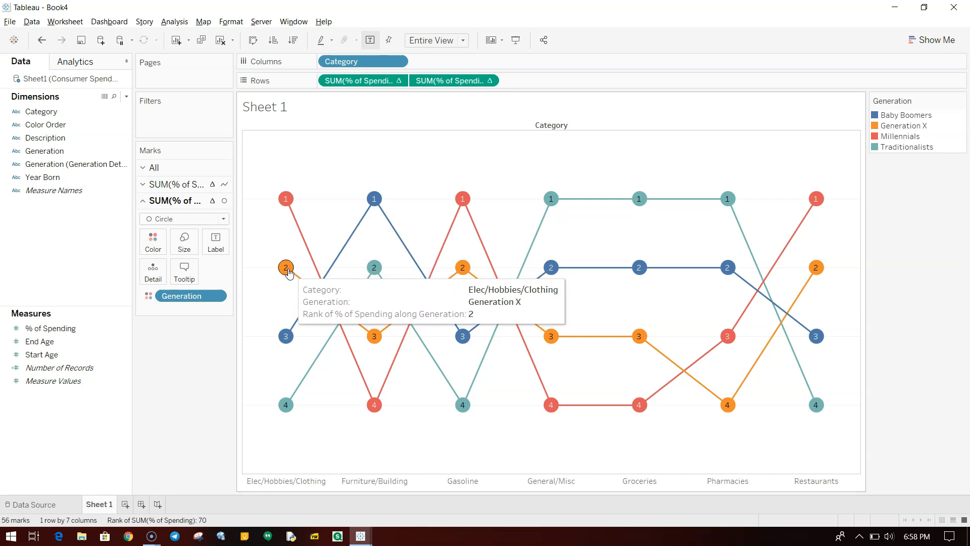
pyautogui.click(214, 253)
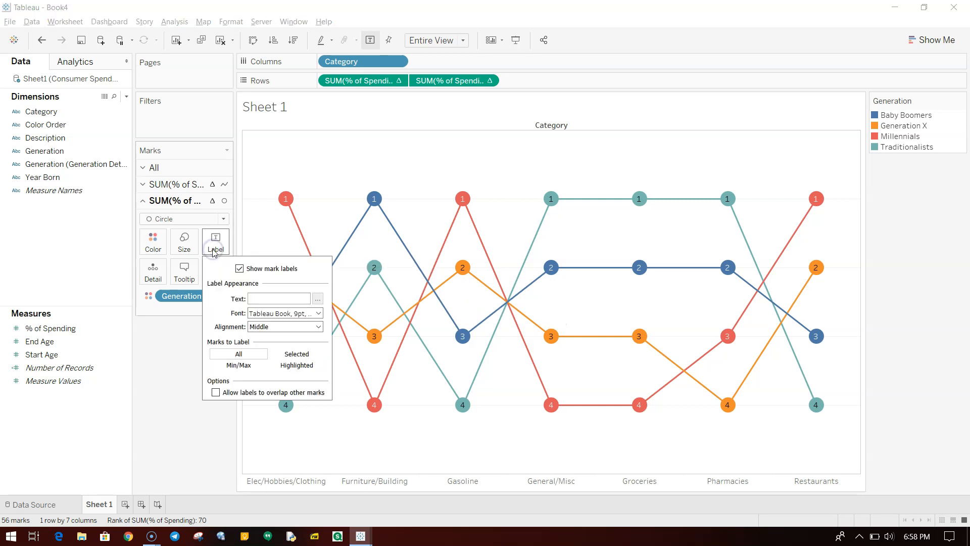
pyautogui.click(317, 314)
pyautogui.click(336, 329)
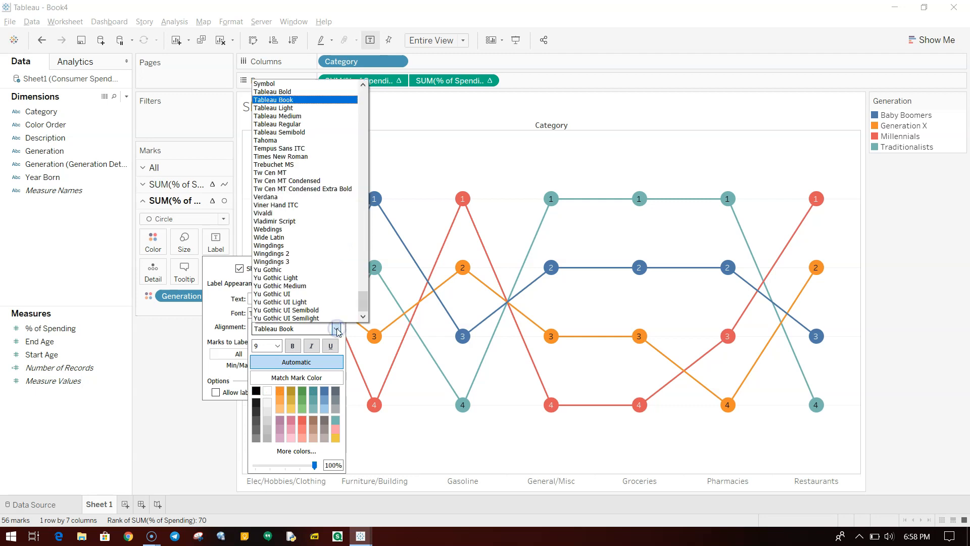
pyautogui.click(298, 92)
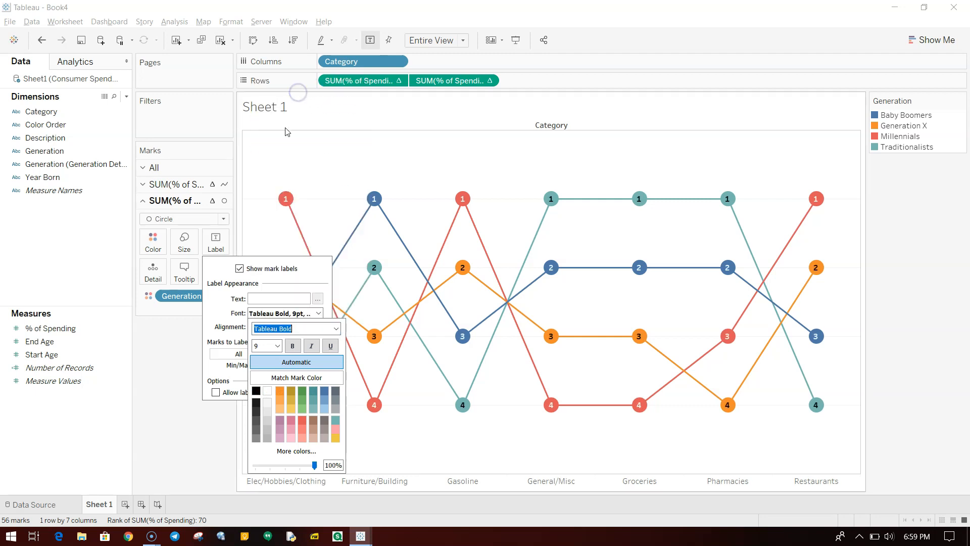
pyautogui.click(268, 393)
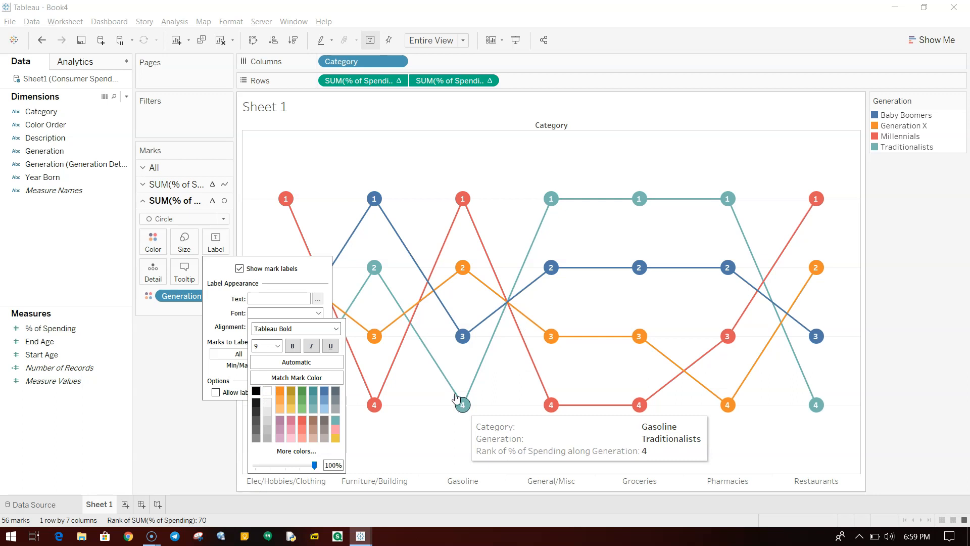
pyautogui.click(418, 413)
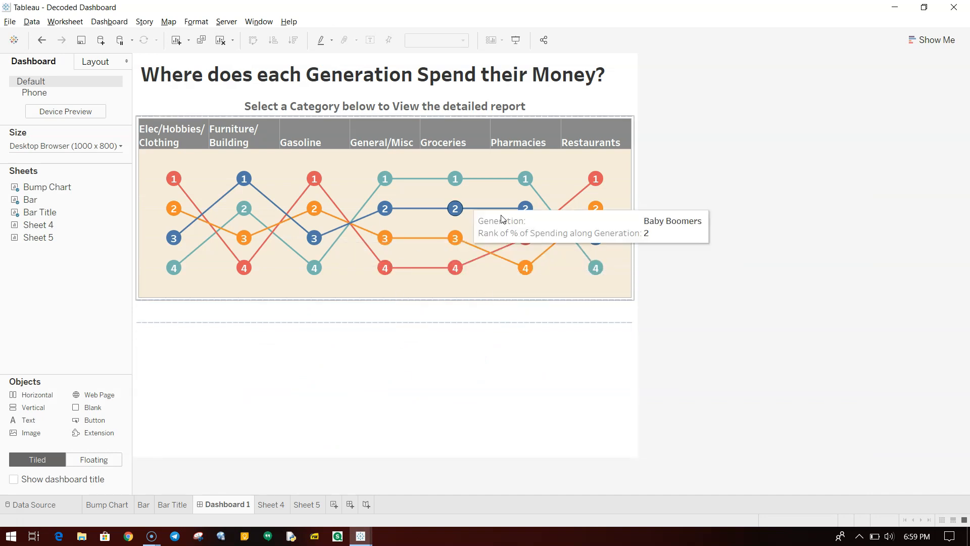
# - Return to the Book4 workbook and highlight the Furniture/Building and Gasoline marks in turn using their category headers, then clear the selection
pyautogui.hotkey('alt', 'Tab')
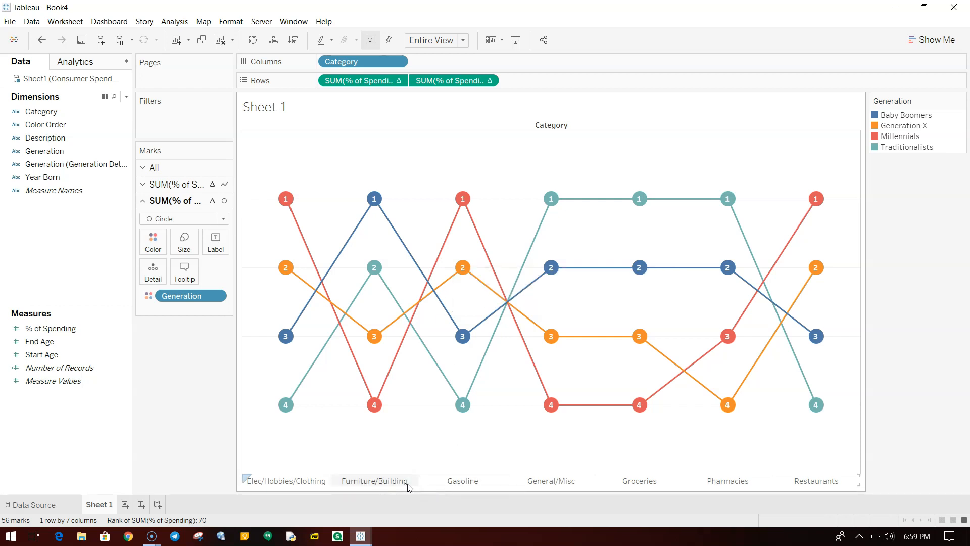
pyautogui.click(391, 483)
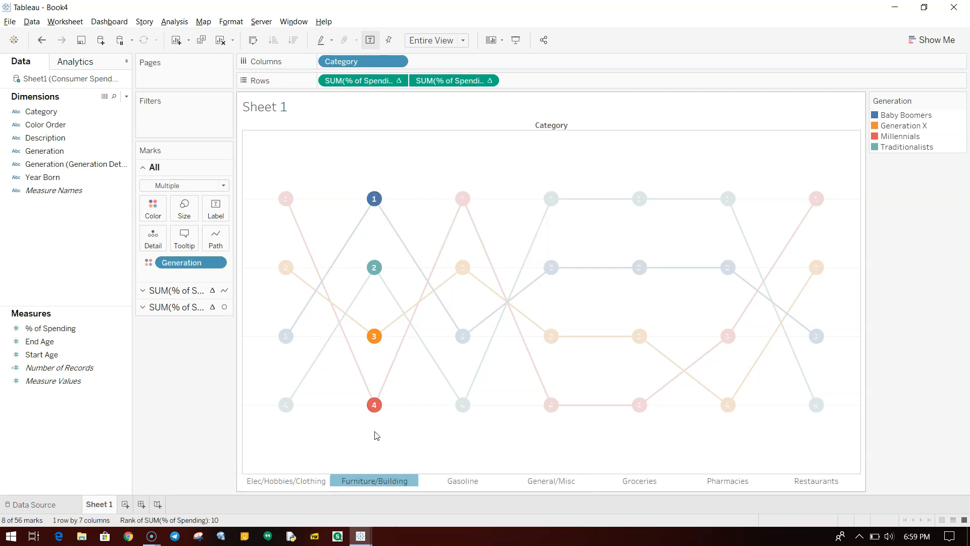
pyautogui.click(470, 481)
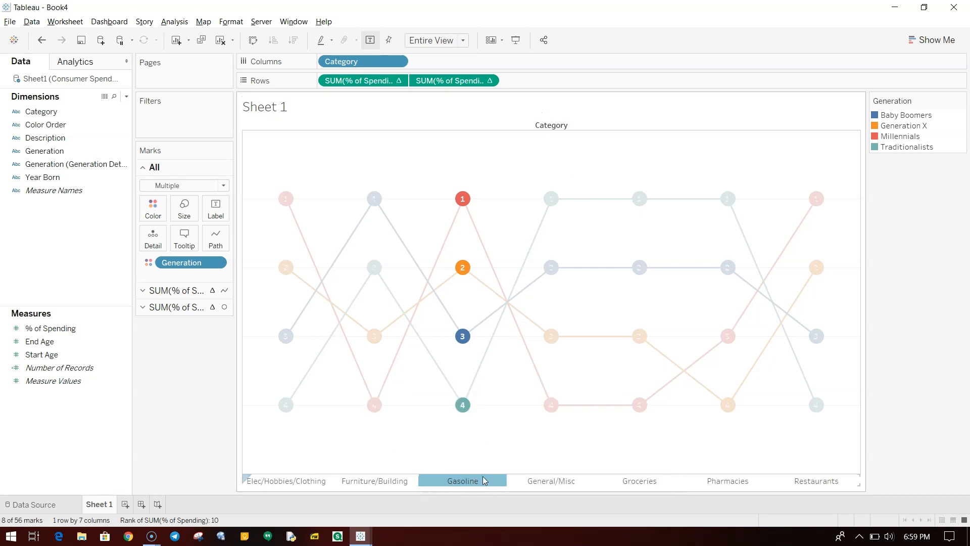
pyautogui.click(483, 477)
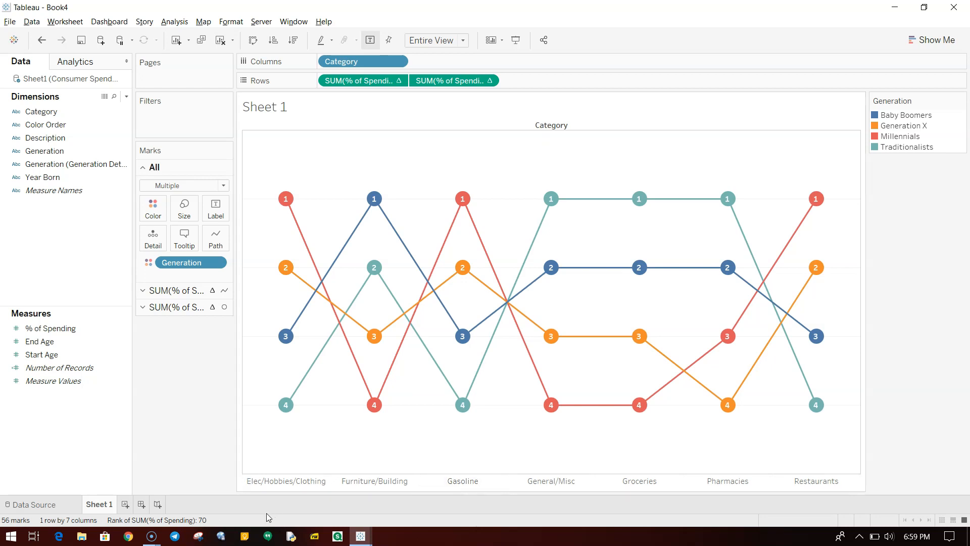
pyautogui.moveTo(247, 478); pyautogui.dragTo(391, 128)
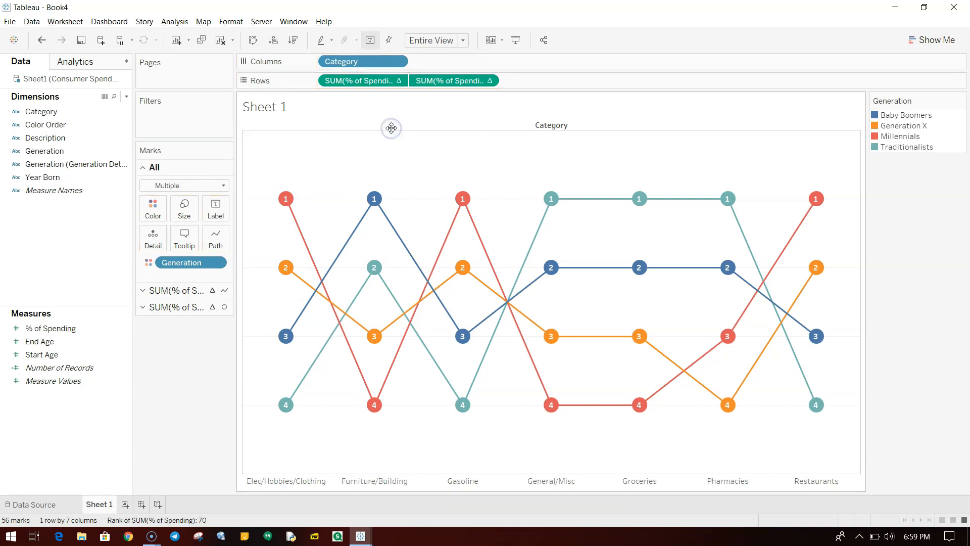
pyautogui.click(452, 477)
pyautogui.rightClick(452, 477)
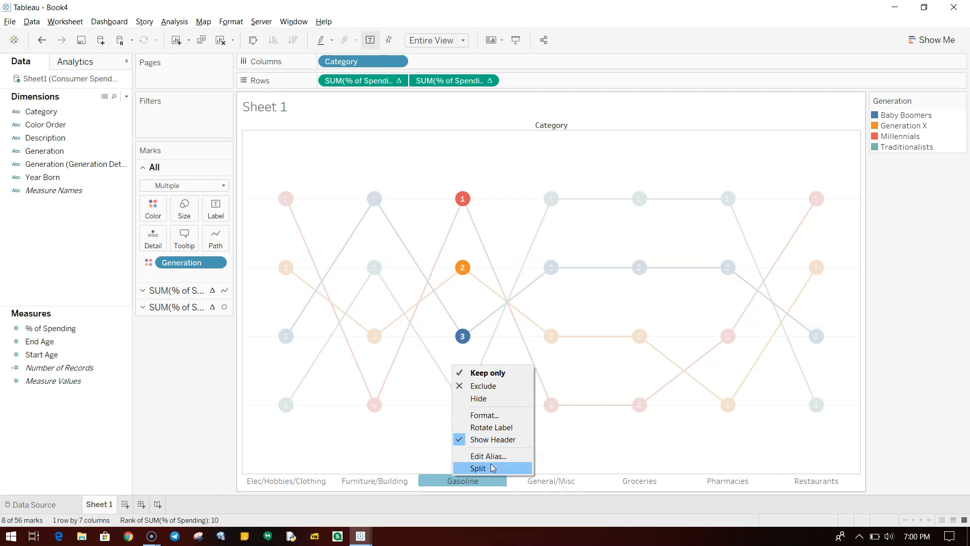
pyautogui.click(445, 494)
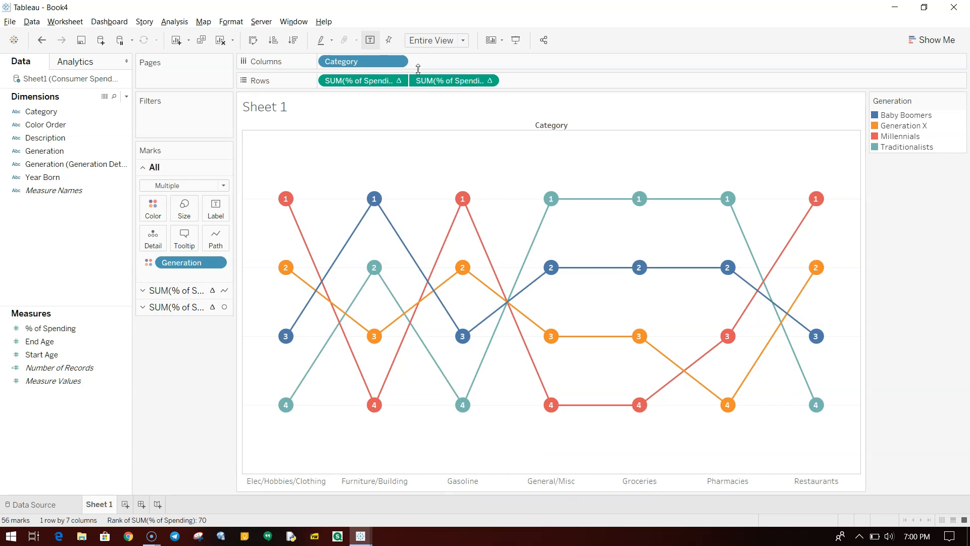
pyautogui.click(399, 63)
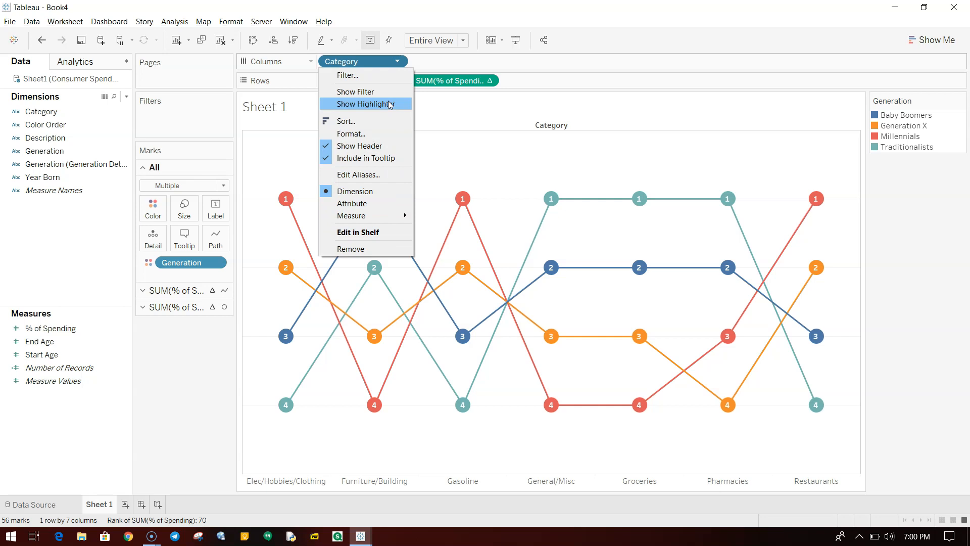
pyautogui.doubleClick(458, 112)
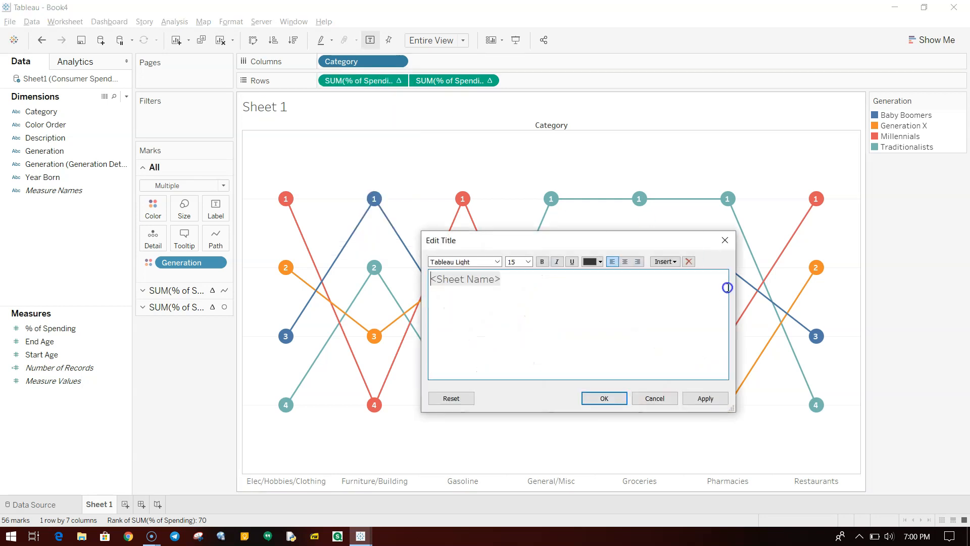
pyautogui.click(724, 240)
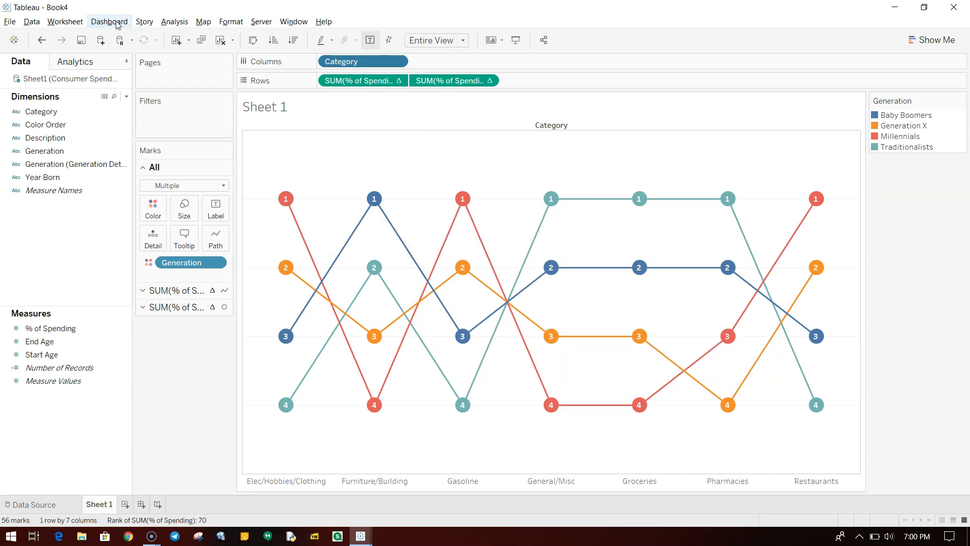
# - Move the category headers above the chart by turning off showing the innermost level at the bottom of the view in the table options
pyautogui.click(173, 23)
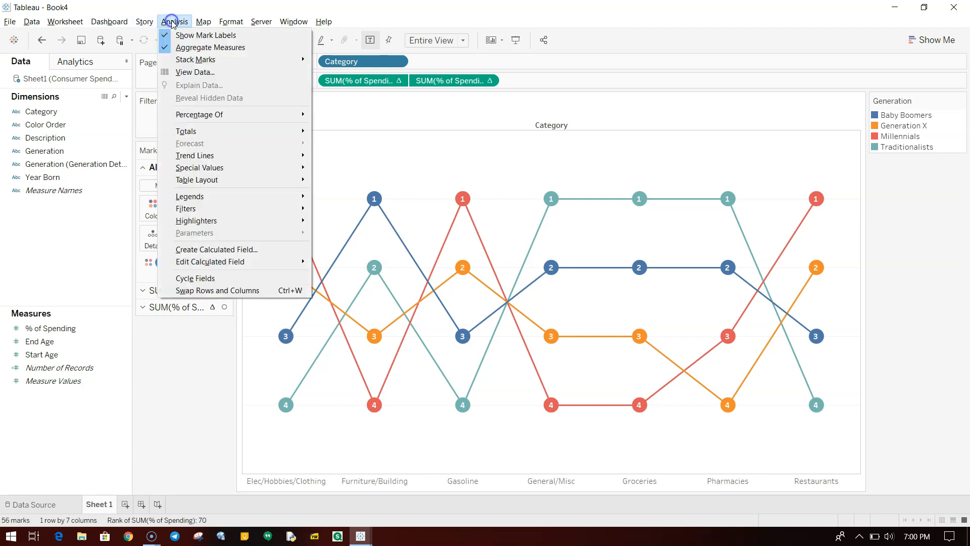
pyautogui.moveTo(263, 183)
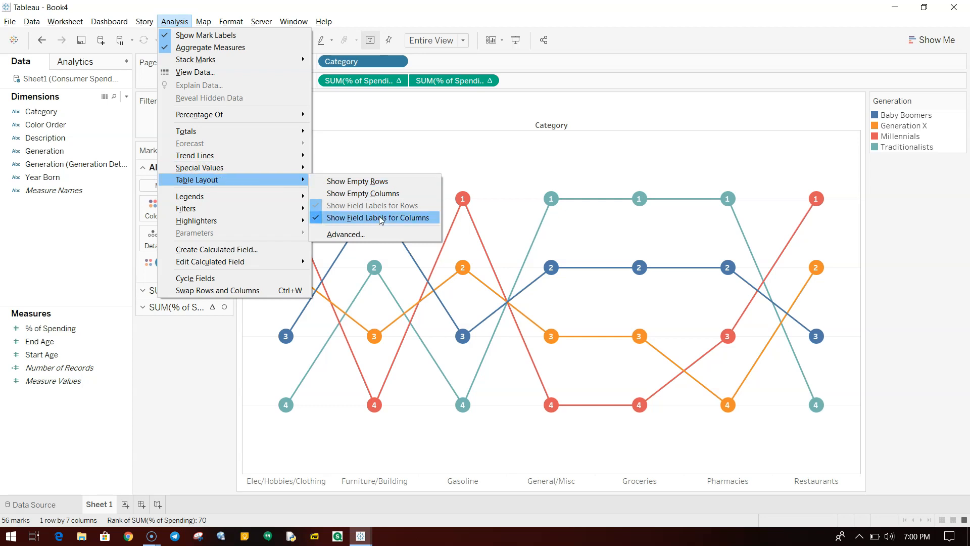
pyautogui.click(381, 235)
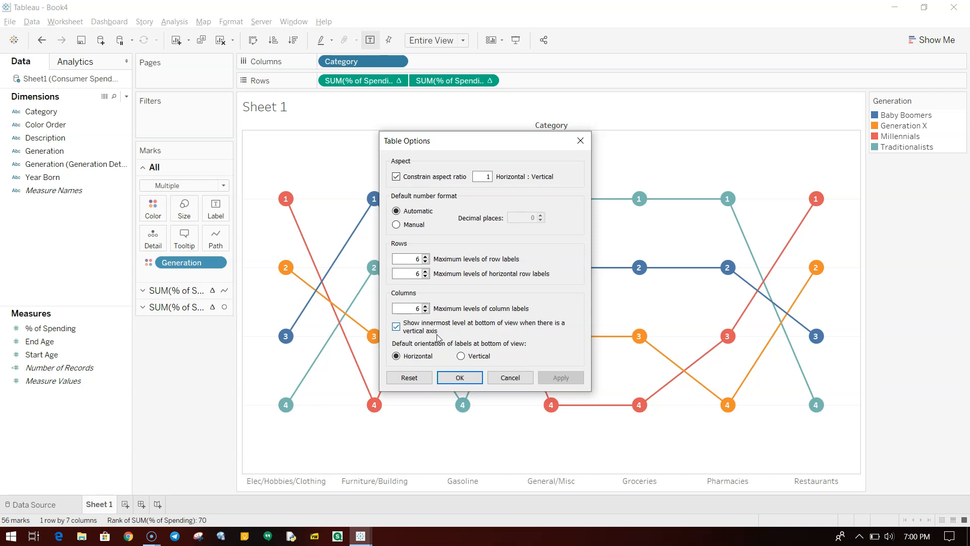
pyautogui.click(397, 328)
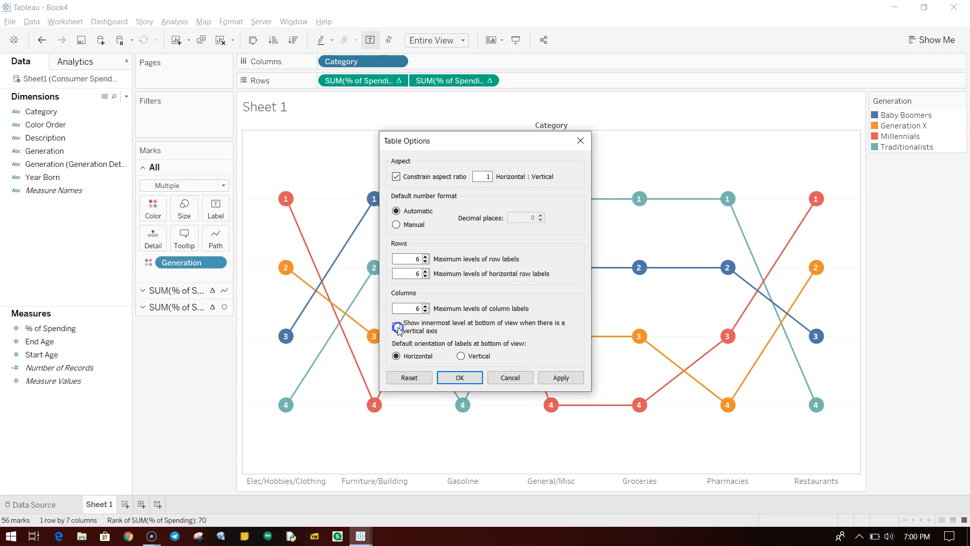
pyautogui.click(570, 382)
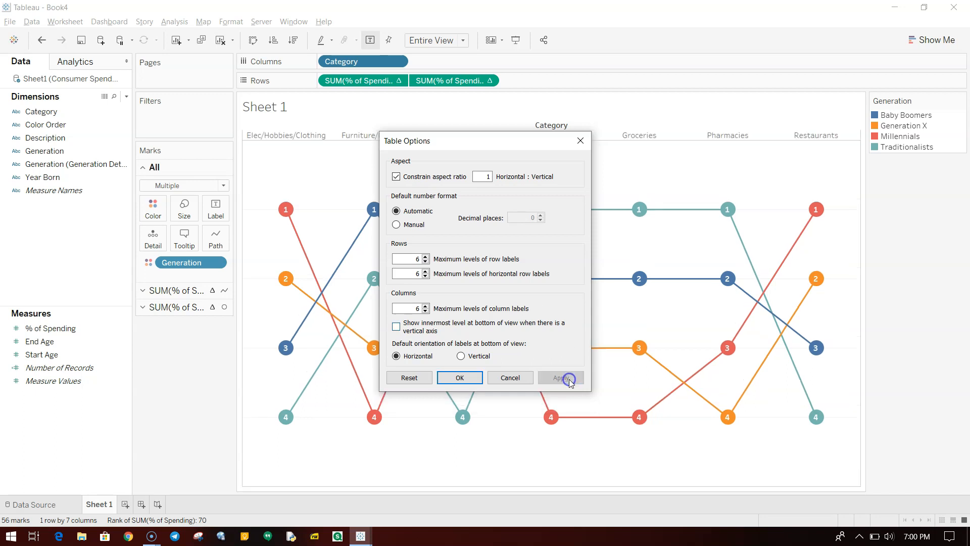
pyautogui.click(461, 379)
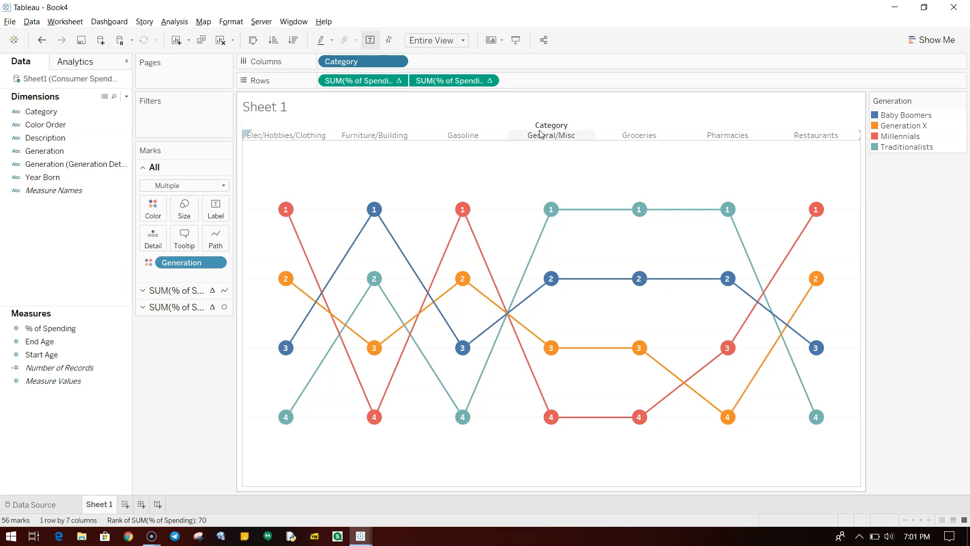
# - Hide the Category field label for columns and the sheet title
pyautogui.rightClick(553, 131)
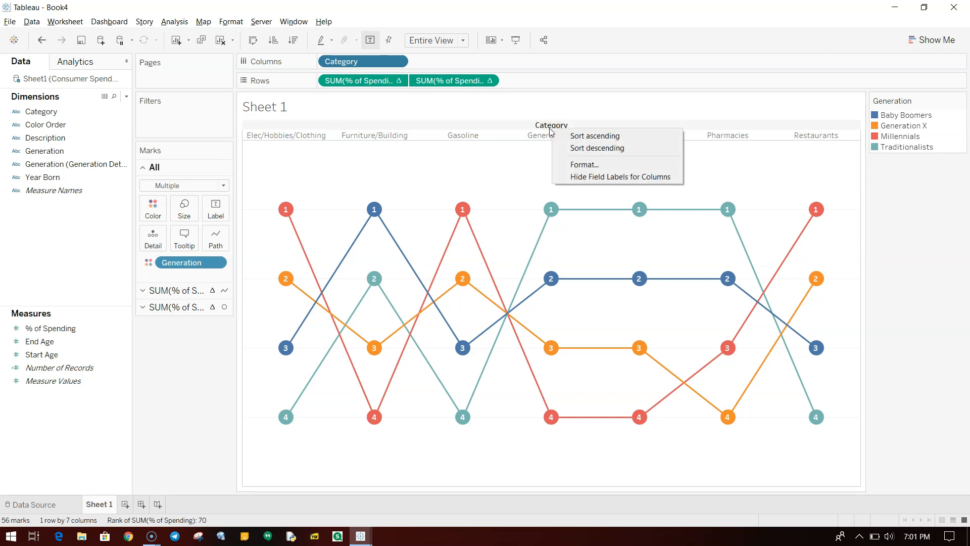
pyautogui.click(585, 177)
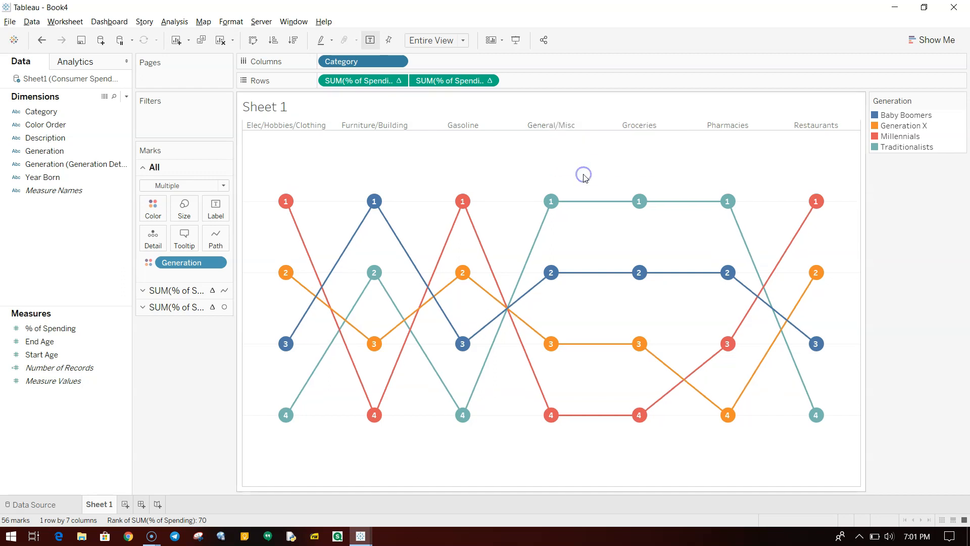
pyautogui.rightClick(275, 111)
pyautogui.click(310, 141)
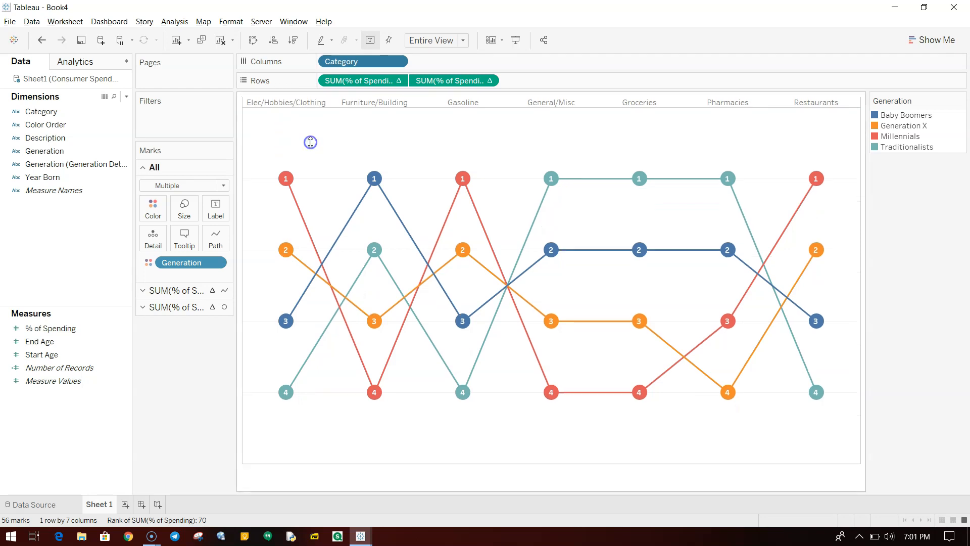
# - Format the category headers with dark gray shading
pyautogui.rightClick(399, 103)
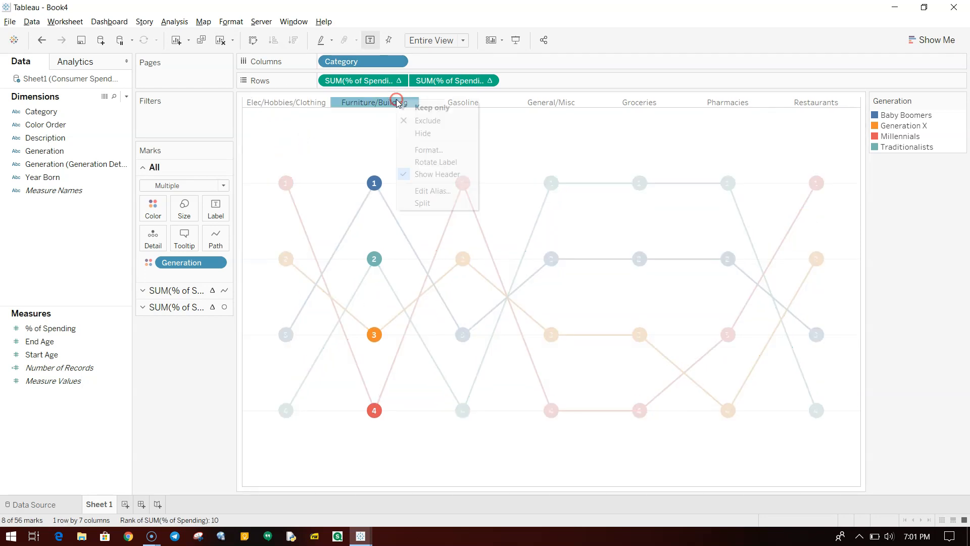
pyautogui.click(438, 150)
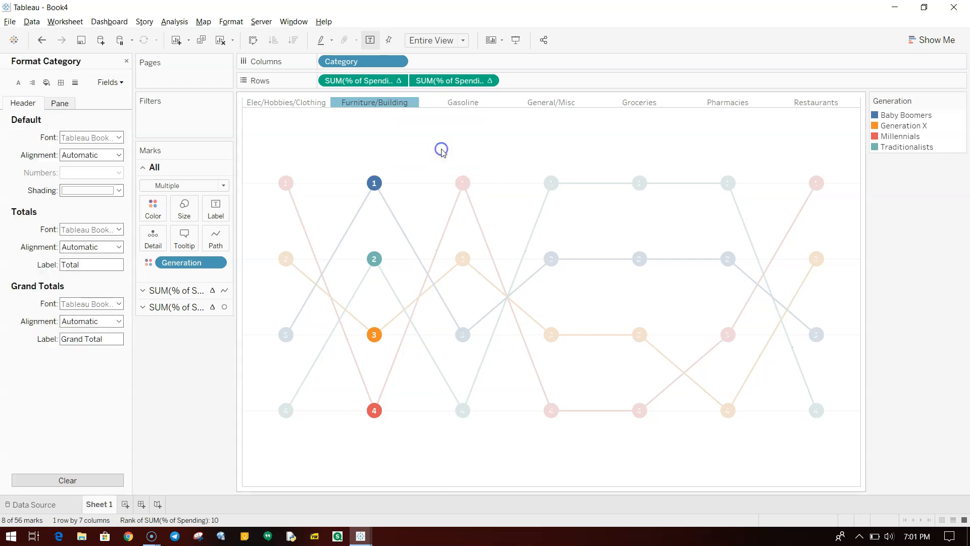
pyautogui.click(347, 103)
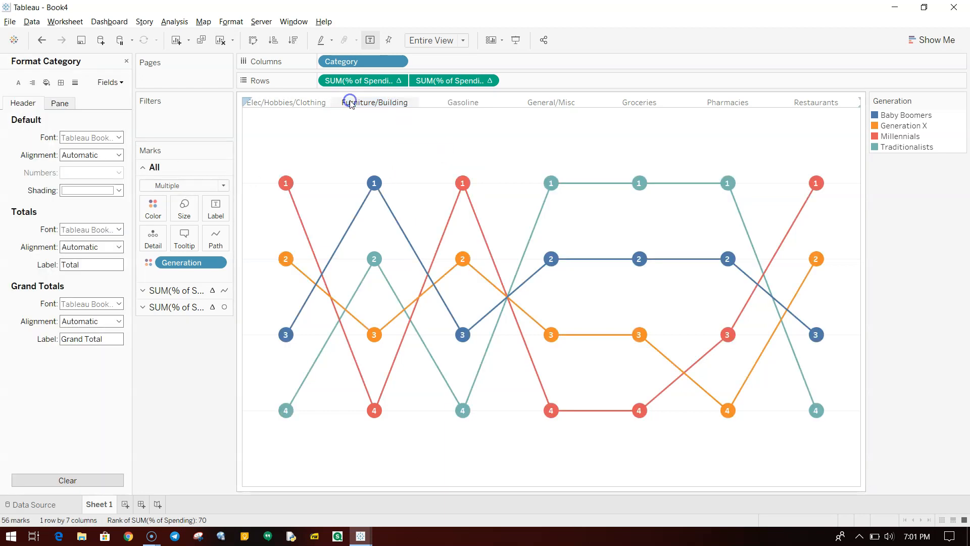
pyautogui.click(119, 155)
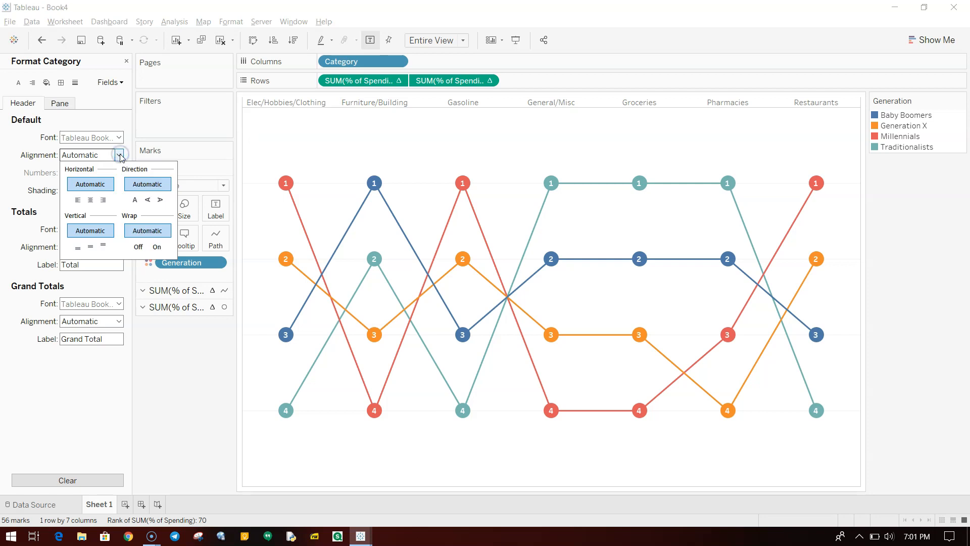
pyautogui.click(117, 140)
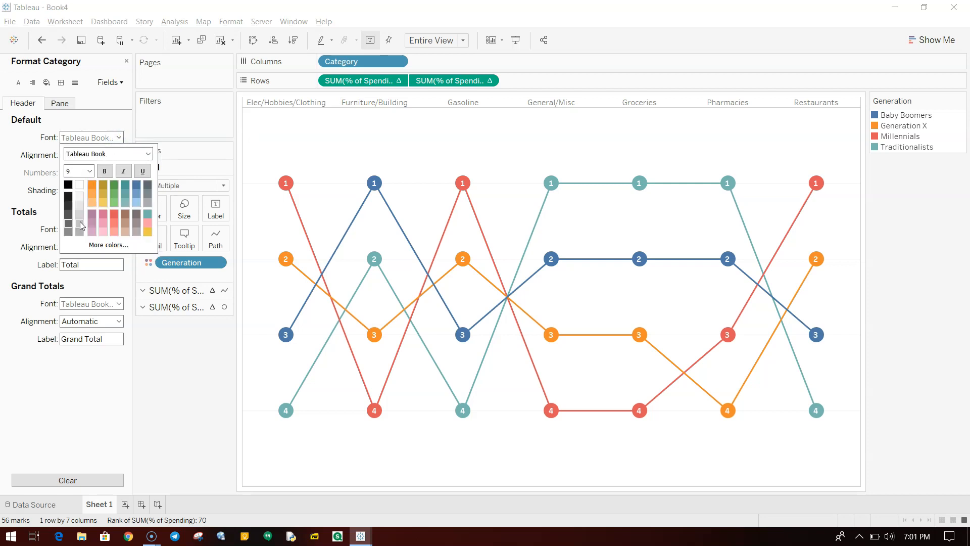
pyautogui.click(34, 197)
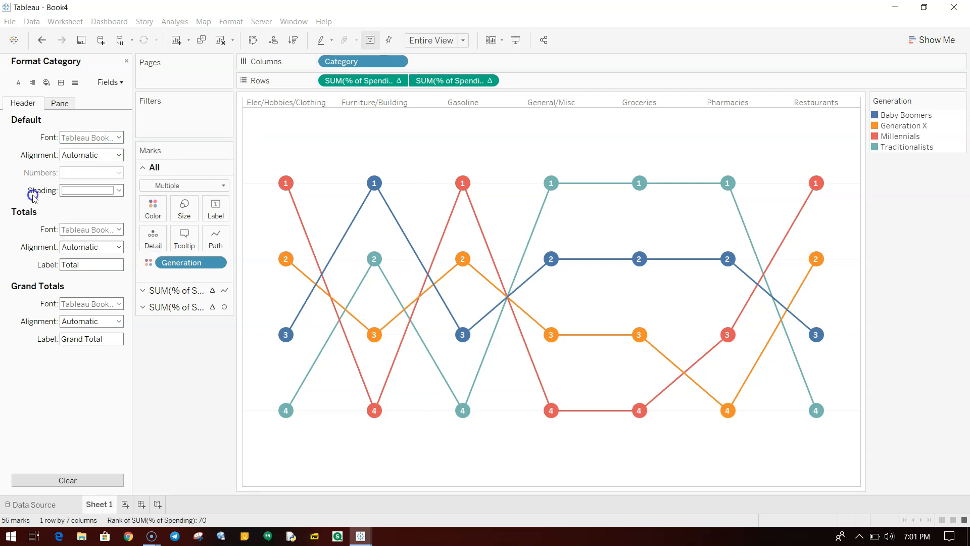
pyautogui.click(74, 190)
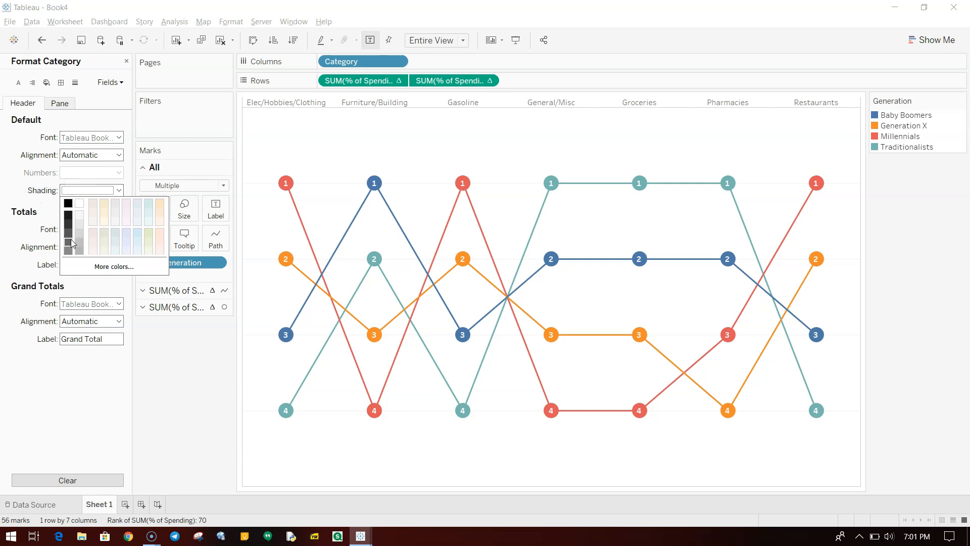
pyautogui.click(71, 242)
# - Set the category header font to white Tableau Bold at size 12 and make the header band taller
pyautogui.click(90, 134)
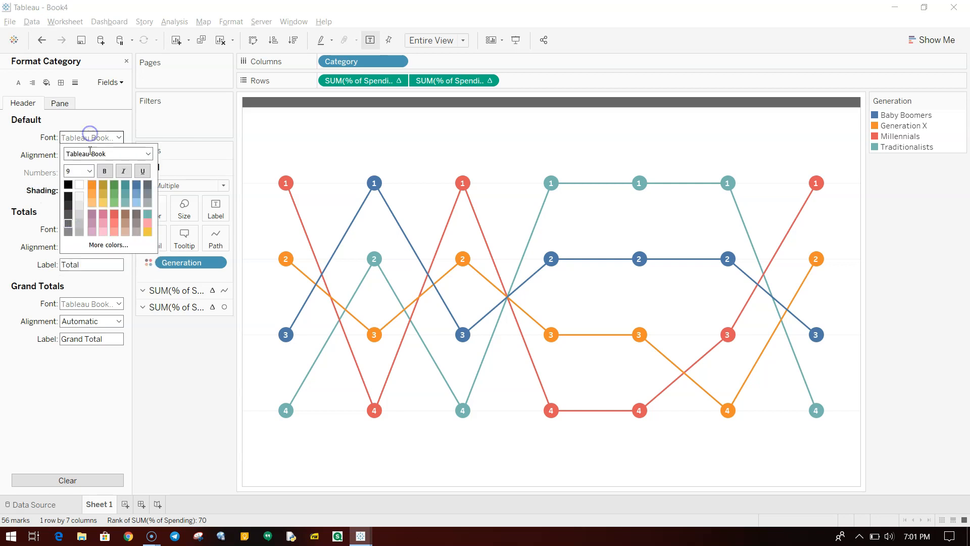
pyautogui.click(80, 184)
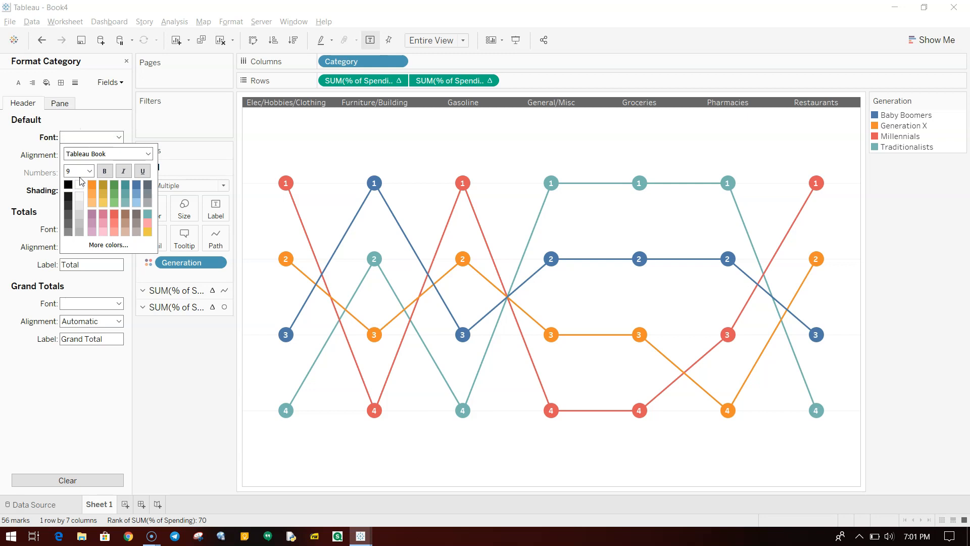
pyautogui.click(148, 153)
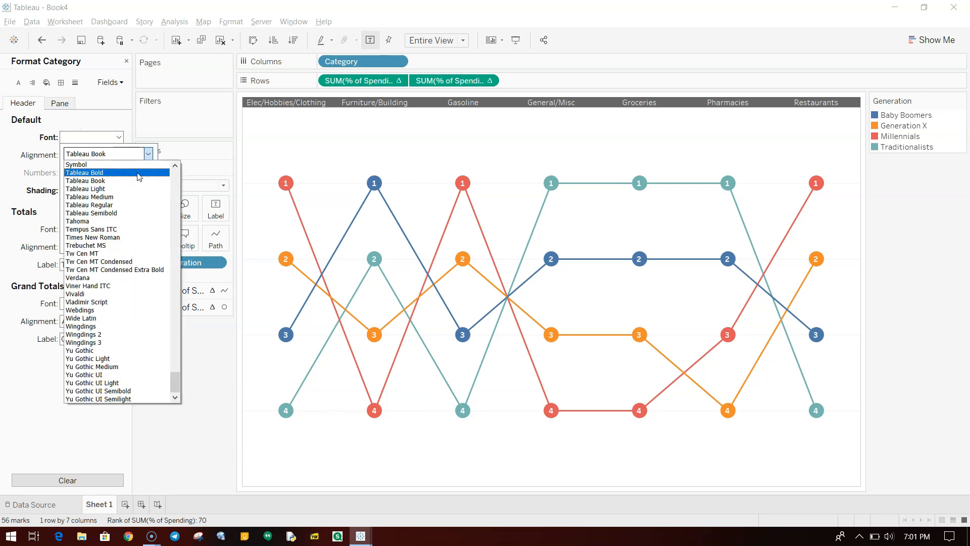
pyautogui.click(139, 173)
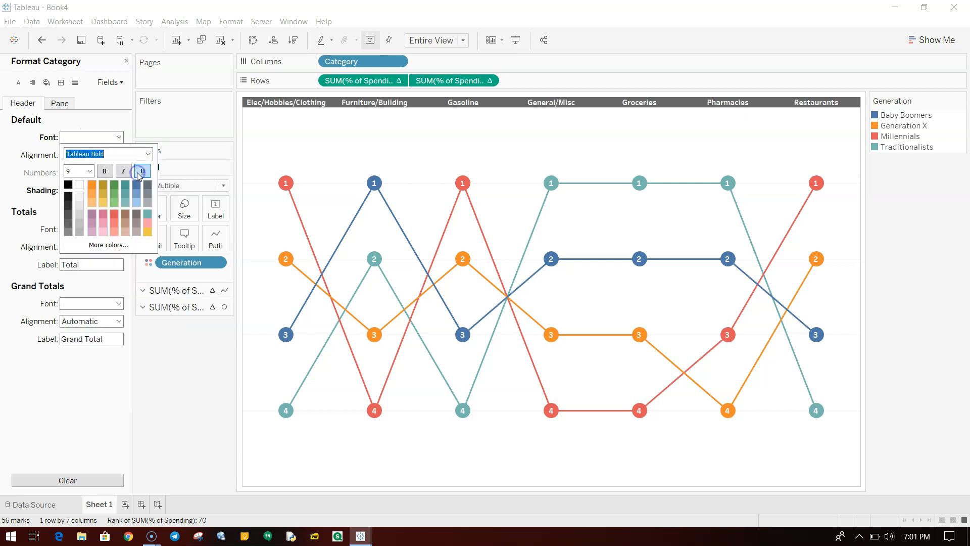
pyautogui.click(91, 172)
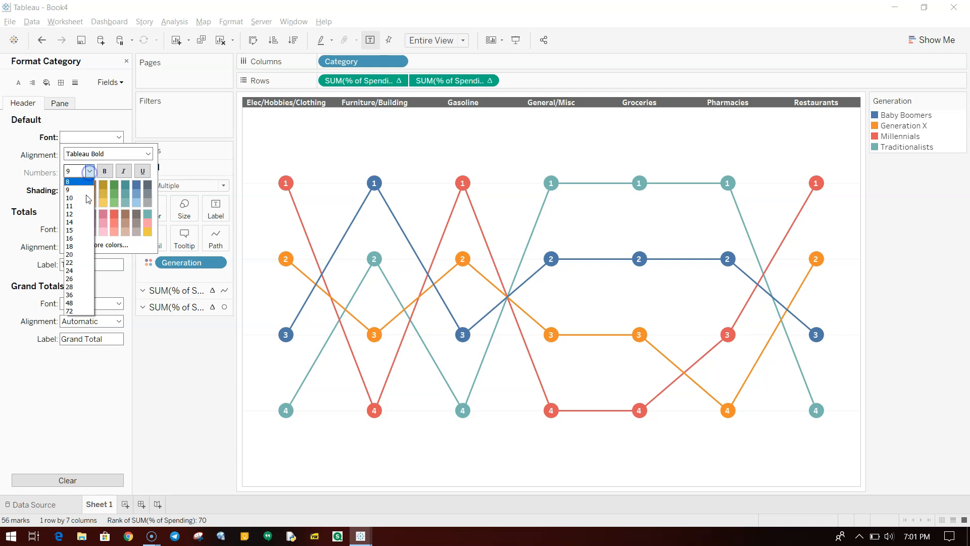
pyautogui.click(86, 222)
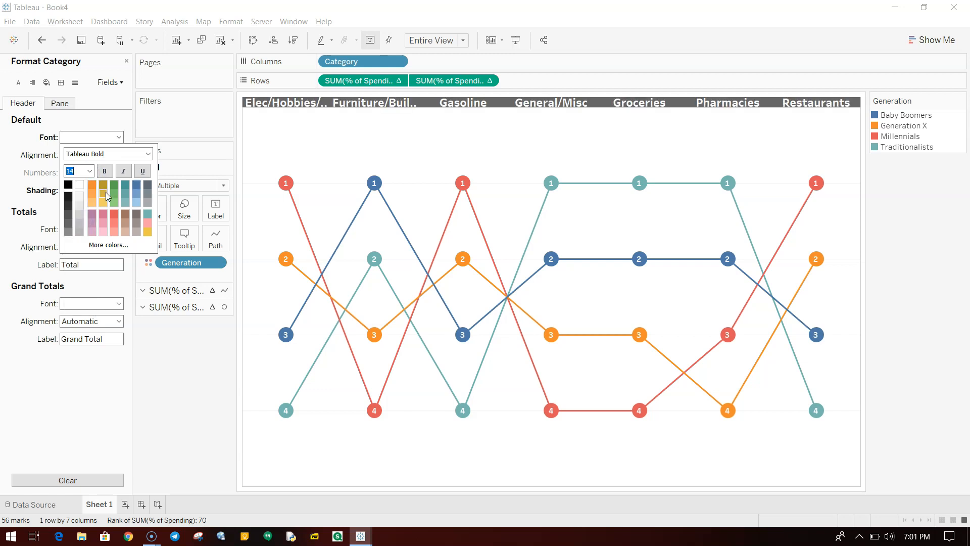
pyautogui.click(89, 170)
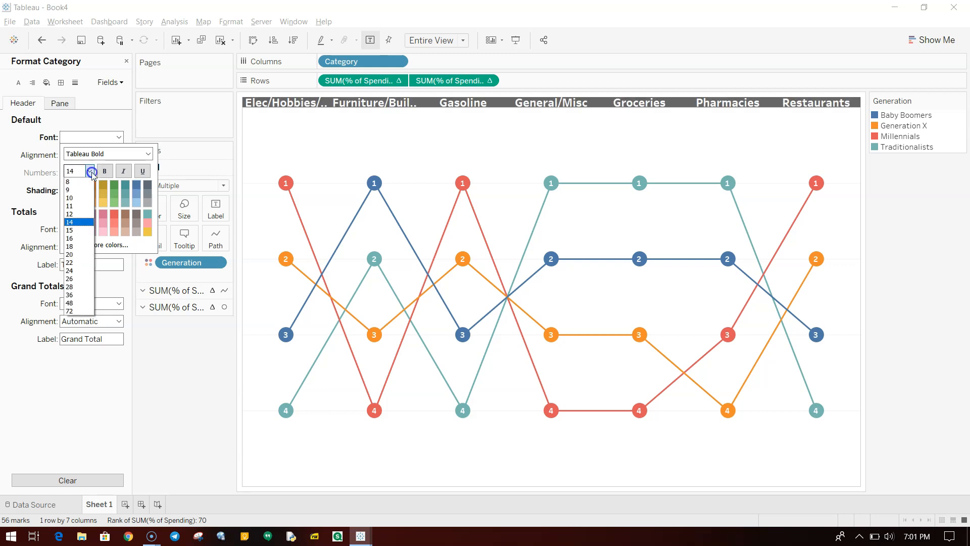
pyautogui.click(80, 214)
pyautogui.moveTo(348, 107); pyautogui.dragTo(369, 132)
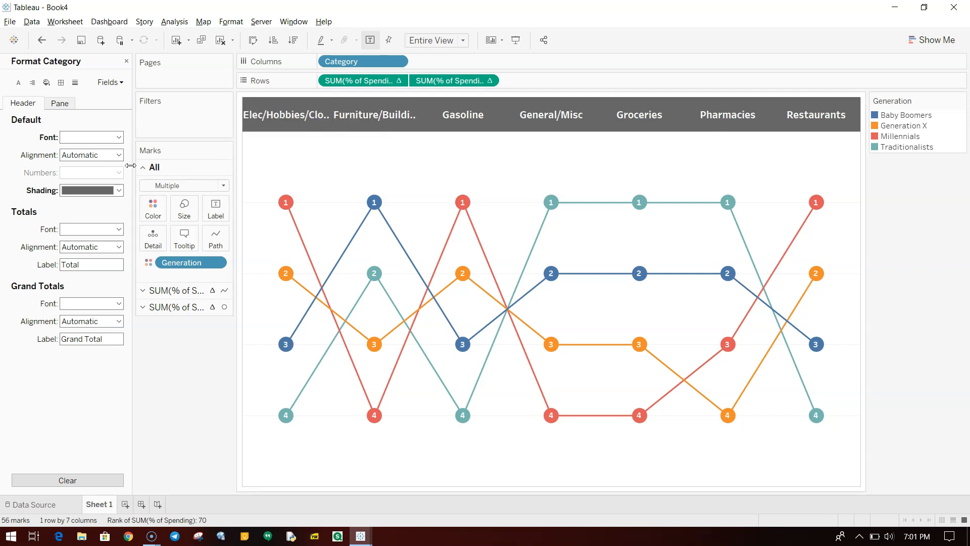
# - Look over the font and alignment options of the category headers and close the header formatting
pyautogui.click(119, 136)
pyautogui.click(119, 137)
pyautogui.click(119, 155)
pyautogui.click(119, 155)
pyautogui.click(125, 62)
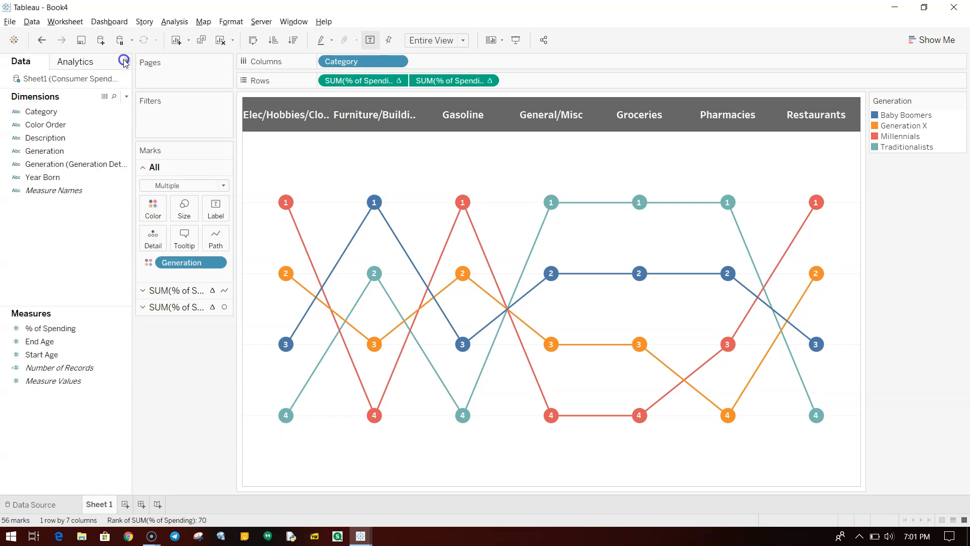
# - Turn on text wrapping for the circle mark labels of the second % of Spending measure
pyautogui.click(205, 307)
pyautogui.click(216, 241)
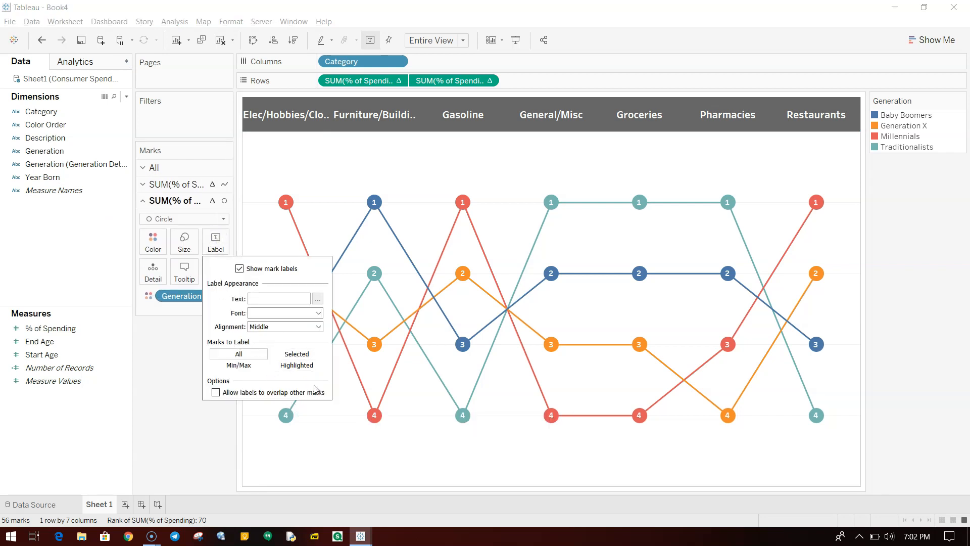
pyautogui.click(319, 312)
pyautogui.click(319, 313)
pyautogui.click(318, 326)
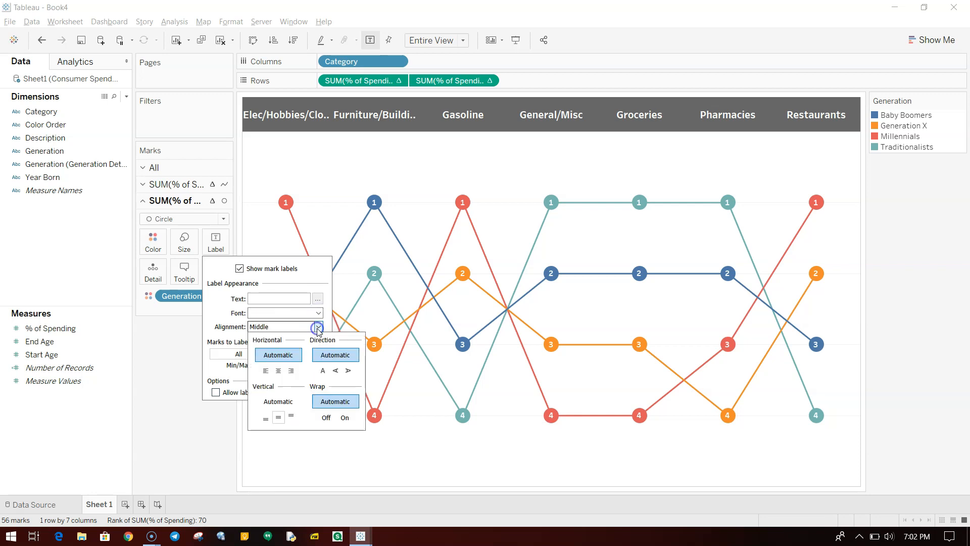
pyautogui.click(345, 417)
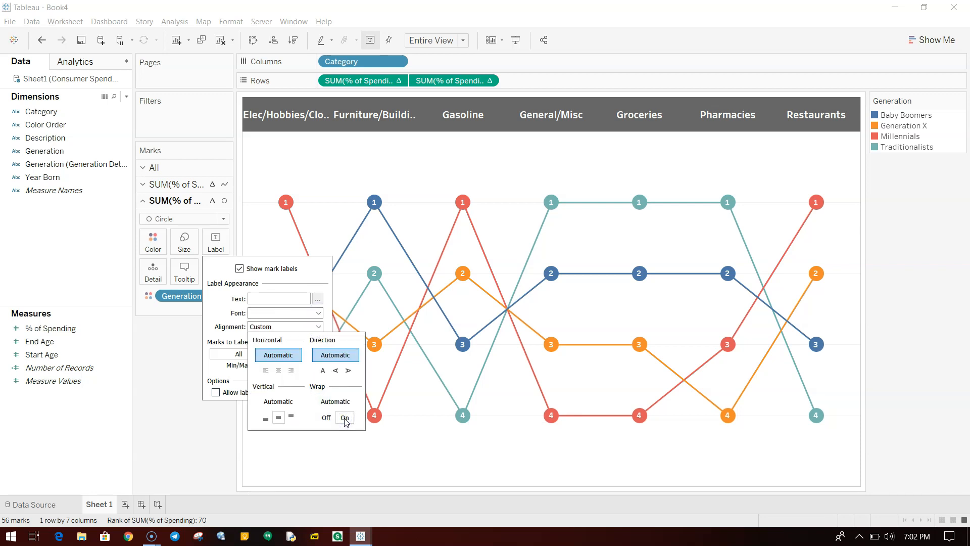
pyautogui.click(328, 420)
pyautogui.click(344, 418)
pyautogui.click(186, 459)
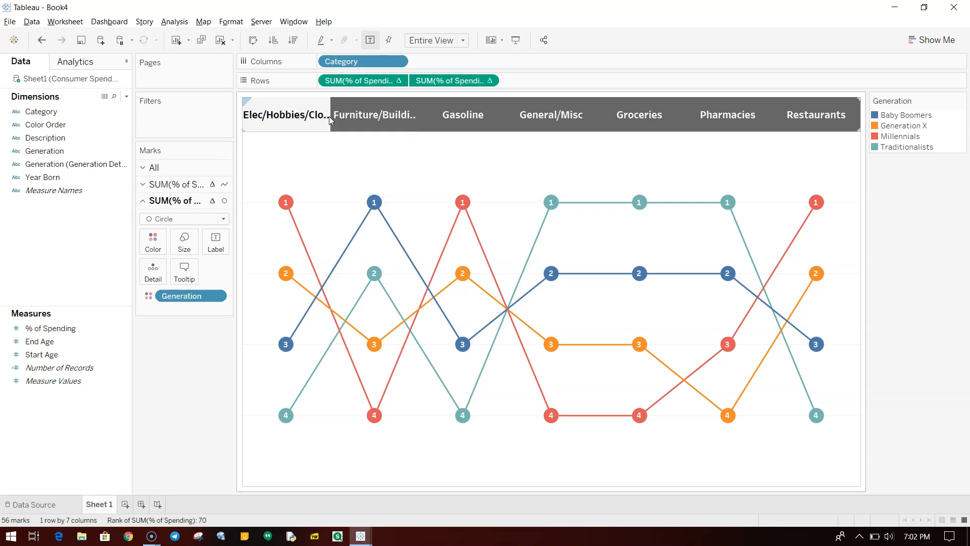
# - Make the category header band slightly taller and turn on text wrapping for the sheet's headers
pyautogui.moveTo(318, 131); pyautogui.dragTo(318, 141)
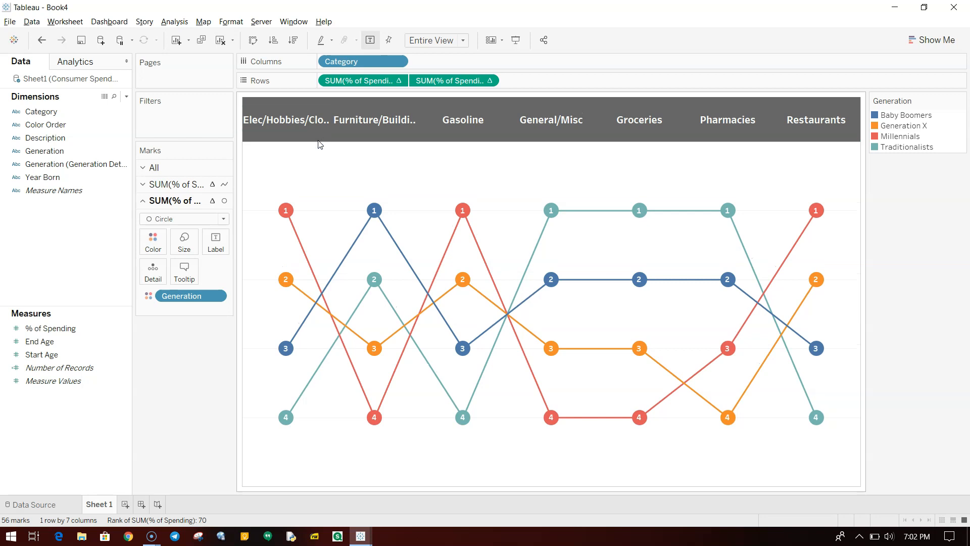
pyautogui.rightClick(304, 119)
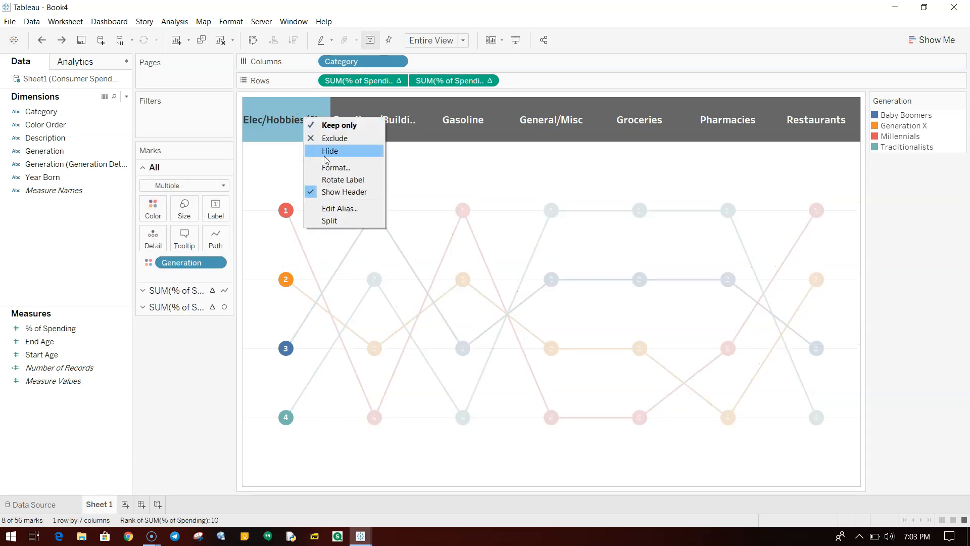
pyautogui.click(357, 168)
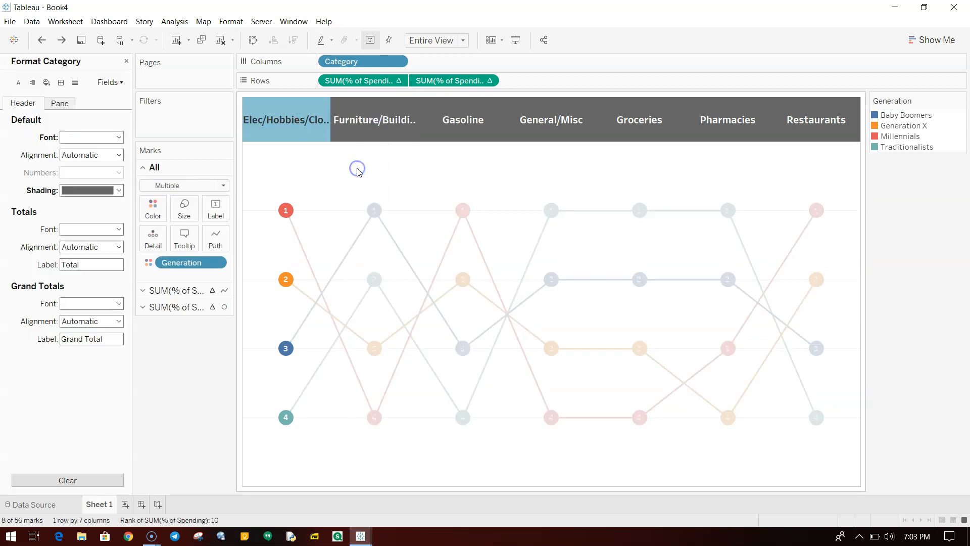
pyautogui.click(301, 130)
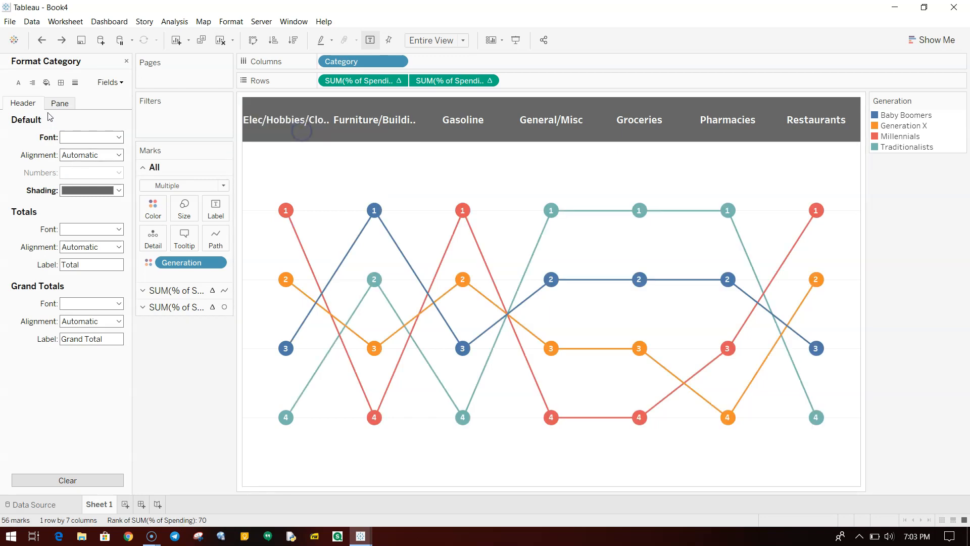
pyautogui.click(33, 83)
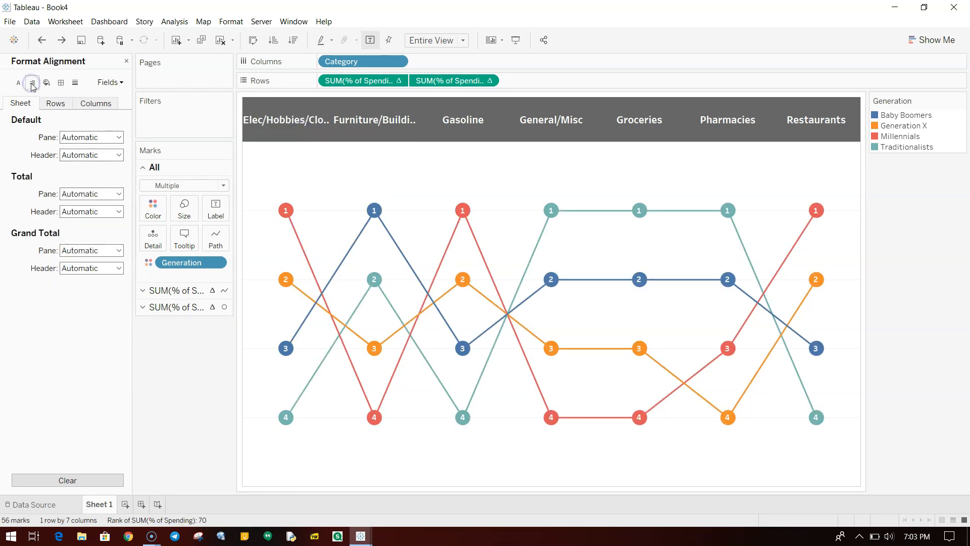
pyautogui.click(89, 154)
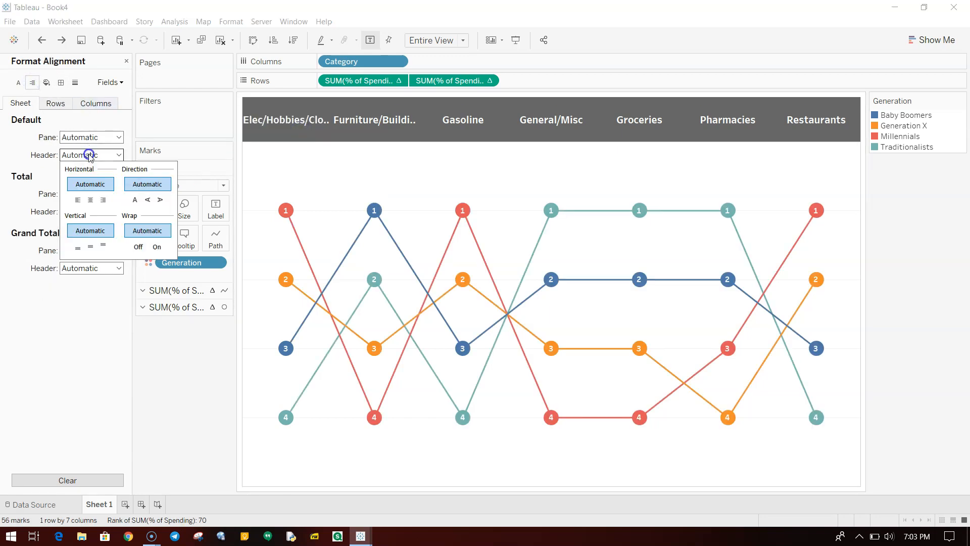
pyautogui.click(157, 247)
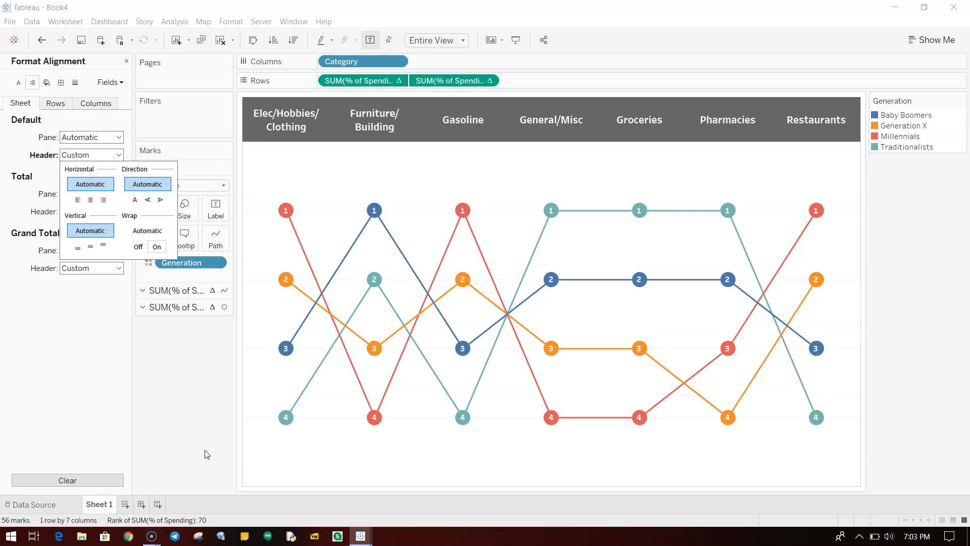
pyautogui.click(208, 434)
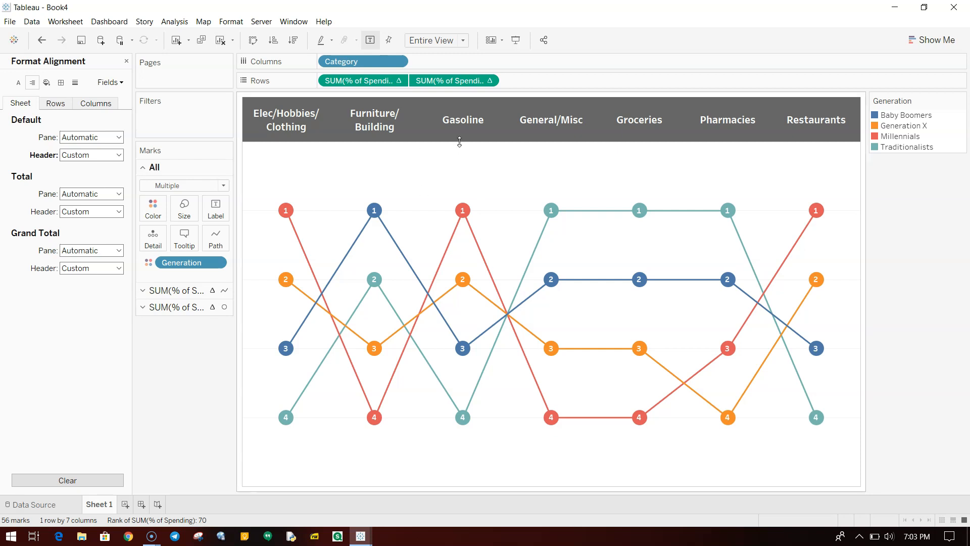
# - Compare the bump chart's headers with the Decoded Dashboard workbook and add a new worksheet to Book4
pyautogui.hotkey('alt', 'p')
pyautogui.hotkey('alt', 'Tab')
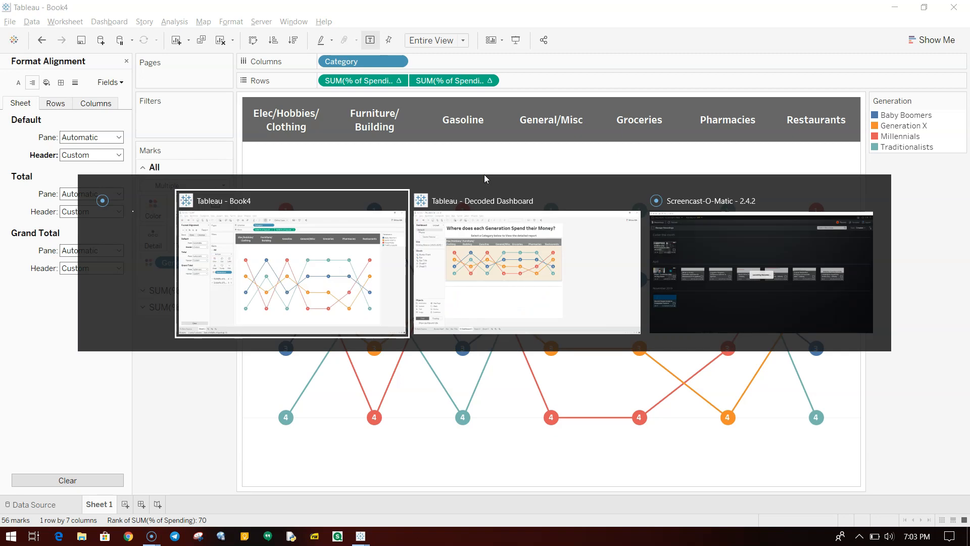
pyautogui.hotkey('alt', 'Tab')
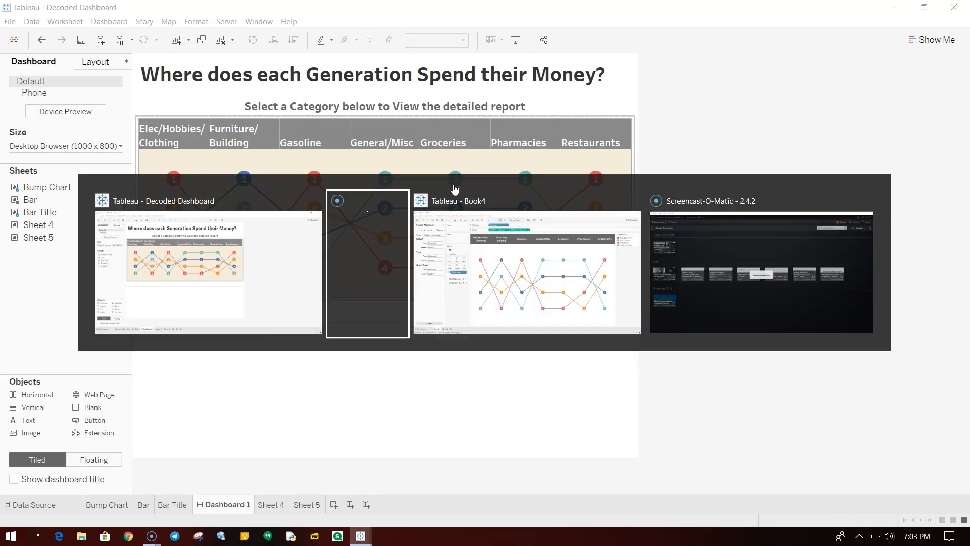
pyautogui.hotkey('alt', 'Tab')
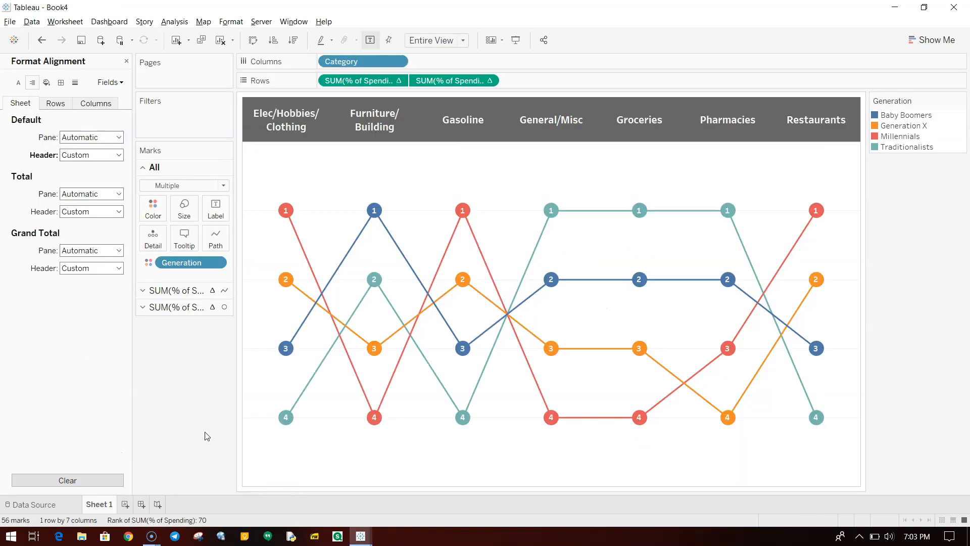
pyautogui.click(126, 505)
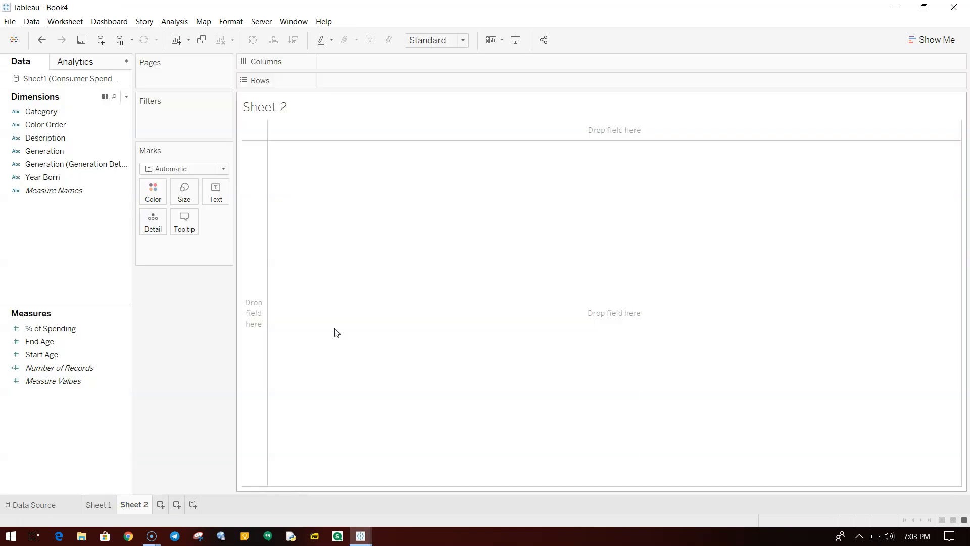
# - In the Decoded Dashboard workbook, examine the Bar sheet and the dashboard's detailed bar report for the Gasoline category
pyautogui.hotkey('alt', 'Tab')
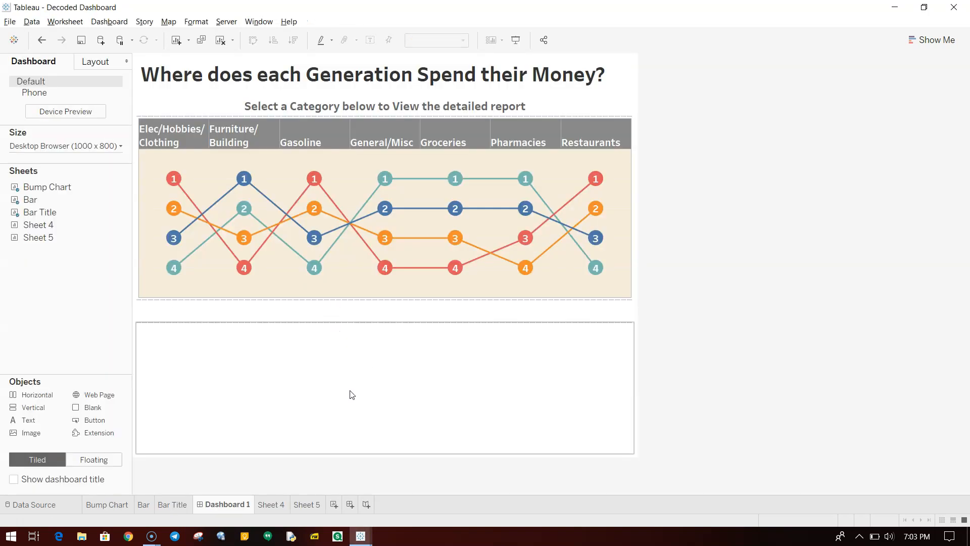
pyautogui.click(144, 505)
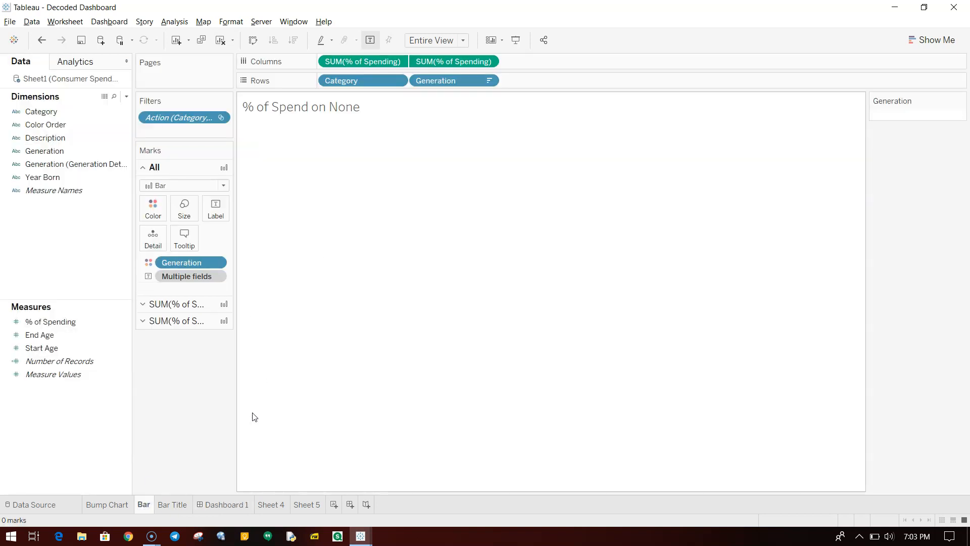
pyautogui.click(227, 504)
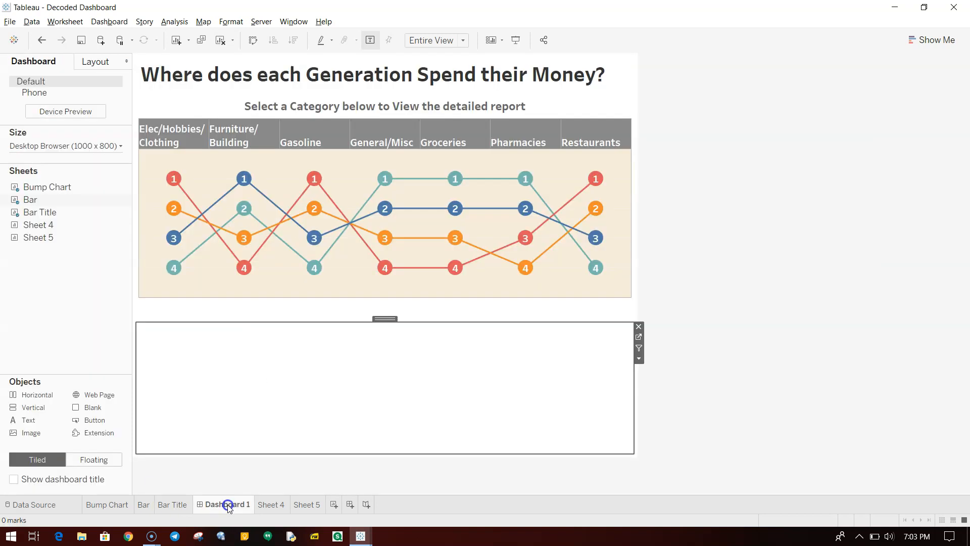
pyautogui.click(307, 141)
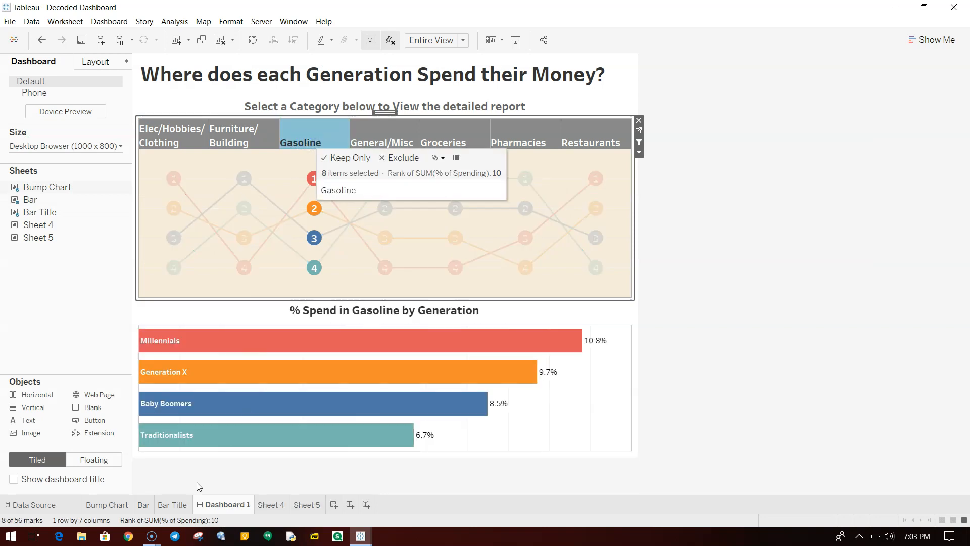
pyautogui.click(143, 504)
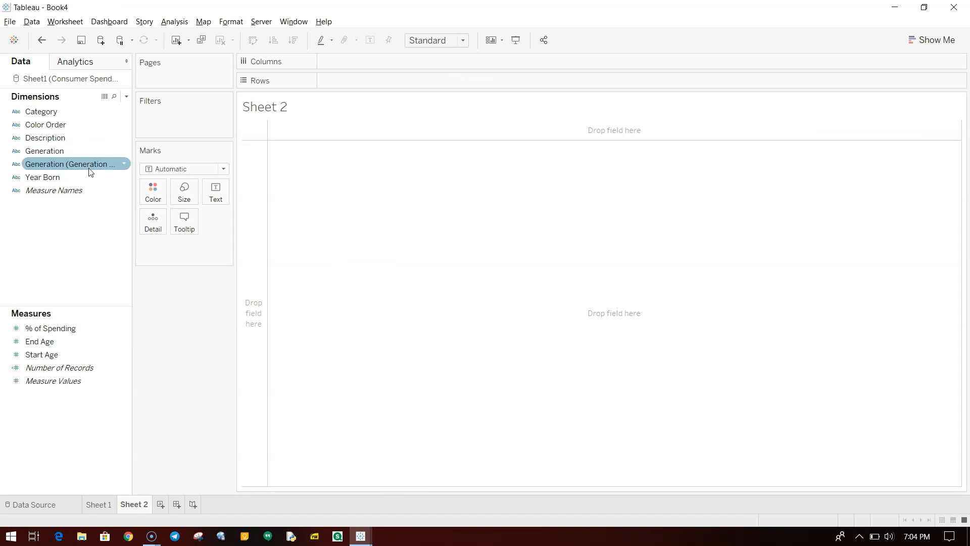
# - On Book4's Sheet 2, build horizontal bars of % of Spending by Category and Generation, sorted in descending order
pyautogui.click(102, 149)
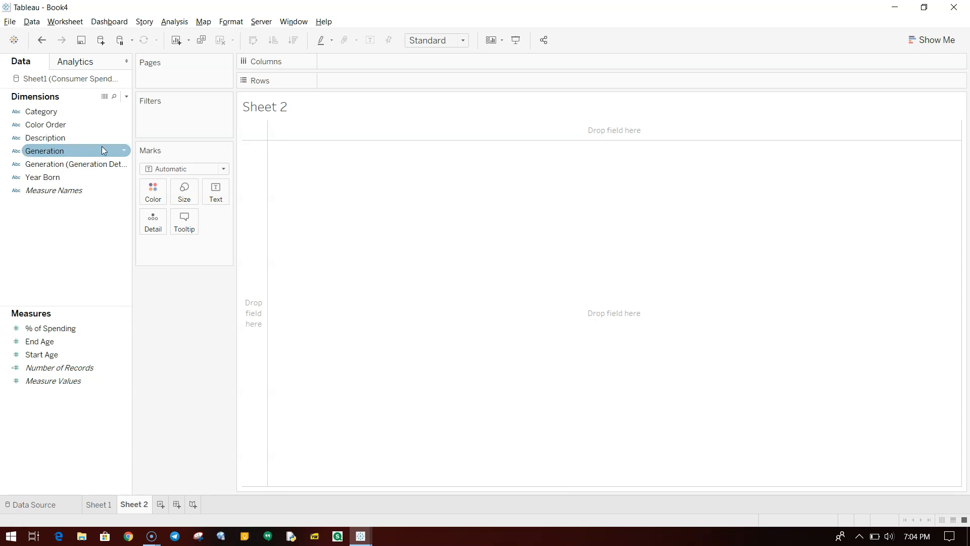
pyautogui.moveTo(103, 153); pyautogui.dragTo(365, 81)
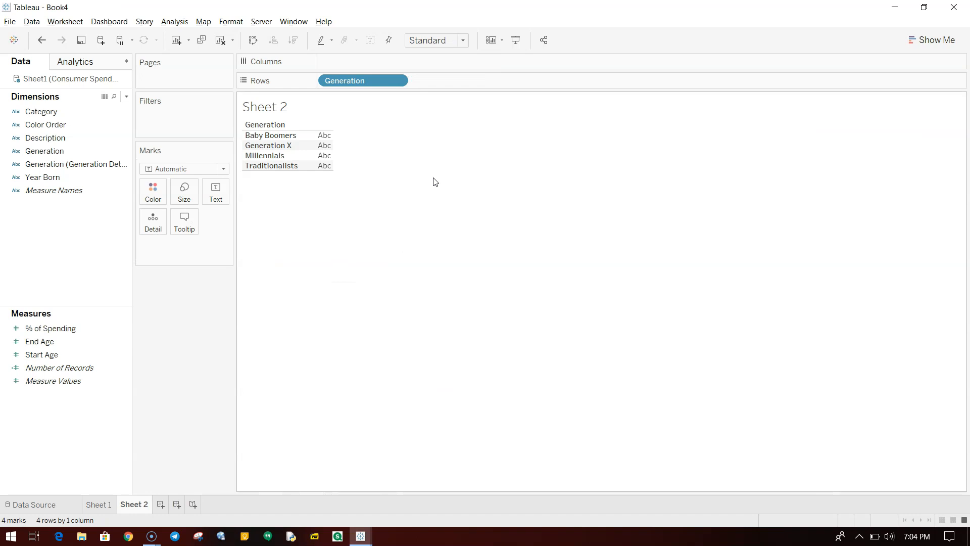
pyautogui.moveTo(87, 330); pyautogui.dragTo(375, 62)
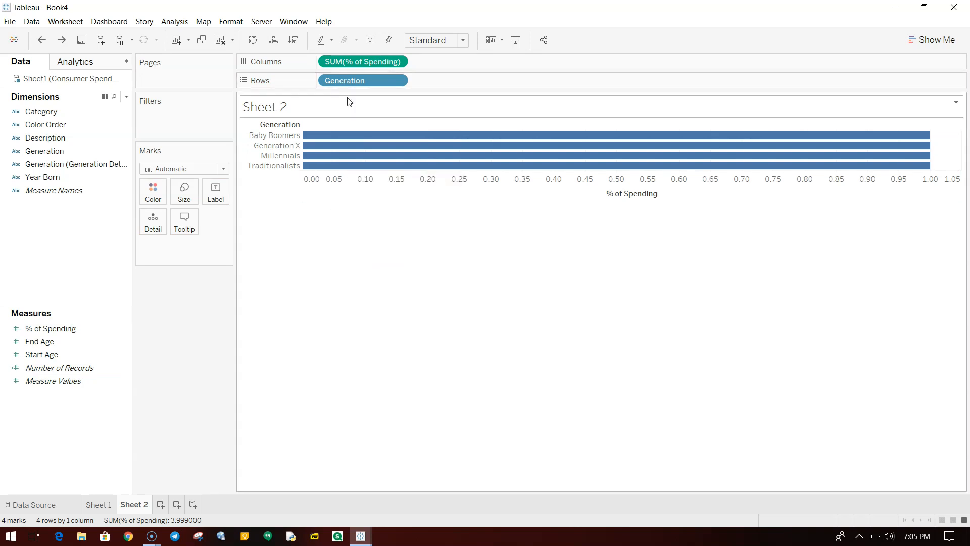
pyautogui.moveTo(81, 112); pyautogui.dragTo(328, 86)
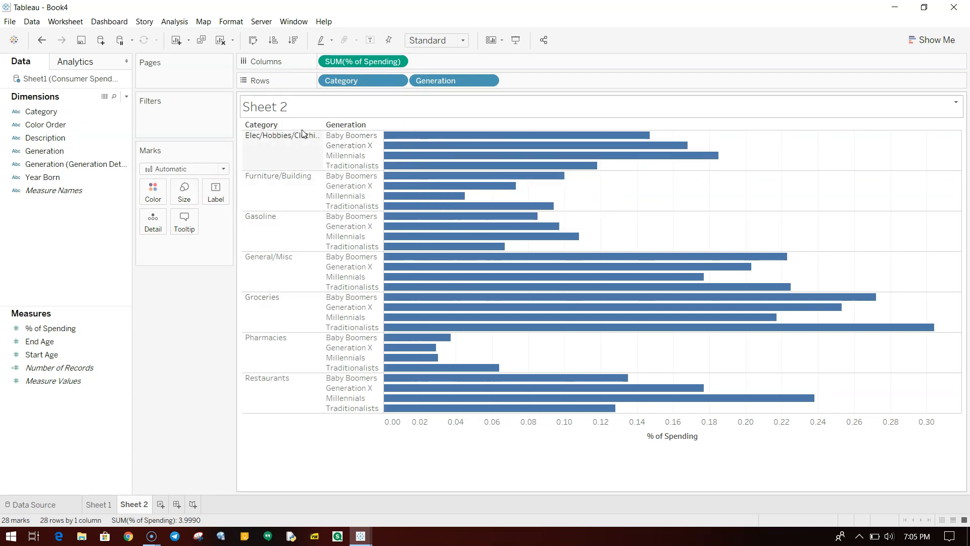
pyautogui.click(292, 41)
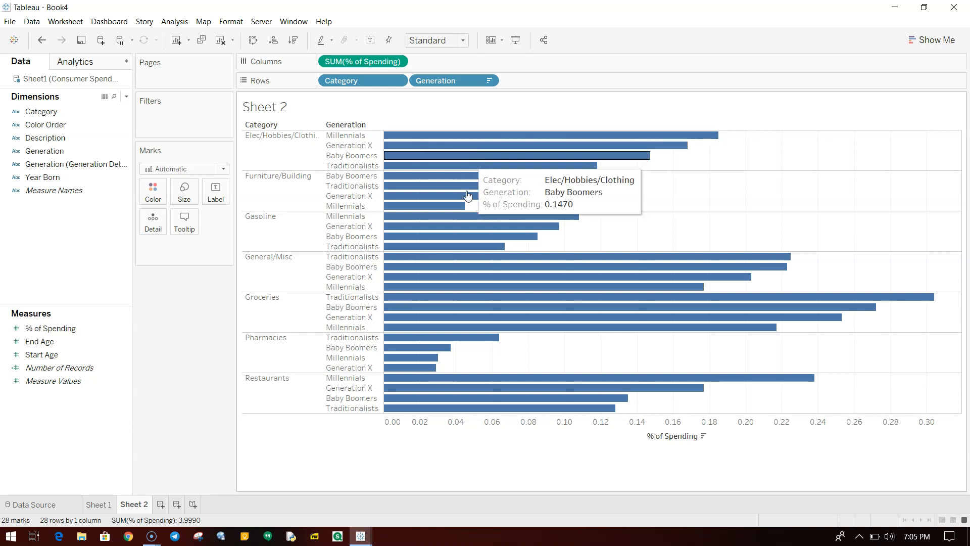
# - Color the bars by Generation and place a second copy of the % of Spending measure beside the first on the columns
pyautogui.moveTo(80, 148); pyautogui.dragTo(154, 191)
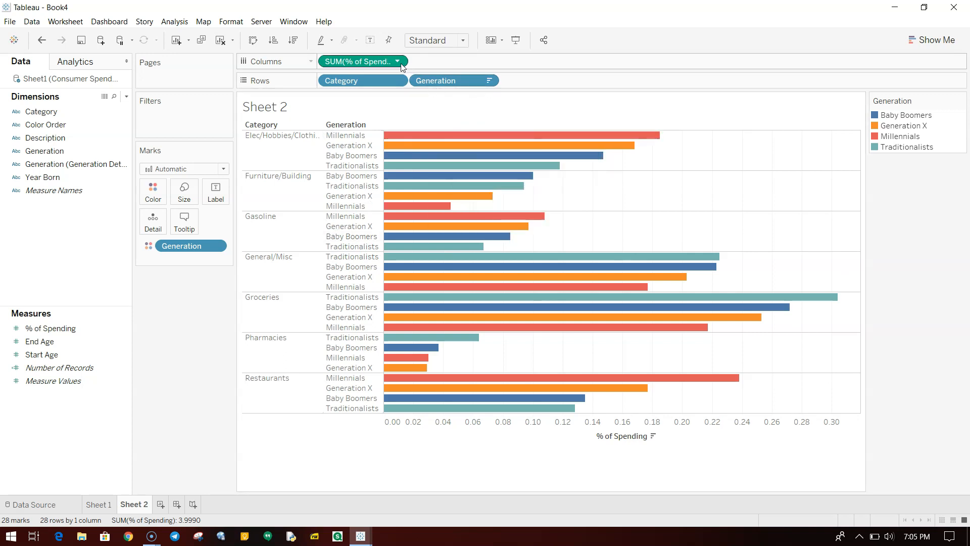
pyautogui.moveTo(371, 63); pyautogui.dragTo(458, 61)
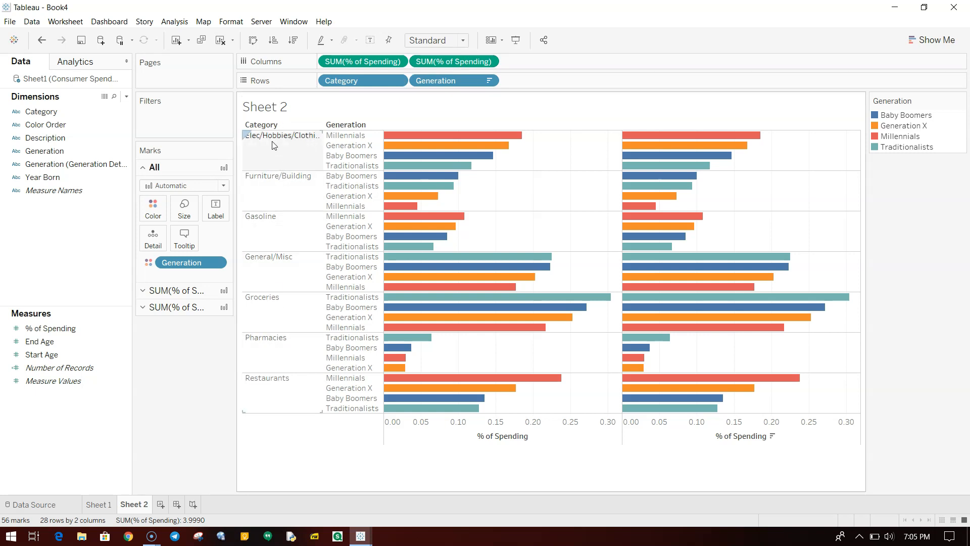
# - Hide the Category row headers while keeping the Category field in the rows
pyautogui.click(398, 81)
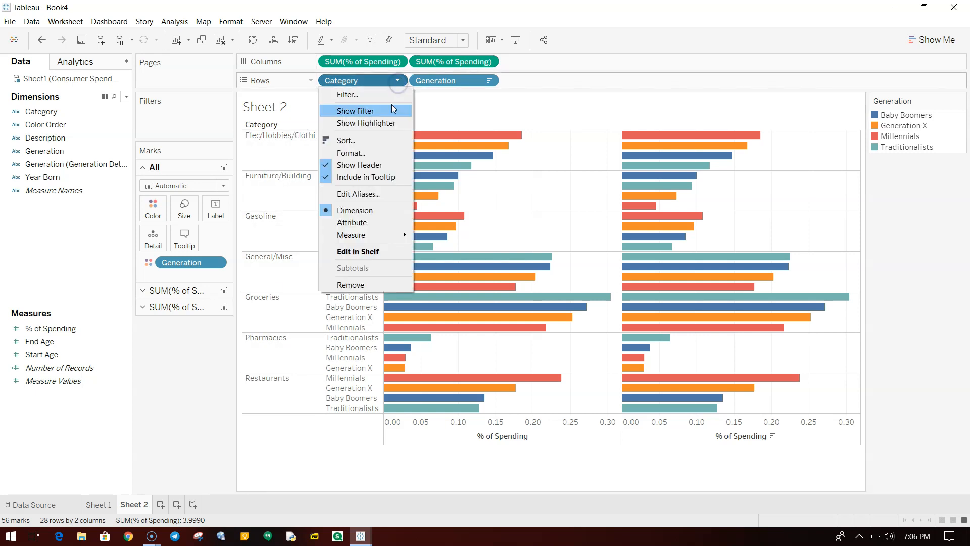
pyautogui.click(376, 166)
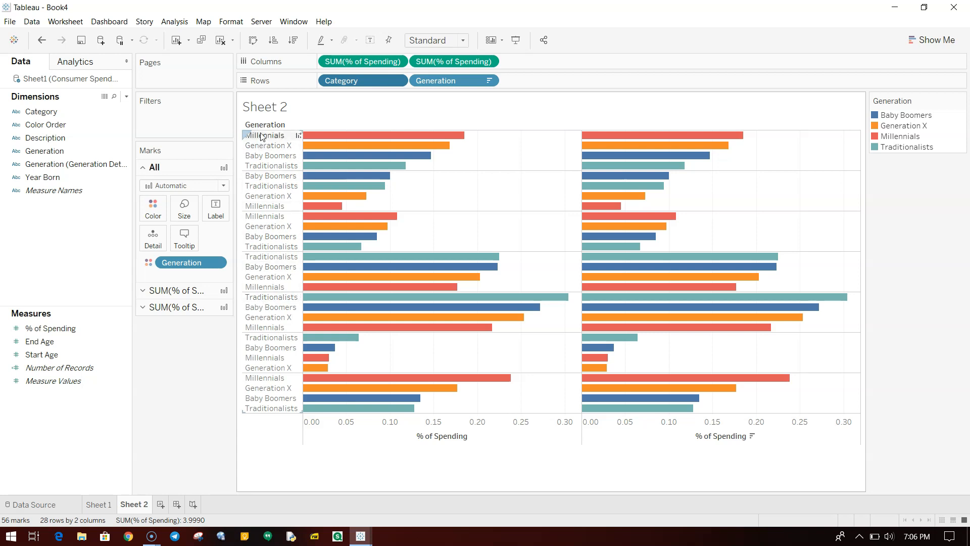
pyautogui.moveTo(361, 148)
pyautogui.moveTo(341, 317)
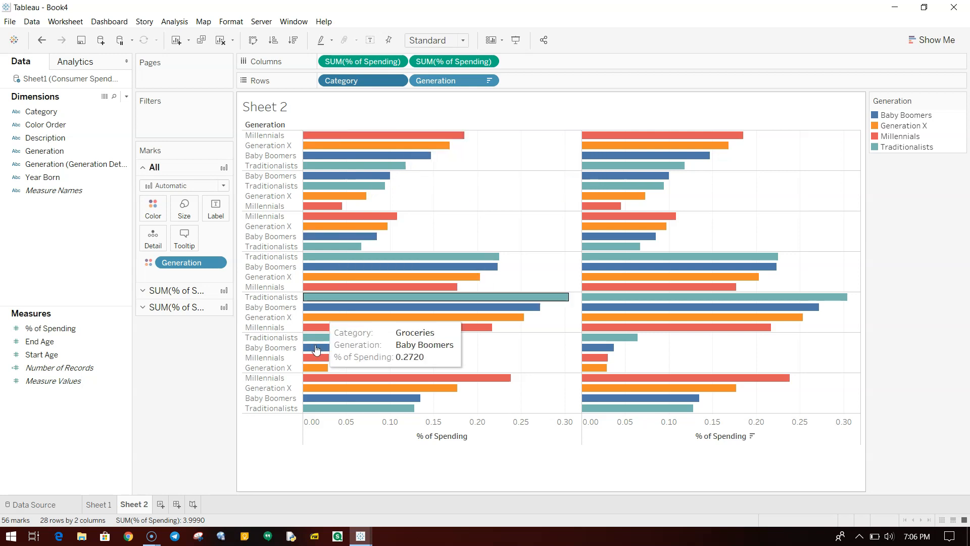
# - Set the color opacity of the first % of Spending measure's bars to 0%
pyautogui.click(196, 296)
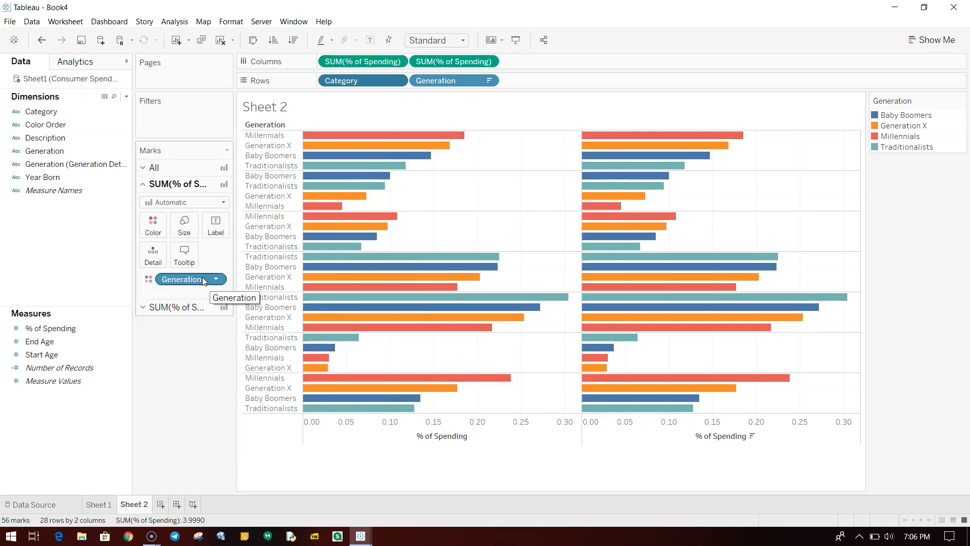
pyautogui.click(152, 224)
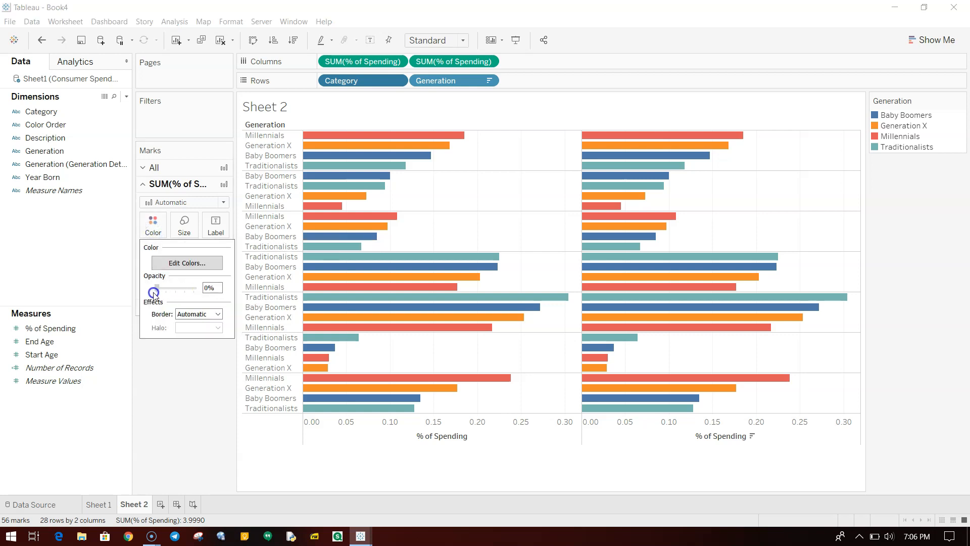
pyautogui.moveTo(153, 293); pyautogui.dragTo(154, 295)
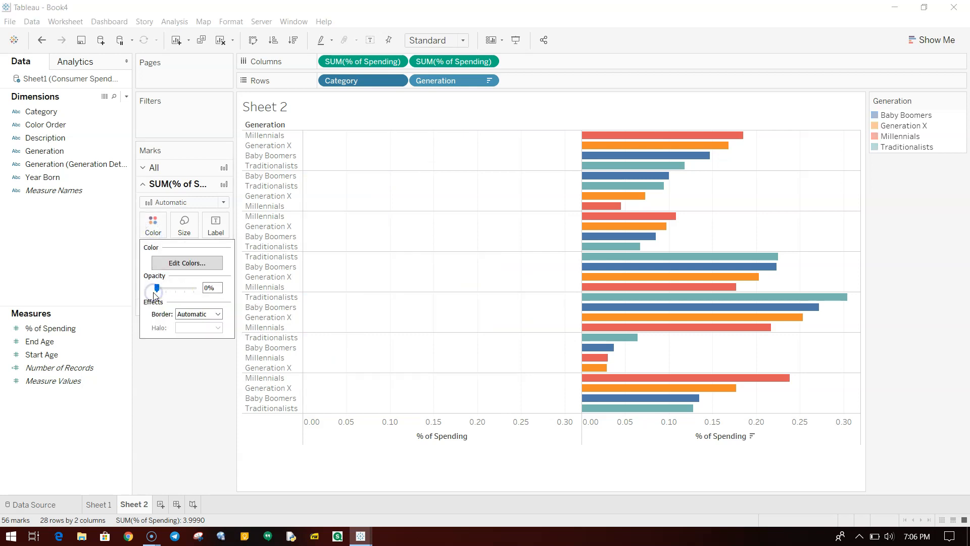
pyautogui.click(184, 395)
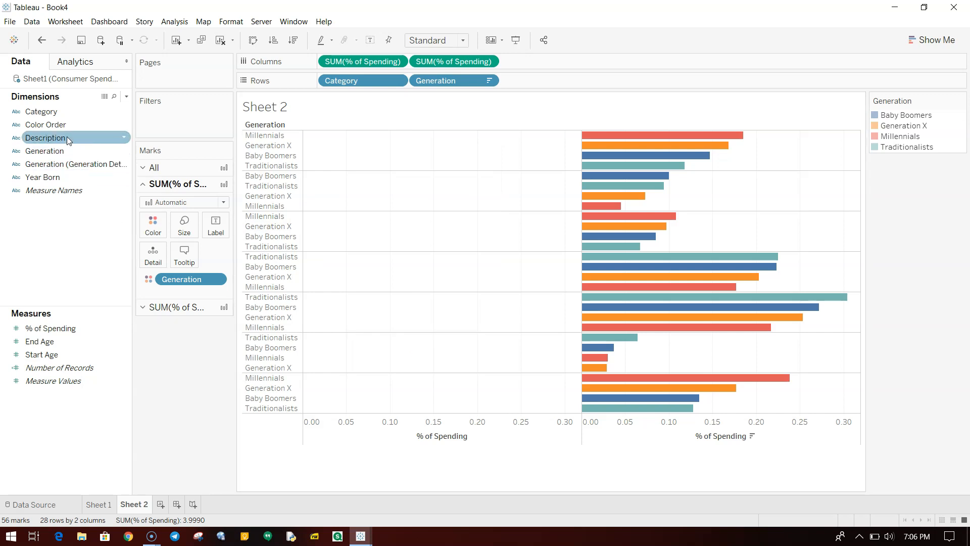
# - Label the first measure's transparent bars with Generation and align the labels horizontally to the left
pyautogui.moveTo(63, 148); pyautogui.dragTo(216, 228)
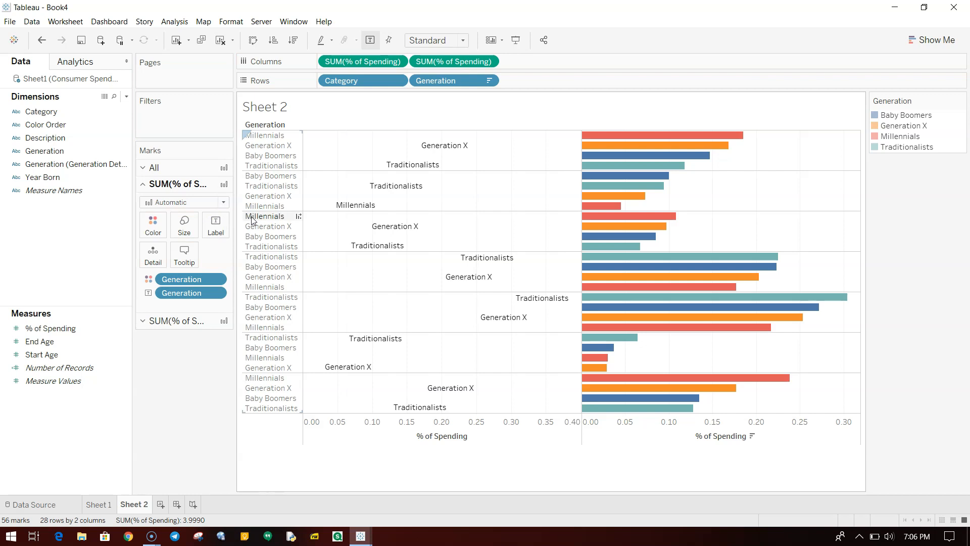
pyautogui.moveTo(398, 247)
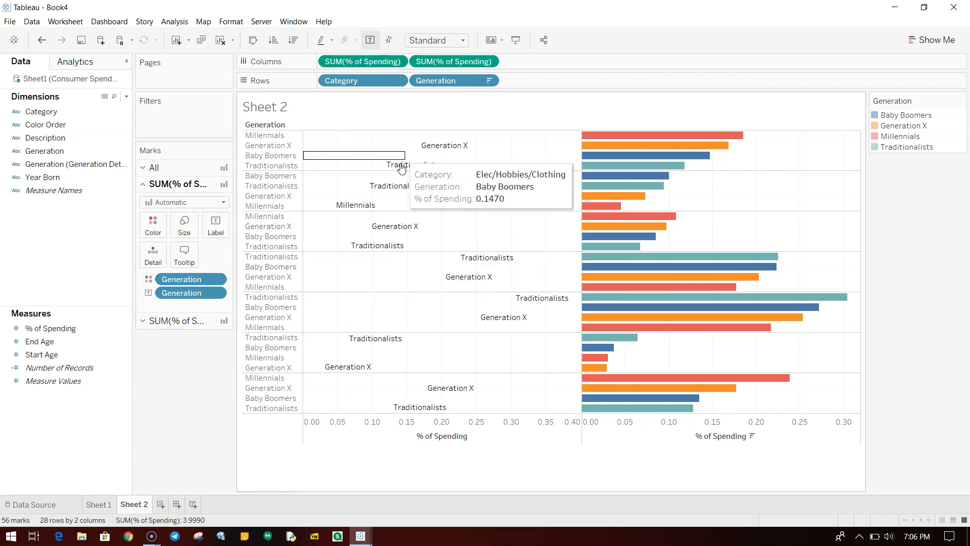
pyautogui.click(219, 232)
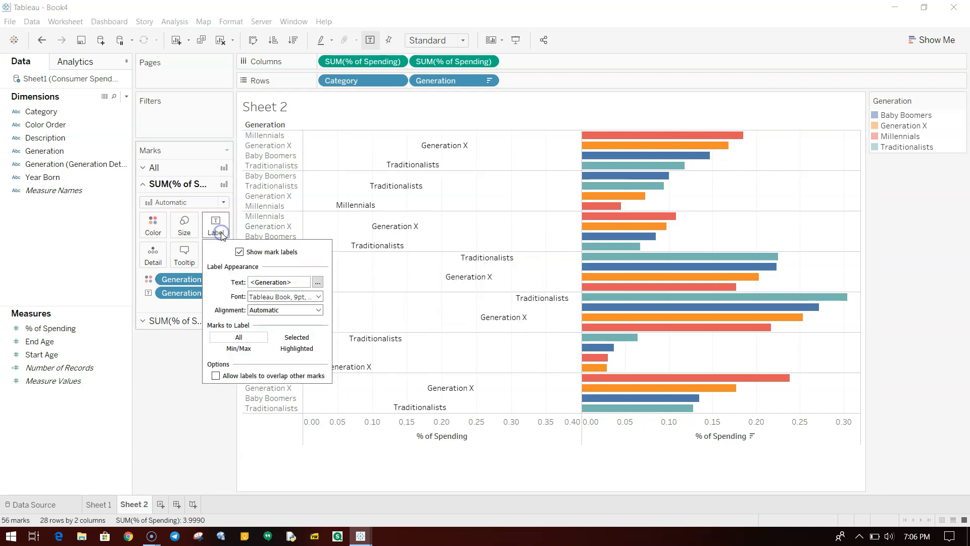
pyautogui.click(317, 310)
pyautogui.click(269, 353)
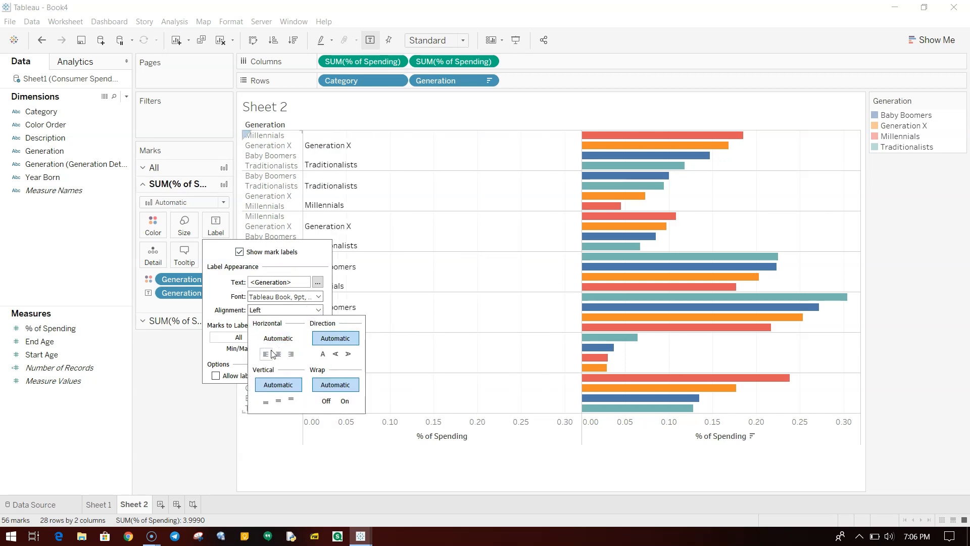
# - Hide the Generation row headers and fit the chart to the entire view
pyautogui.rightClick(269, 157)
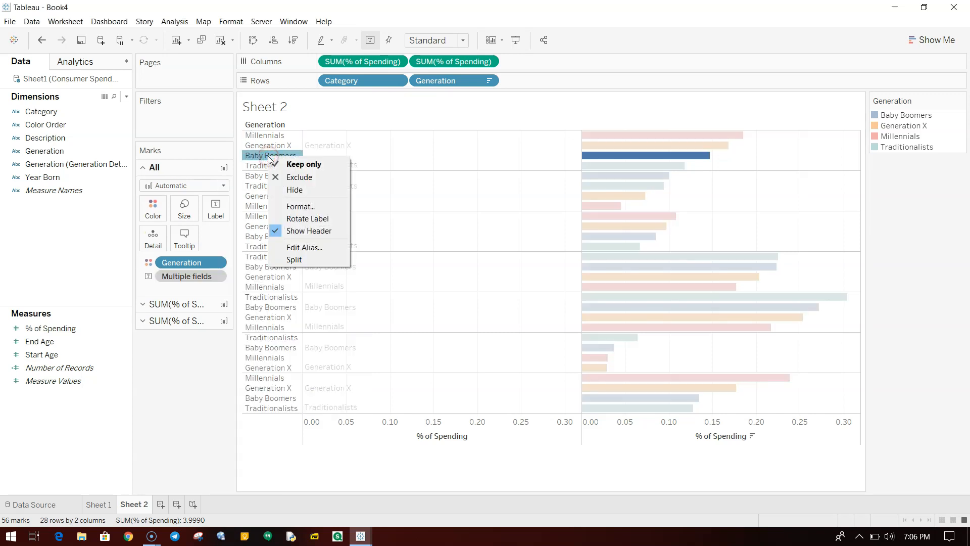
pyautogui.click(292, 232)
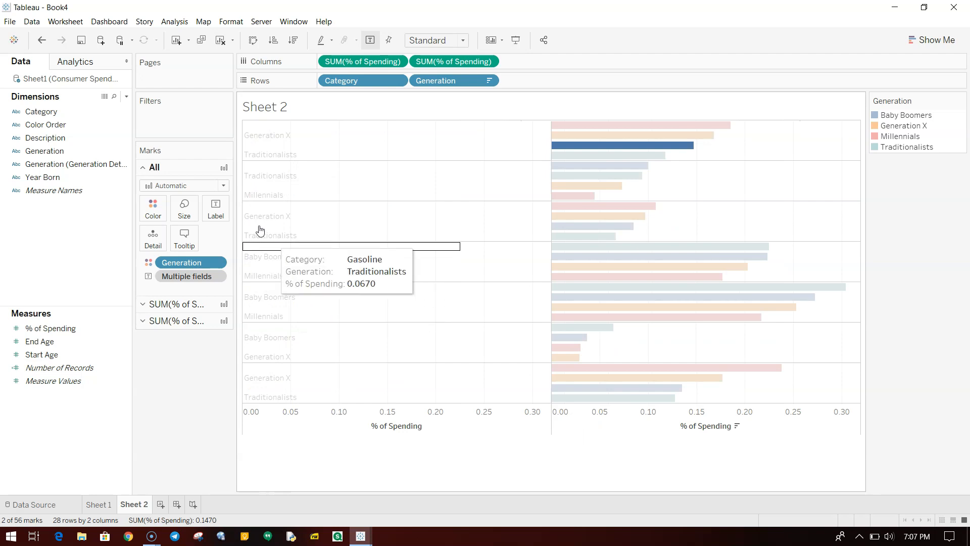
pyautogui.click(566, 145)
pyautogui.click(447, 148)
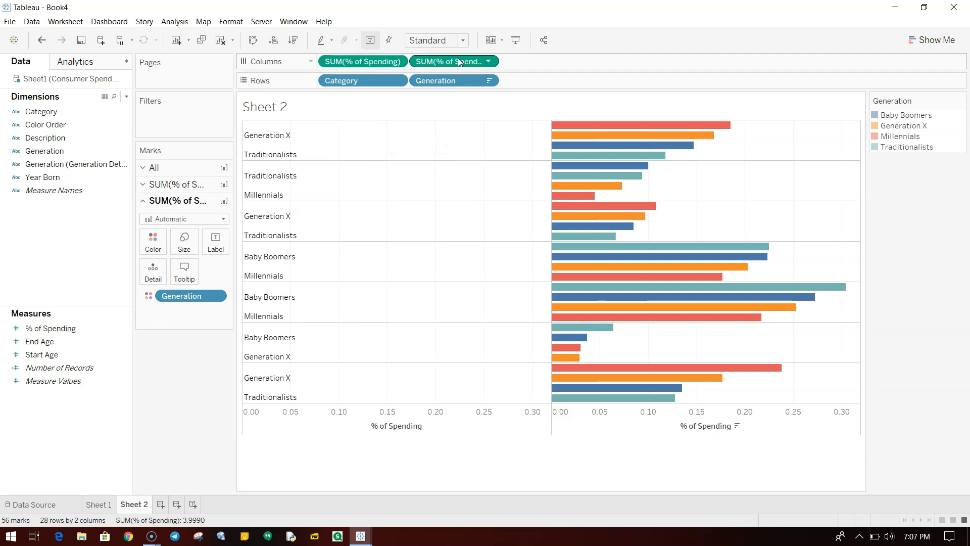
pyautogui.click(463, 40)
pyautogui.click(449, 85)
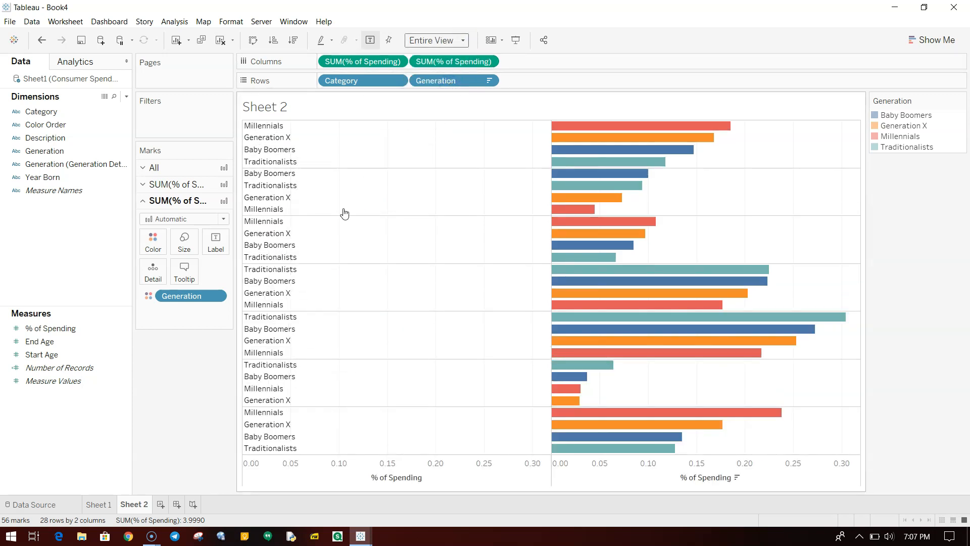
# - Combine the two % of Spending measures on a dual axis and set the second measure's mark type to Bar
pyautogui.click(489, 62)
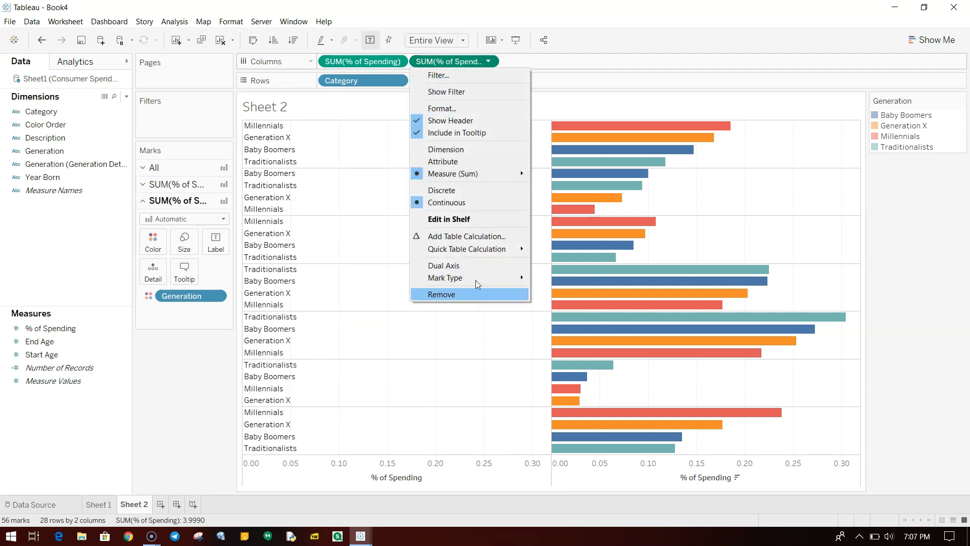
pyautogui.click(475, 265)
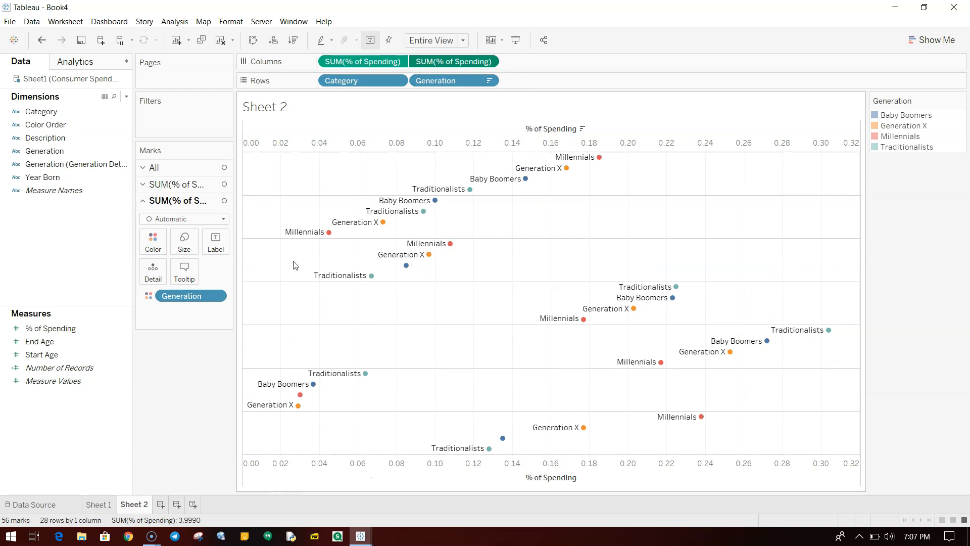
pyautogui.click(218, 224)
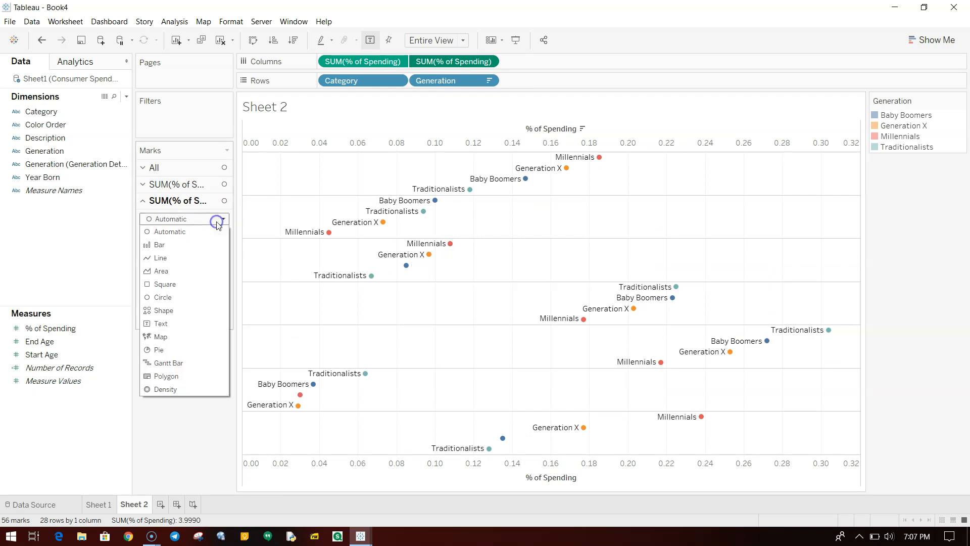
pyautogui.click(206, 248)
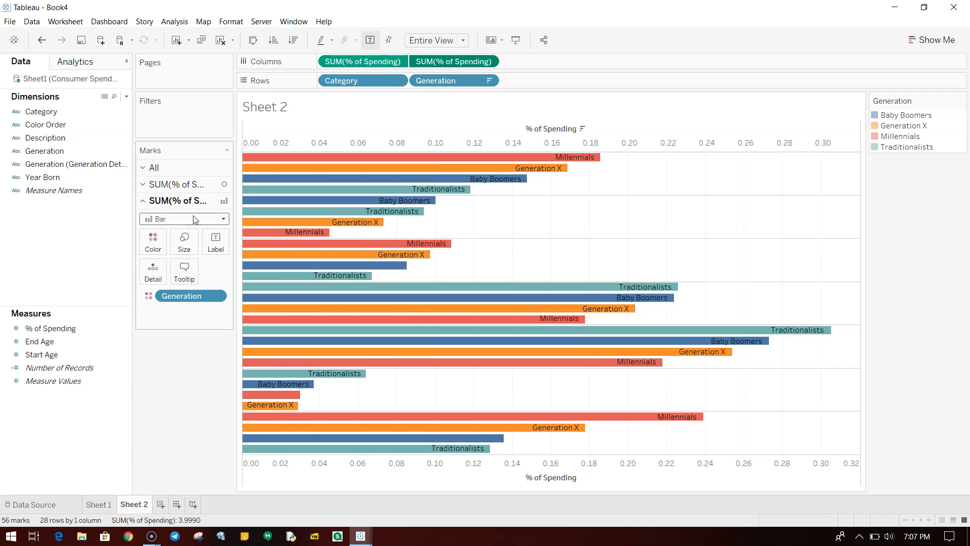
# - Try centering the first measure's Generation labels and realigning them horizontally to the left
pyautogui.click(205, 185)
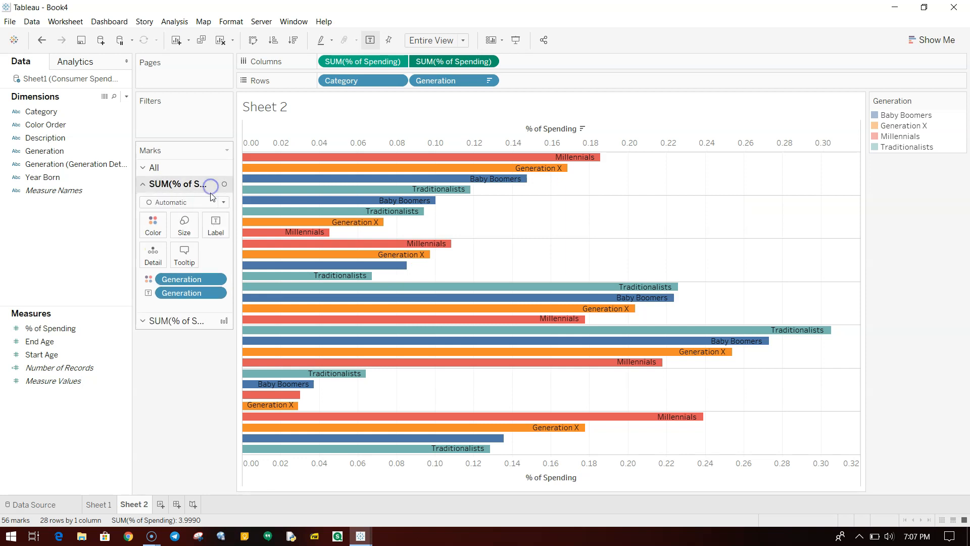
pyautogui.click(218, 230)
pyautogui.click(277, 310)
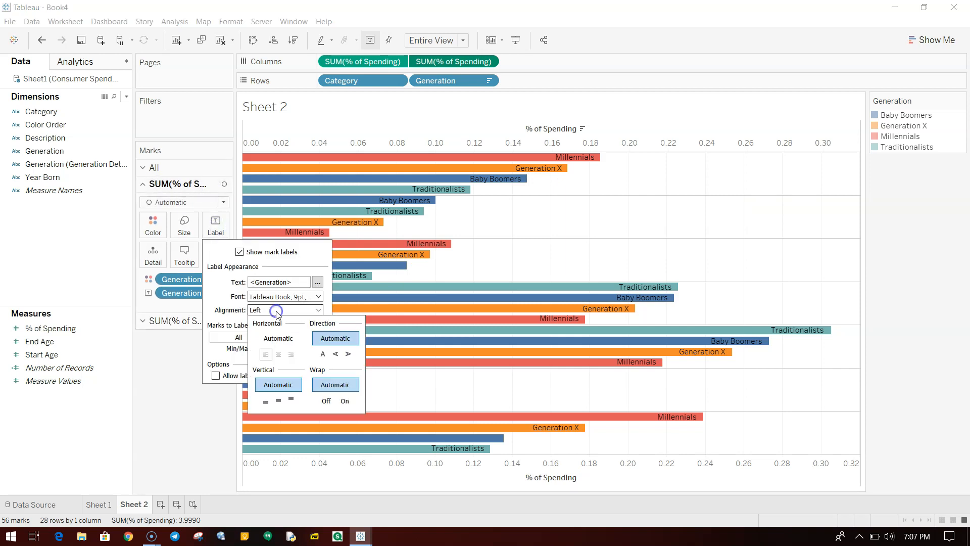
pyautogui.click(278, 354)
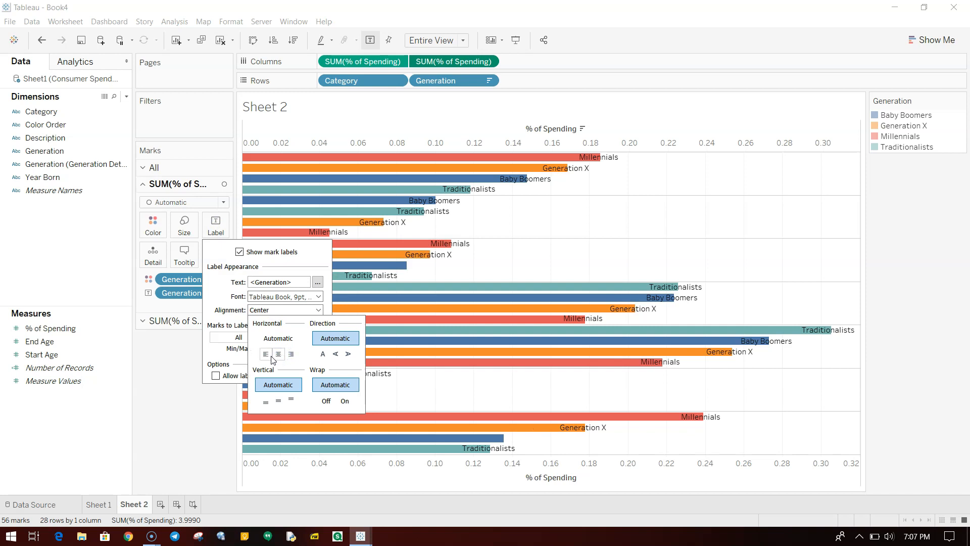
pyautogui.click(267, 355)
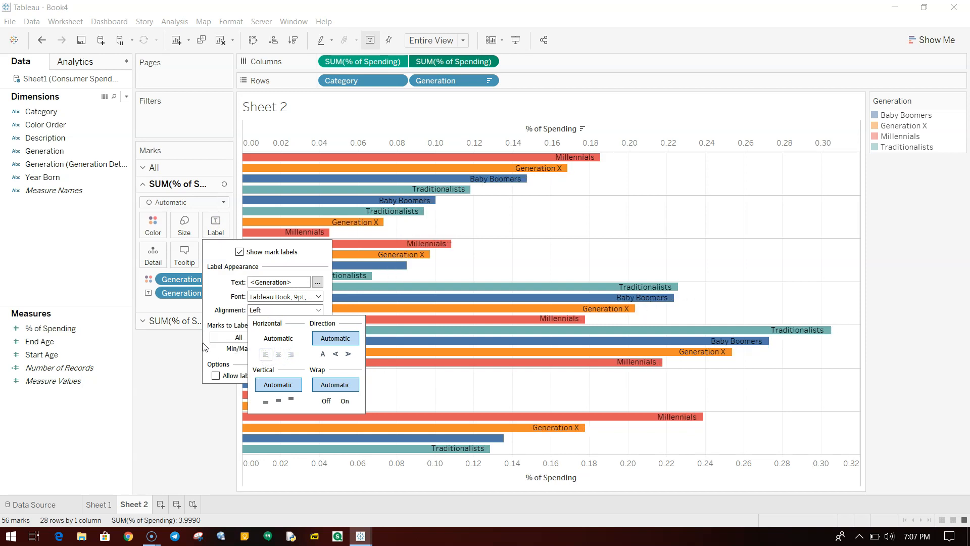
pyautogui.click(170, 373)
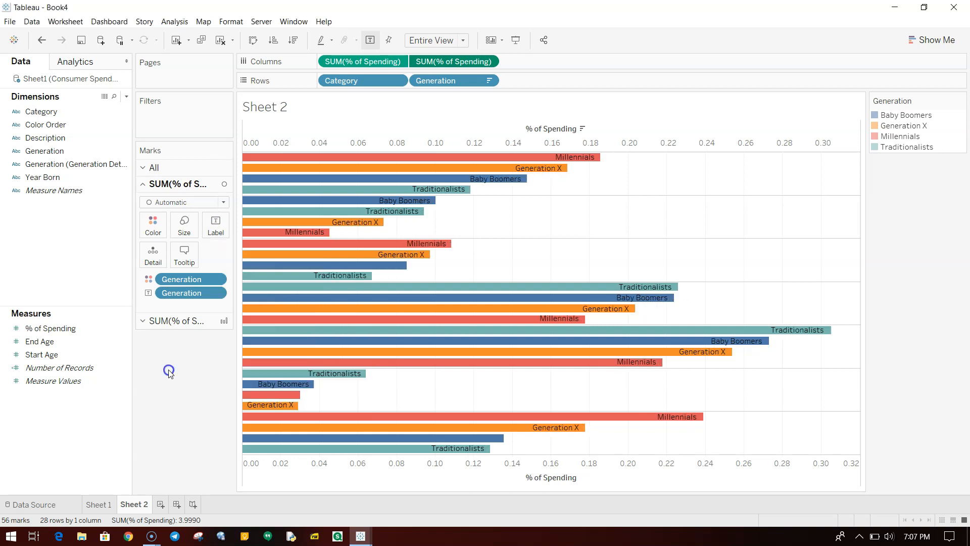
# - Synchronize the second % of Spending axis with the first one
pyautogui.click(191, 321)
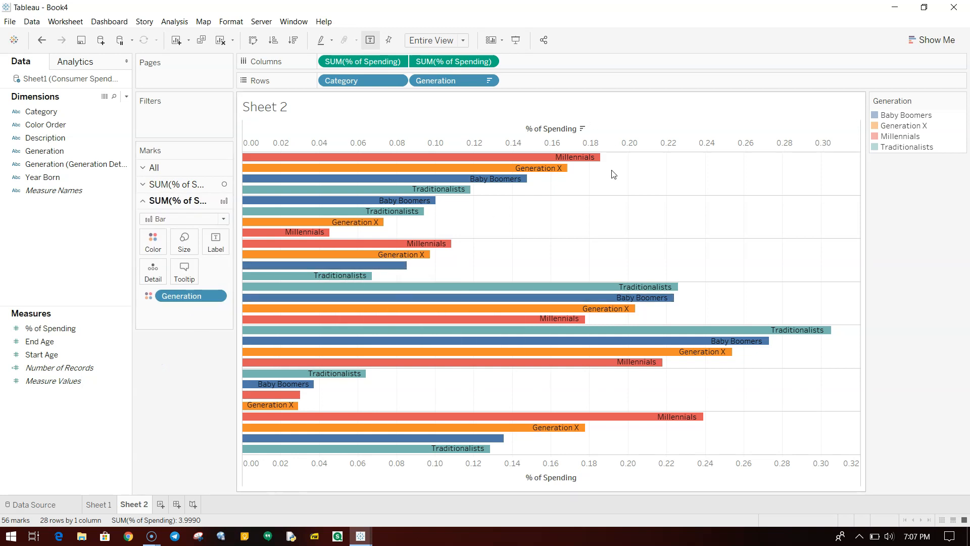
pyautogui.rightClick(618, 144)
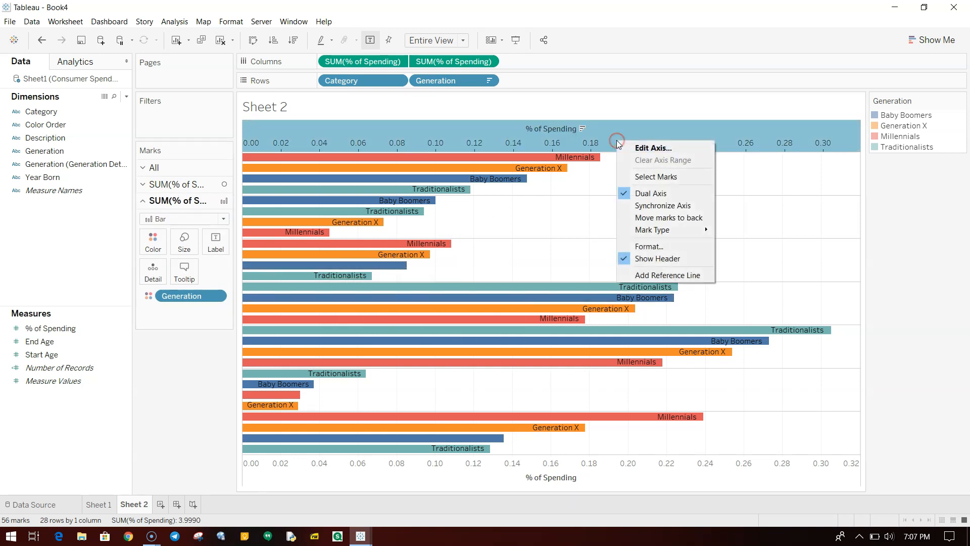
pyautogui.click(658, 206)
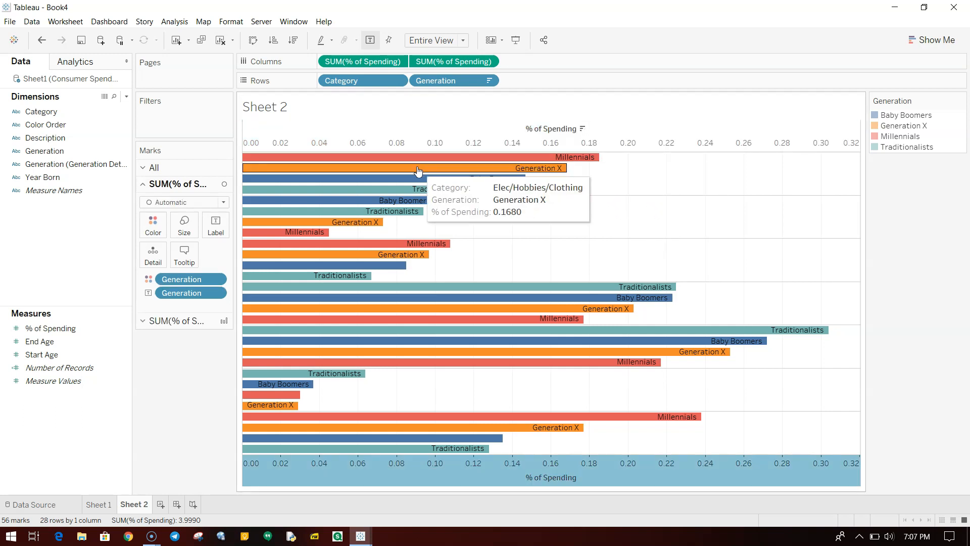
# - Try to align the second % of Spending measure's labels horizontally to the left
pyautogui.click(188, 324)
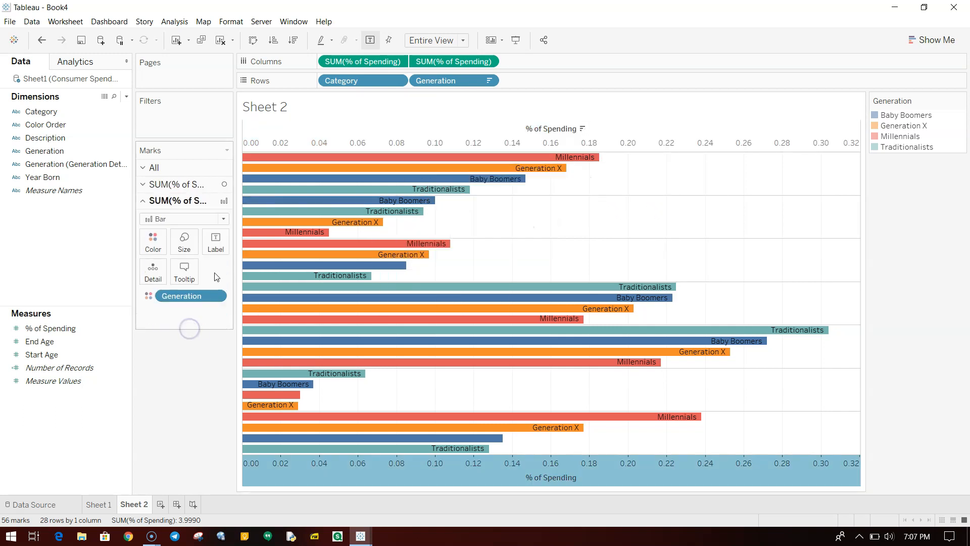
pyautogui.click(214, 242)
pyautogui.click(271, 326)
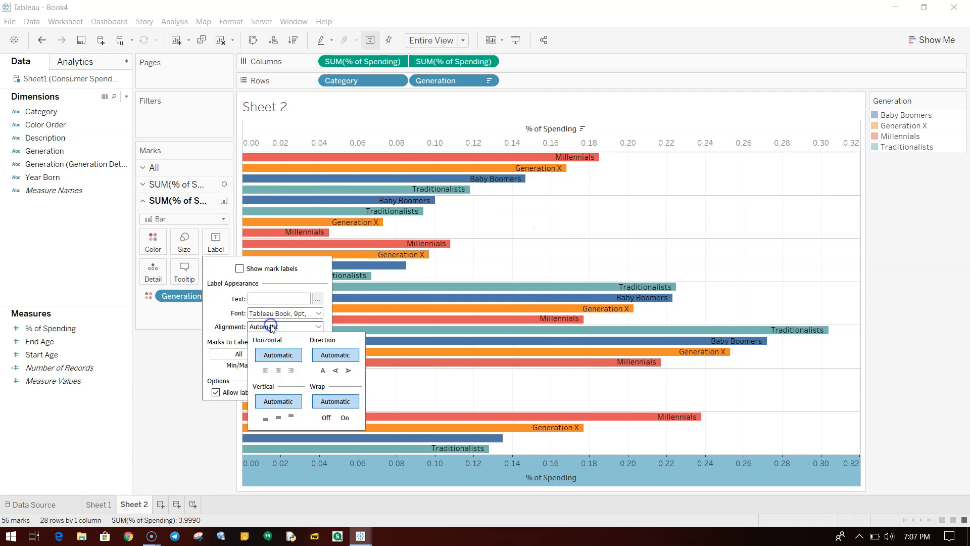
pyautogui.click(267, 371)
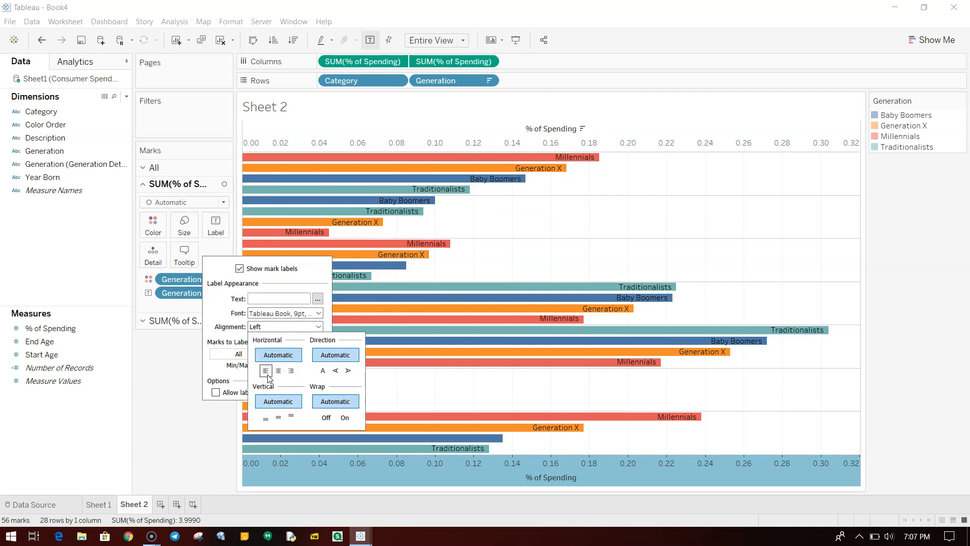
pyautogui.click(212, 440)
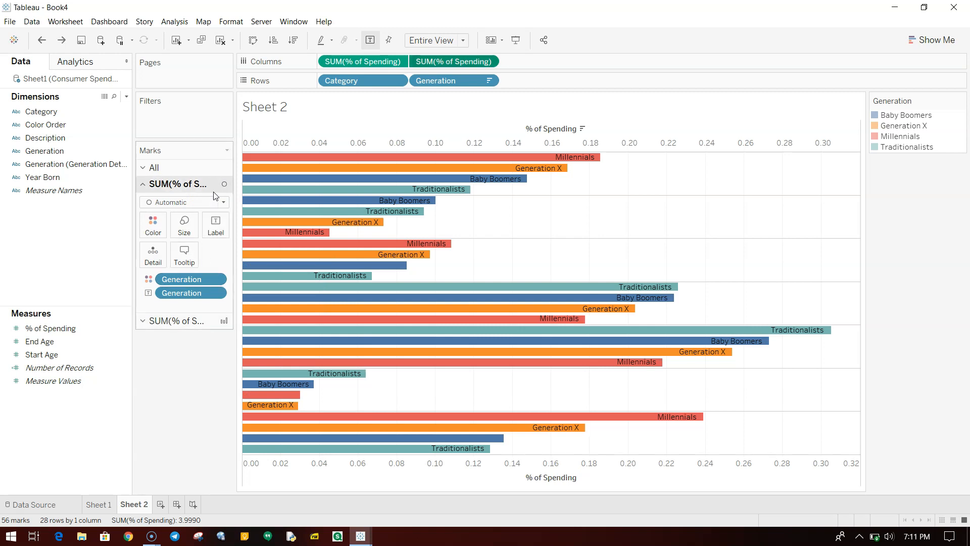
# - Set the mark type of the first % of Spending measure to Bar
pyautogui.click(215, 203)
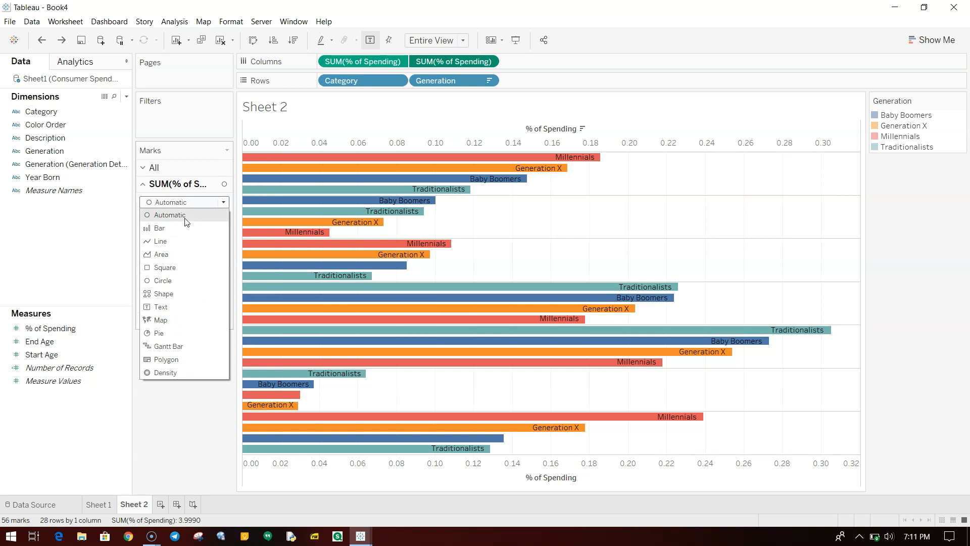
pyautogui.click(186, 230)
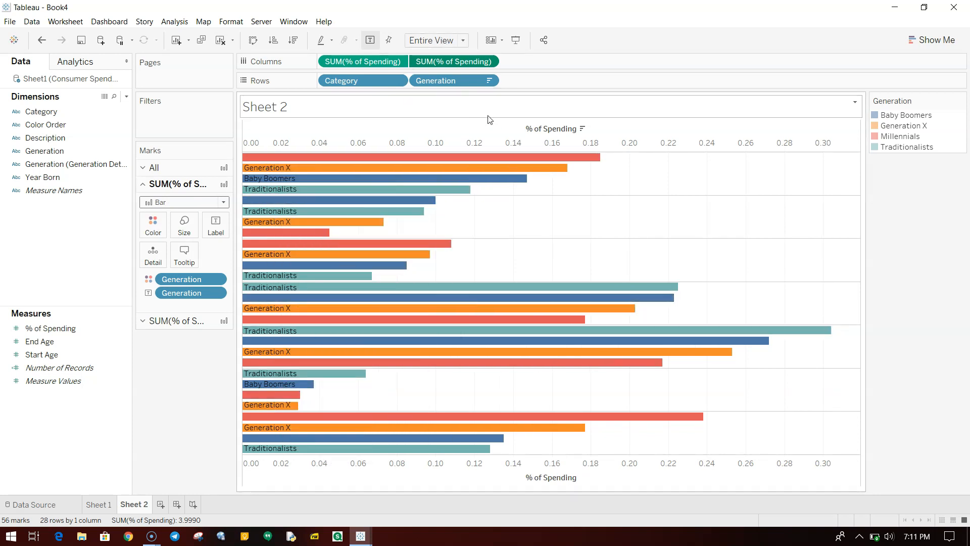
# - Hide the sheet title and the headers of both % of Spending axes
pyautogui.rightClick(486, 138)
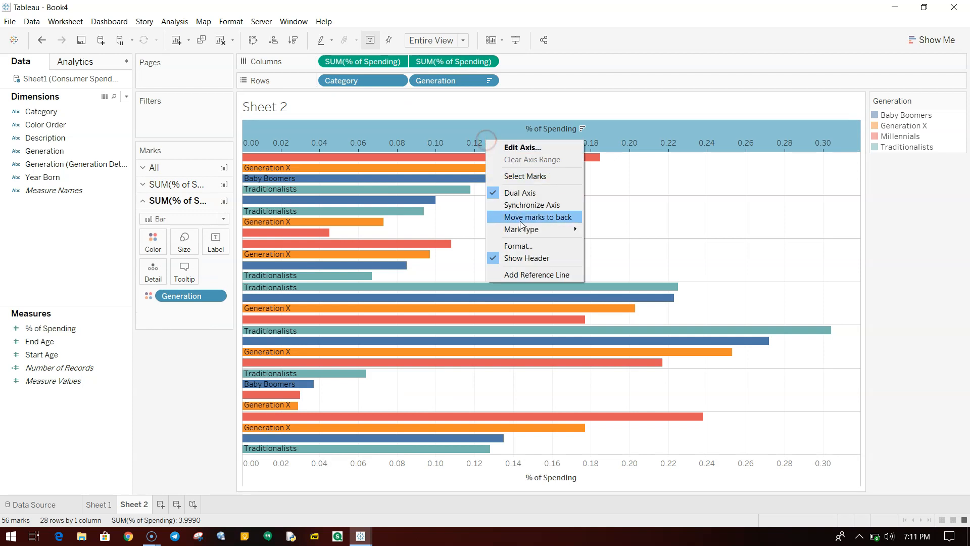
pyautogui.click(526, 258)
pyautogui.rightClick(392, 108)
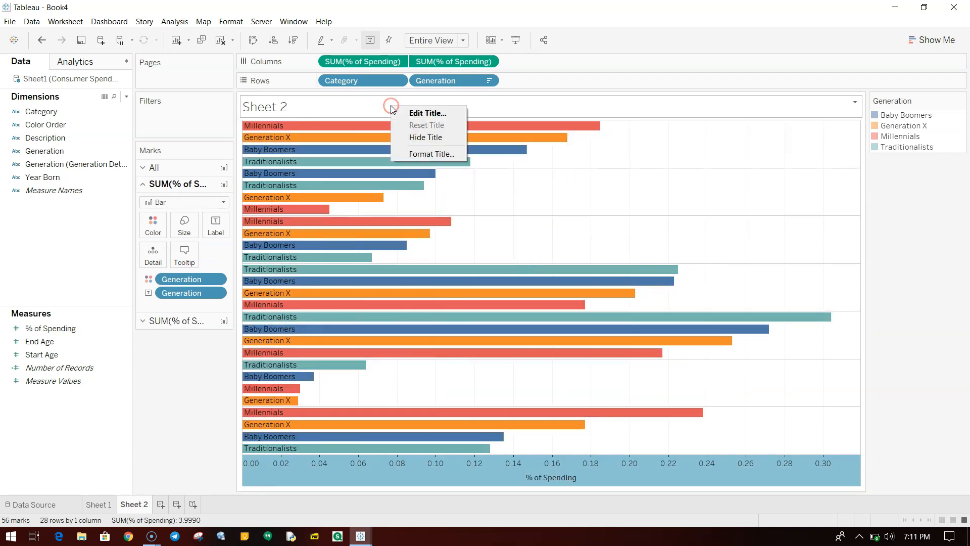
pyautogui.click(429, 136)
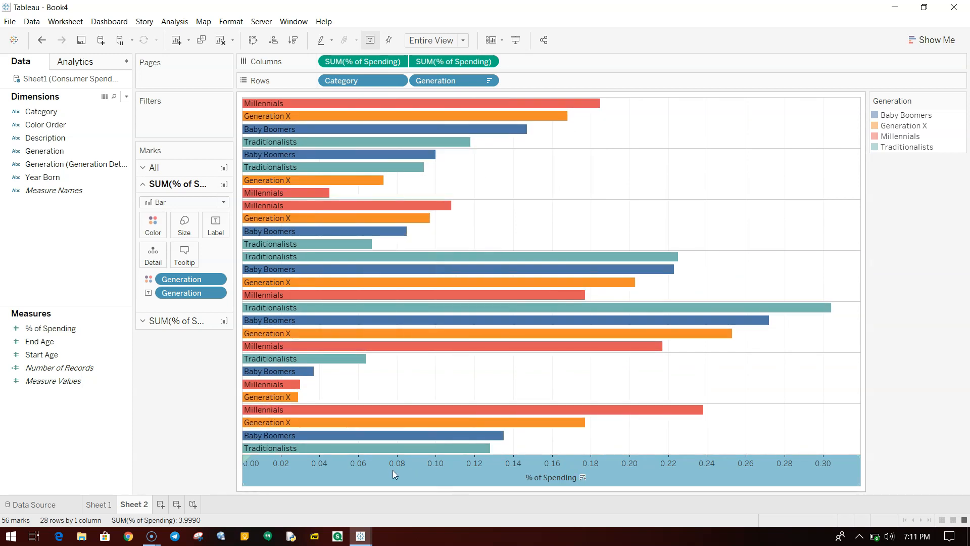
pyautogui.click(223, 438)
pyautogui.rightClick(306, 473)
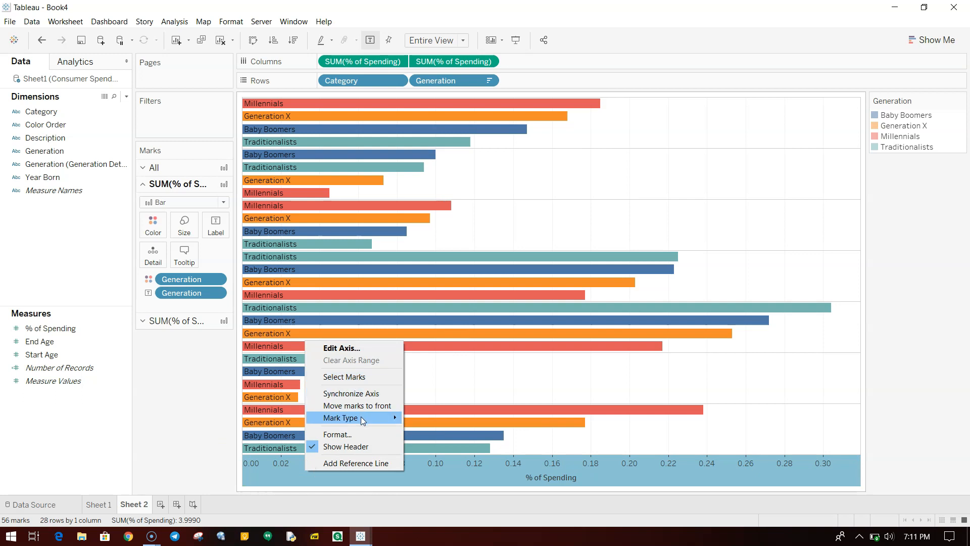
pyautogui.click(364, 446)
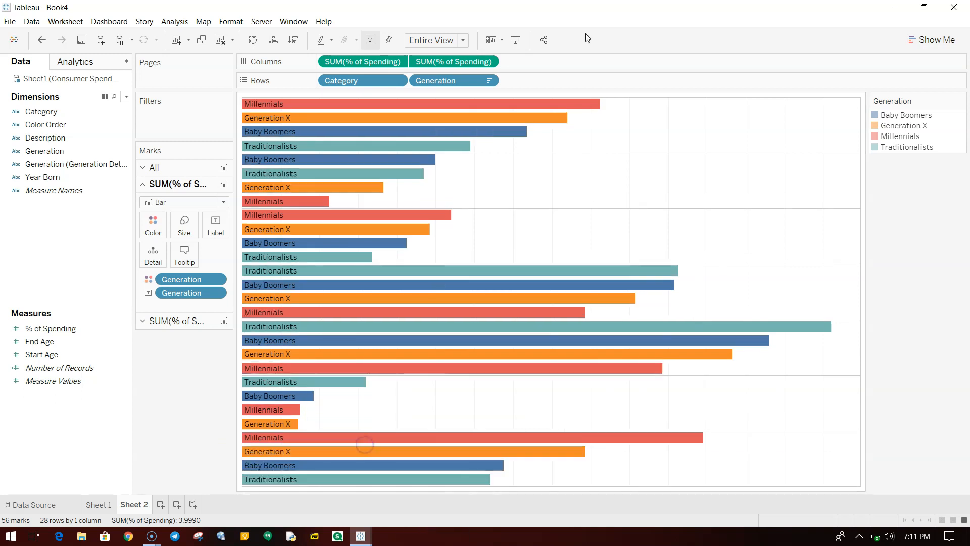
# - Show mark labels on the second % of Spending measure's bars with horizontal alignment set to left
pyautogui.click(196, 320)
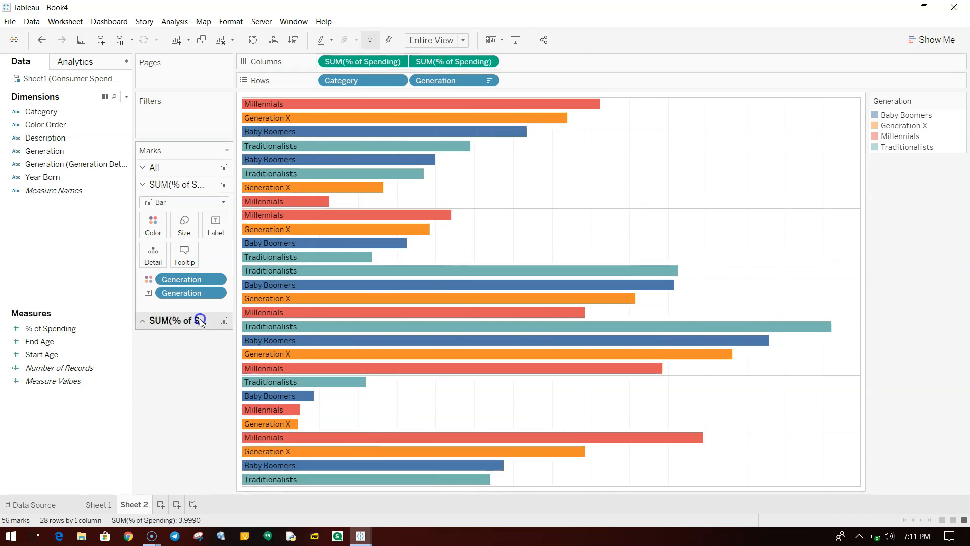
pyautogui.click(219, 240)
pyautogui.click(241, 270)
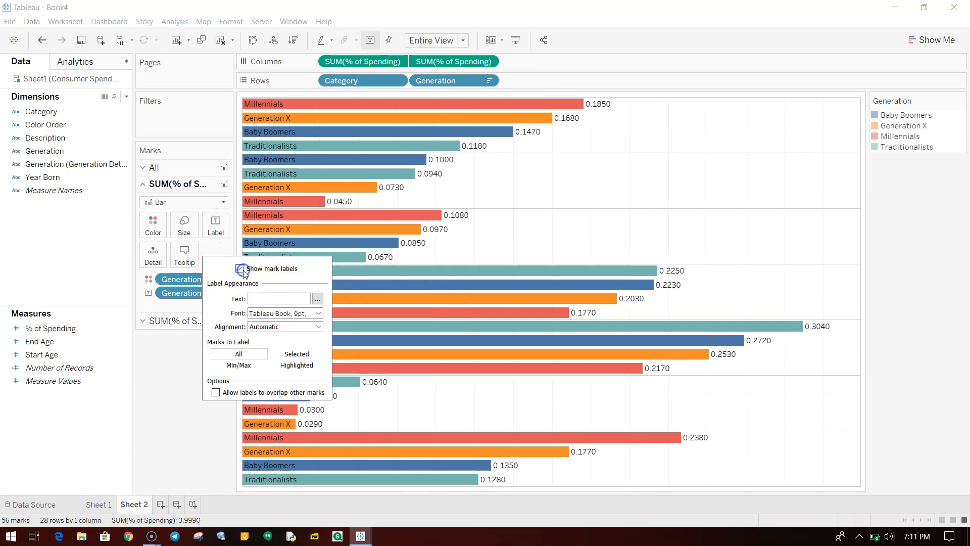
pyautogui.click(289, 327)
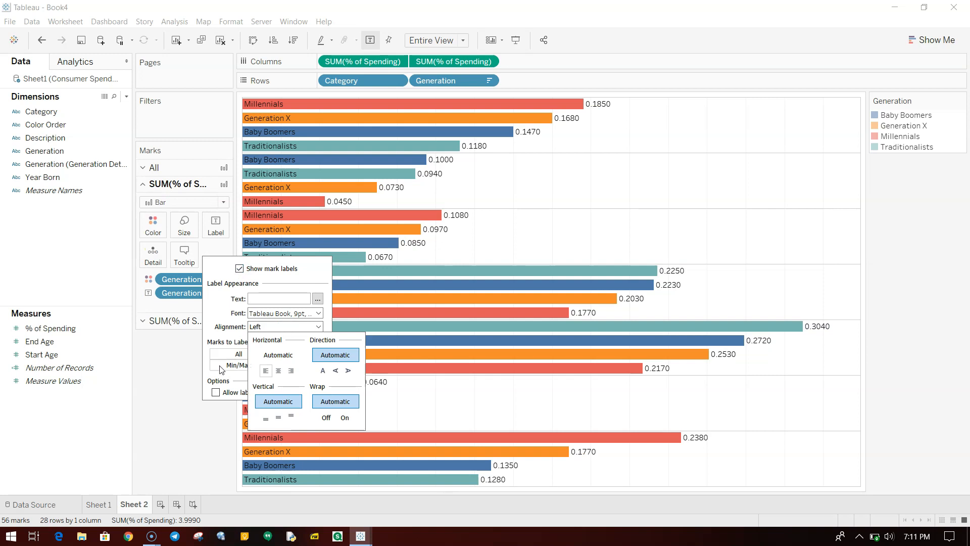
pyautogui.click(183, 408)
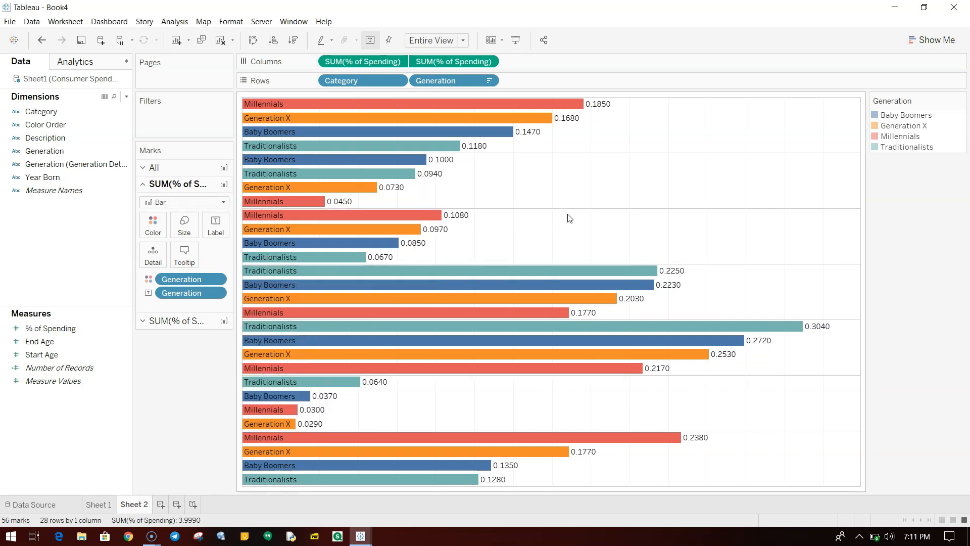
# - Format the Generation labels inside the bars with Match Mark Color, size 10 and the Tableau Bold font
pyautogui.moveTo(272, 110)
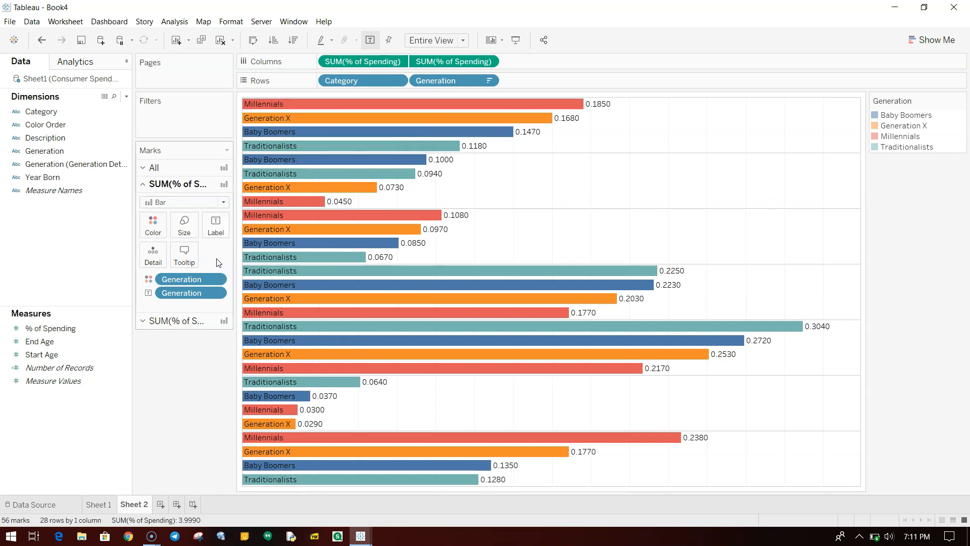
pyautogui.click(215, 225)
pyautogui.click(278, 297)
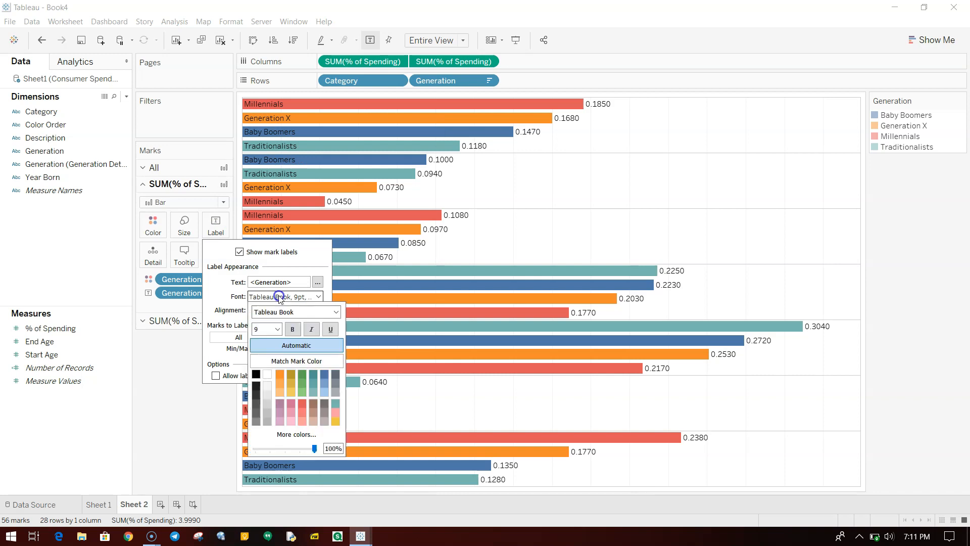
pyautogui.click(273, 361)
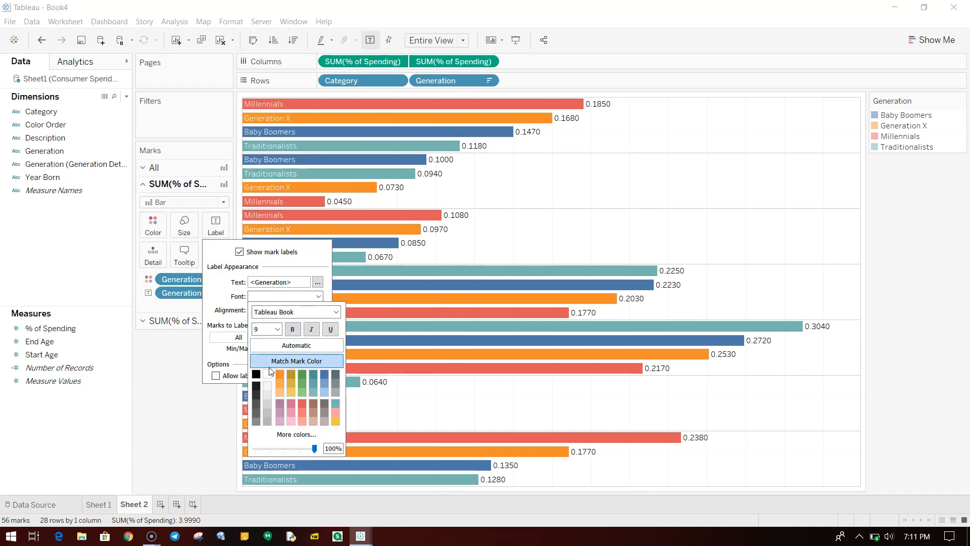
pyautogui.click(278, 329)
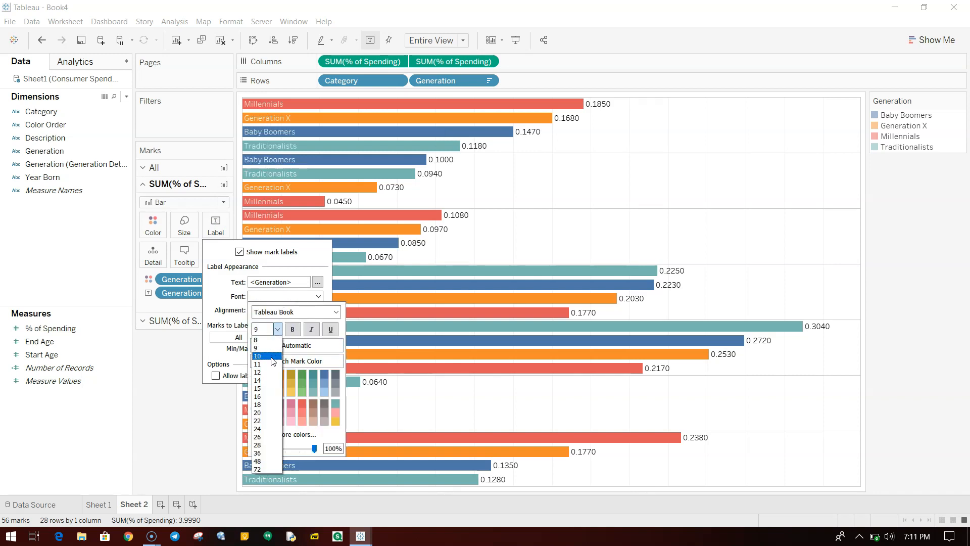
pyautogui.click(273, 356)
pyautogui.click(336, 311)
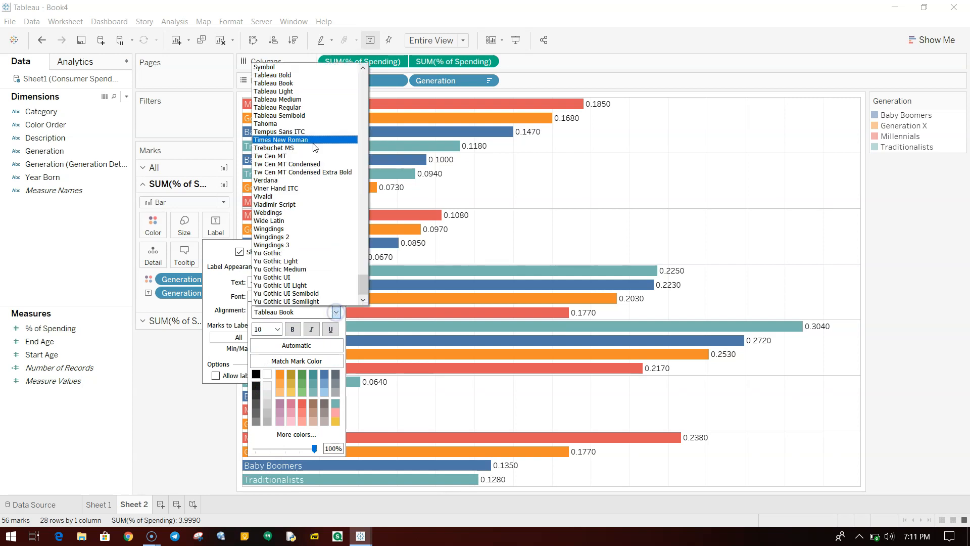
pyautogui.click(318, 75)
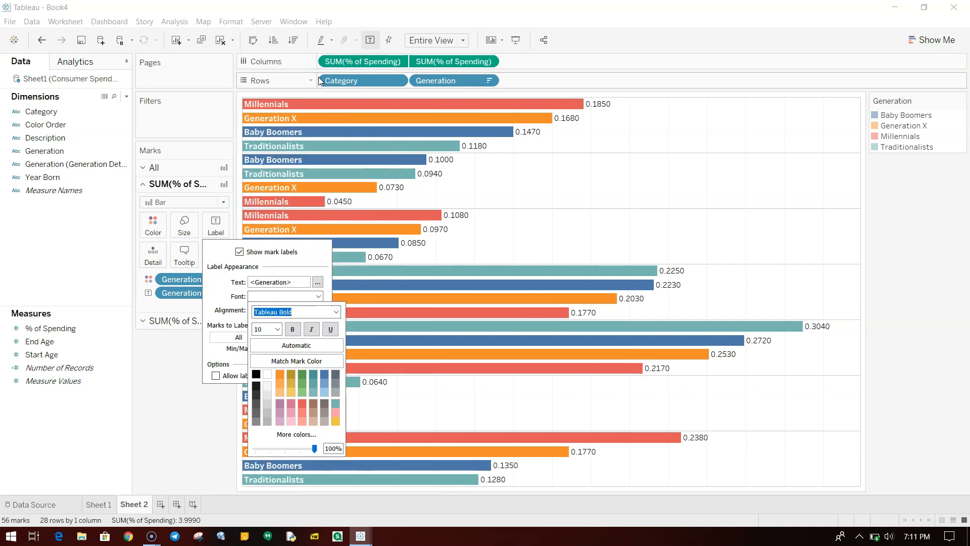
pyautogui.click(203, 397)
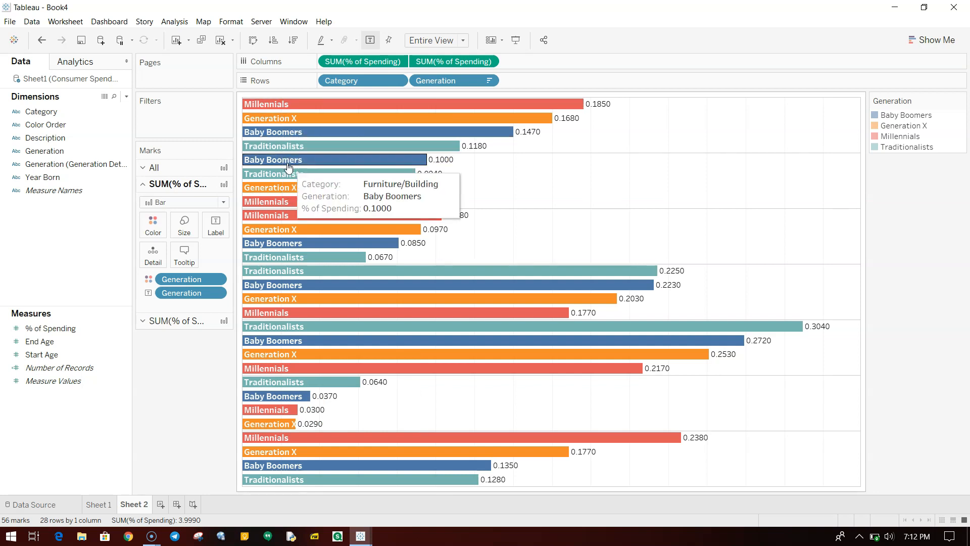
pyautogui.moveTo(599, 106)
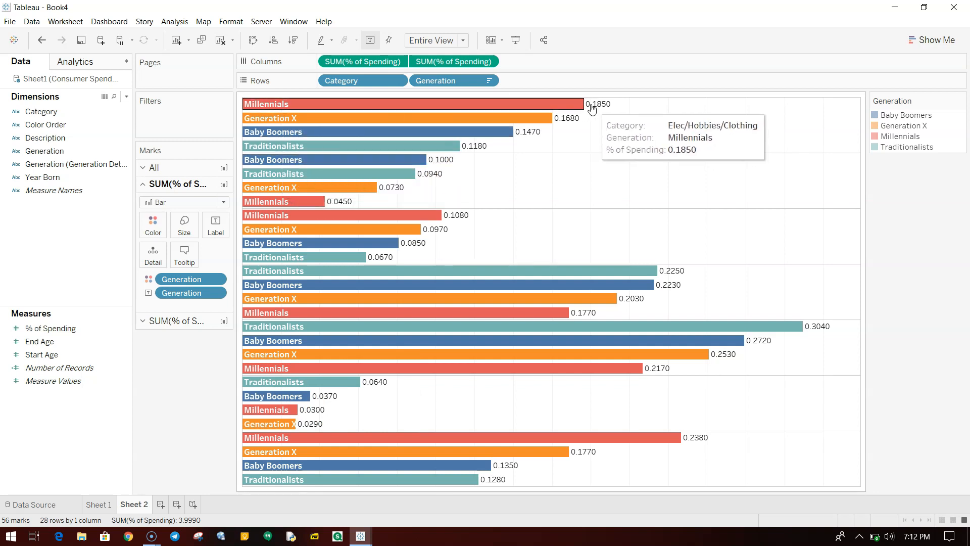
pyautogui.rightClick(601, 106)
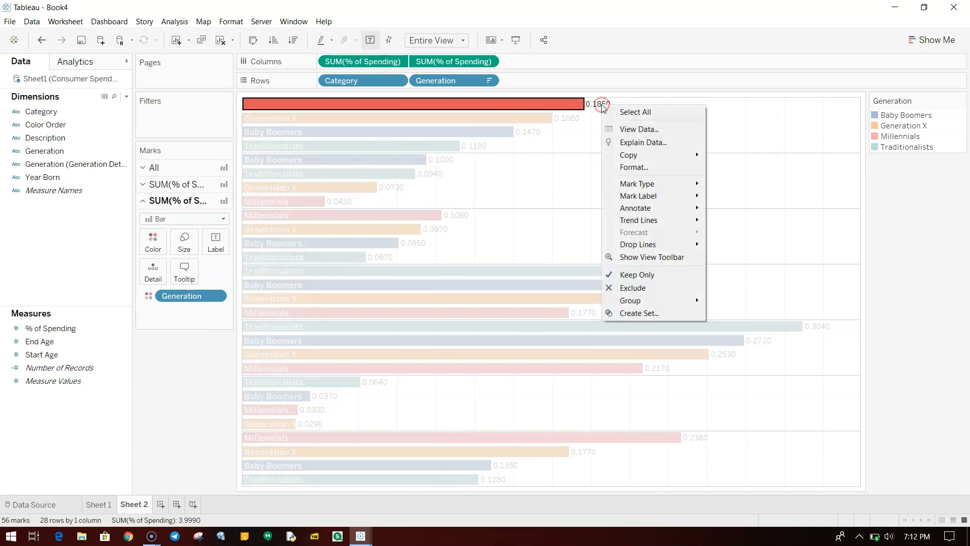
pyautogui.click(639, 14)
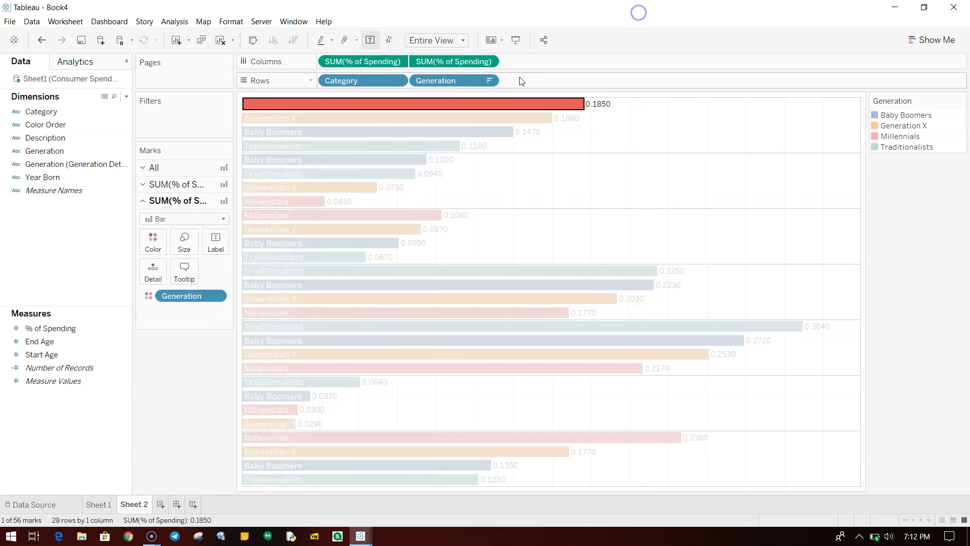
# - Set the axis number format of the second % of Spending measure to Percentage with 1 decimal place
pyautogui.click(488, 61)
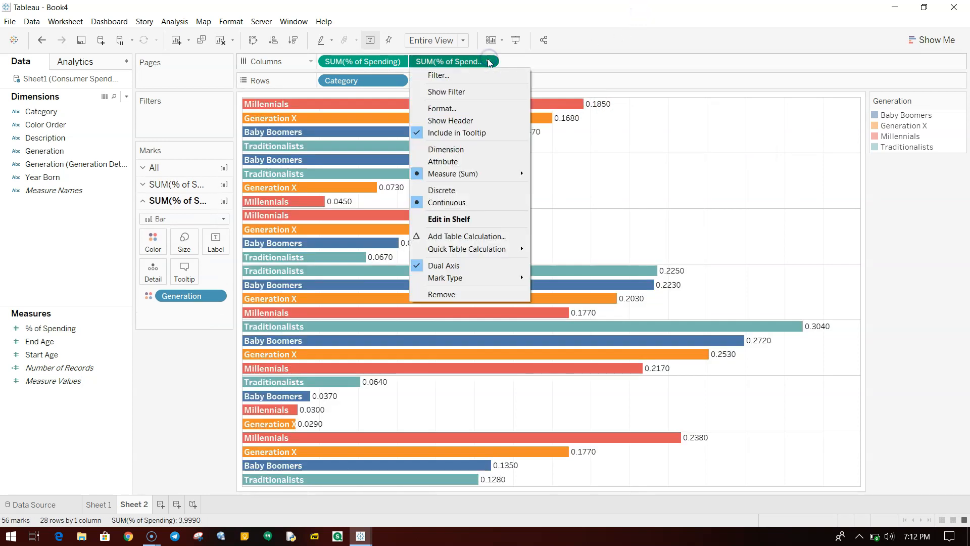
pyautogui.click(490, 110)
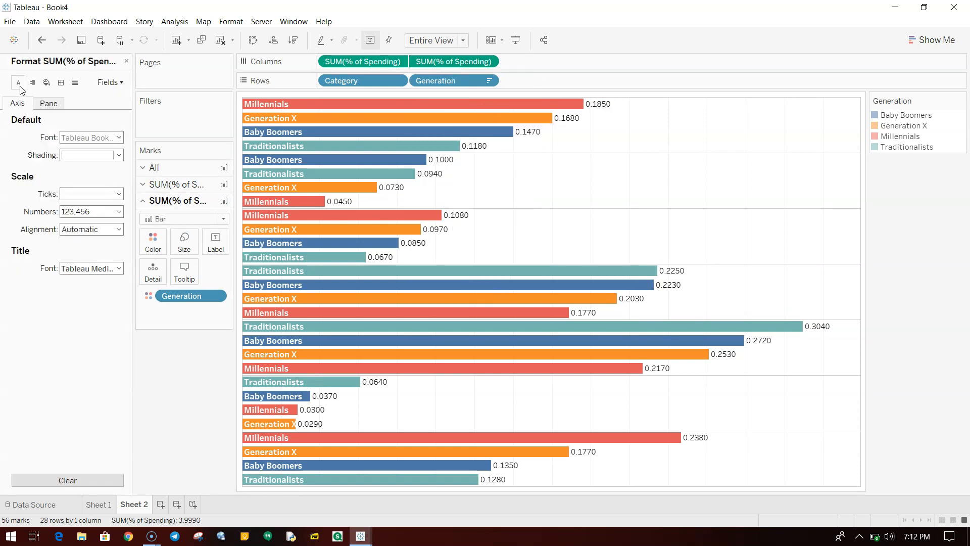
pyautogui.click(19, 85)
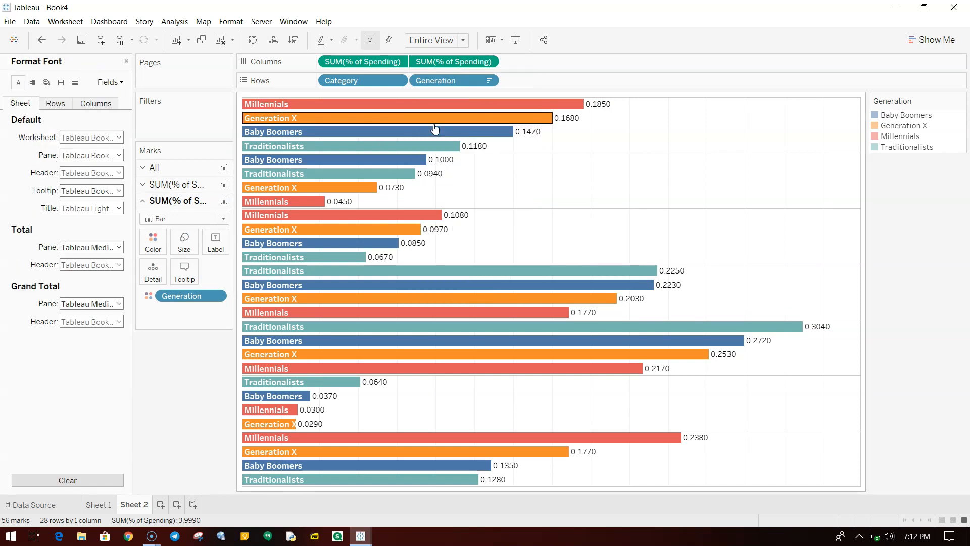
pyautogui.click(121, 86)
pyautogui.click(130, 118)
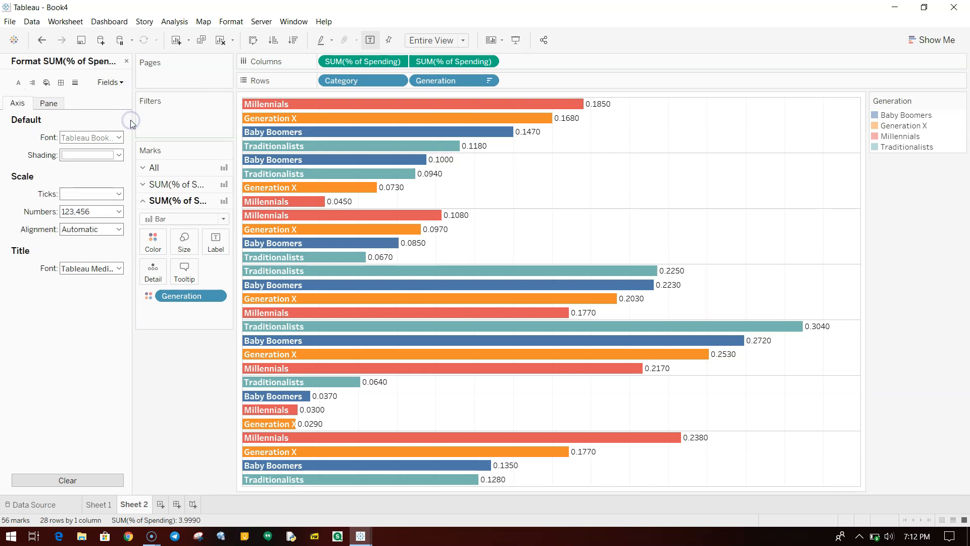
pyautogui.click(97, 212)
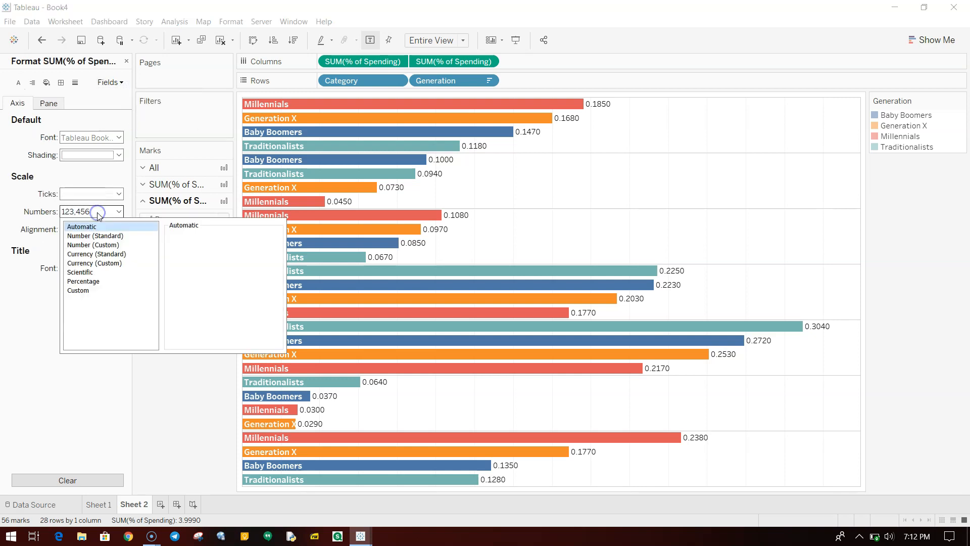
pyautogui.click(101, 281)
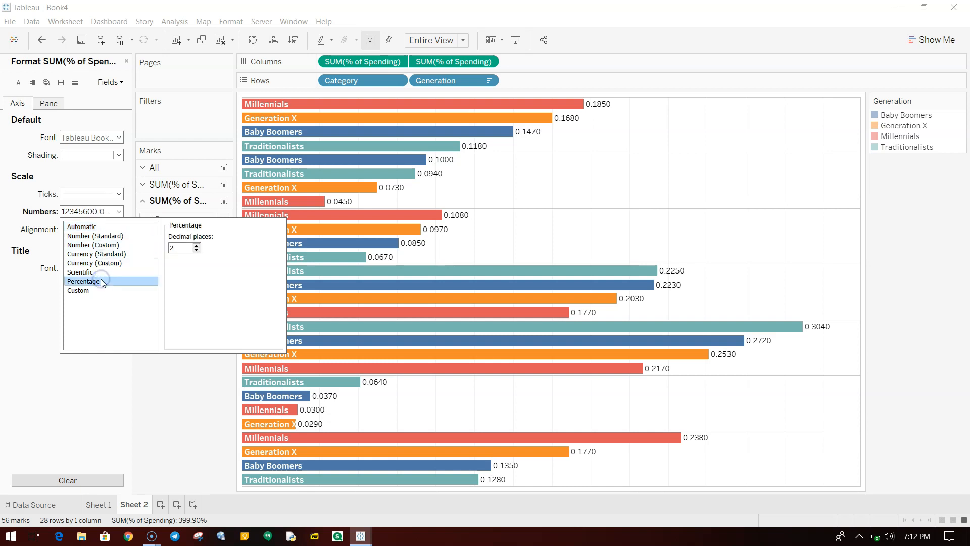
pyautogui.click(196, 250)
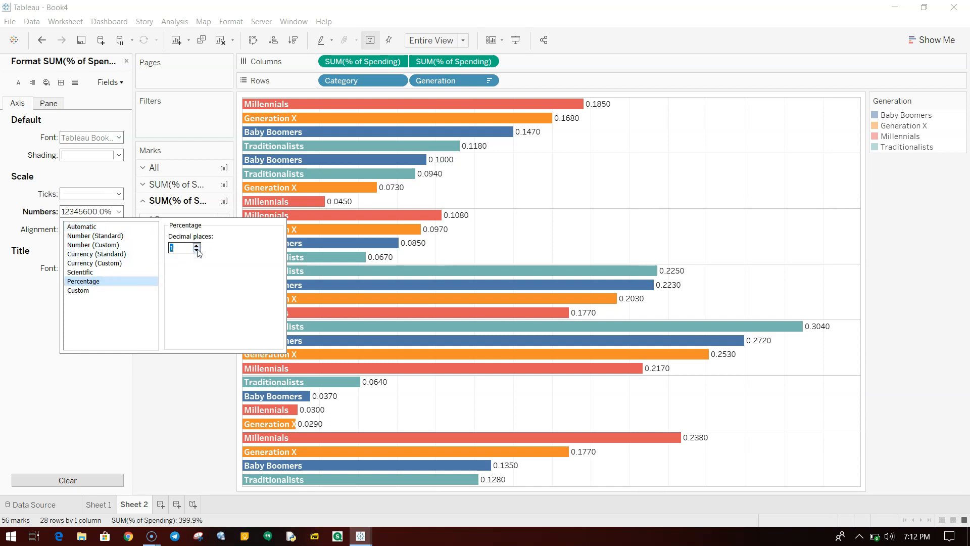
pyautogui.click(171, 384)
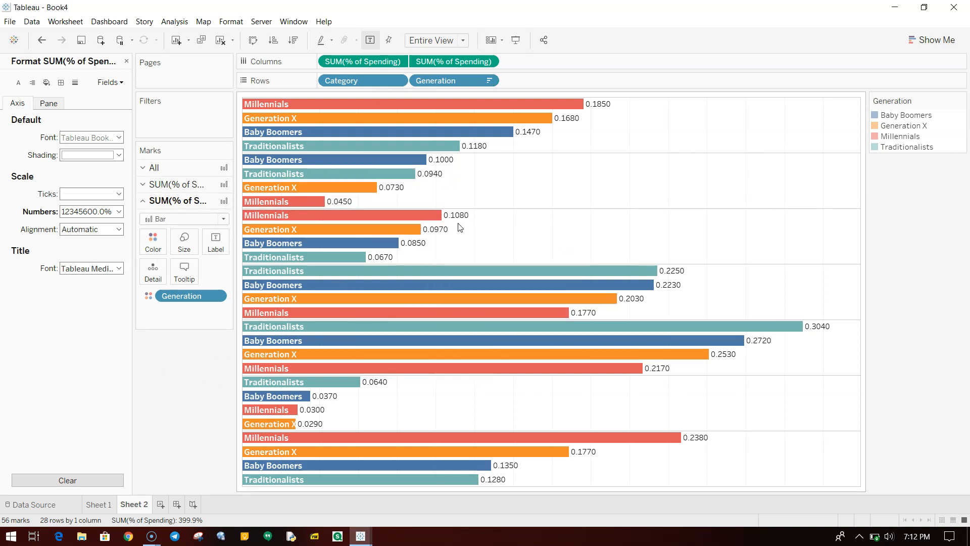
pyautogui.rightClick(600, 106)
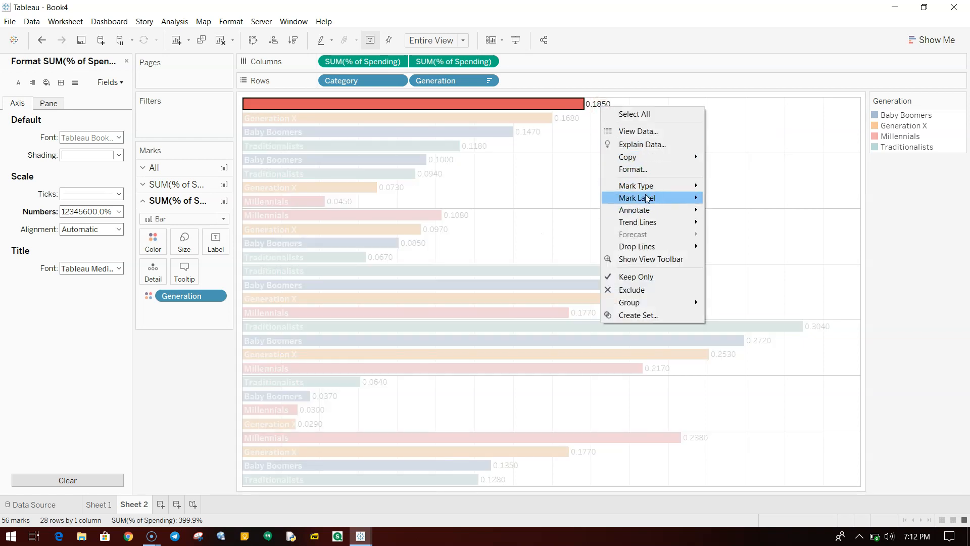
pyautogui.click(650, 169)
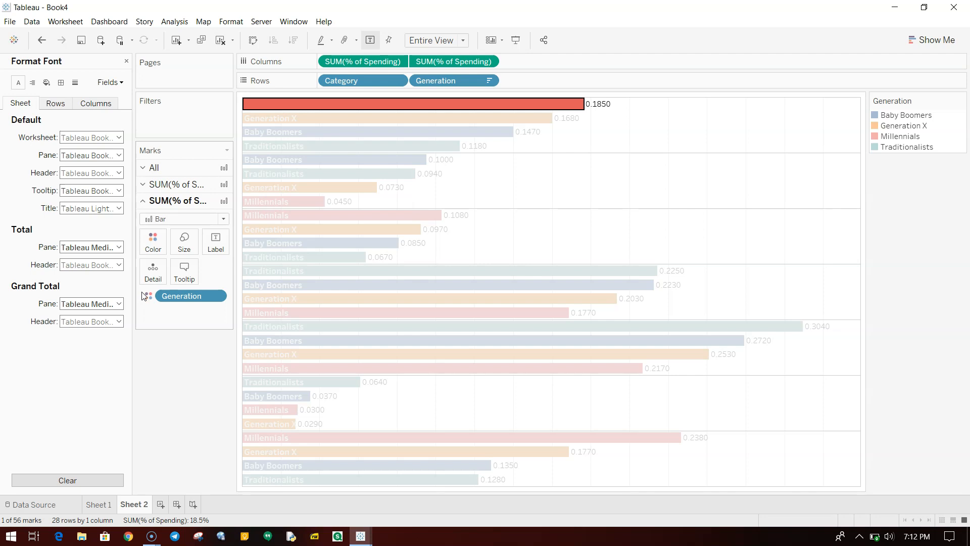
pyautogui.click(606, 155)
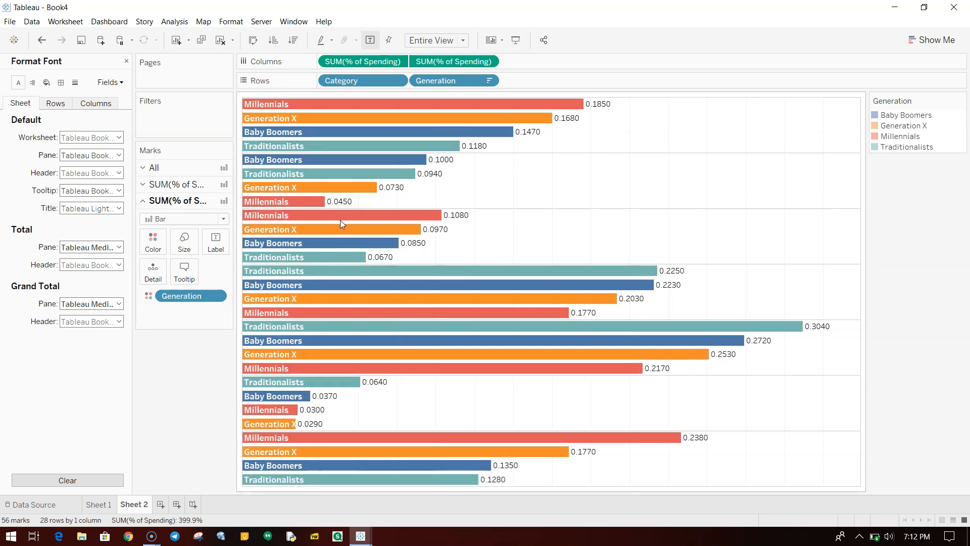
# - Try resetting the % of Spending axis number format to Automatic and reapplying Percentage with 1 decimal place
pyautogui.click(487, 62)
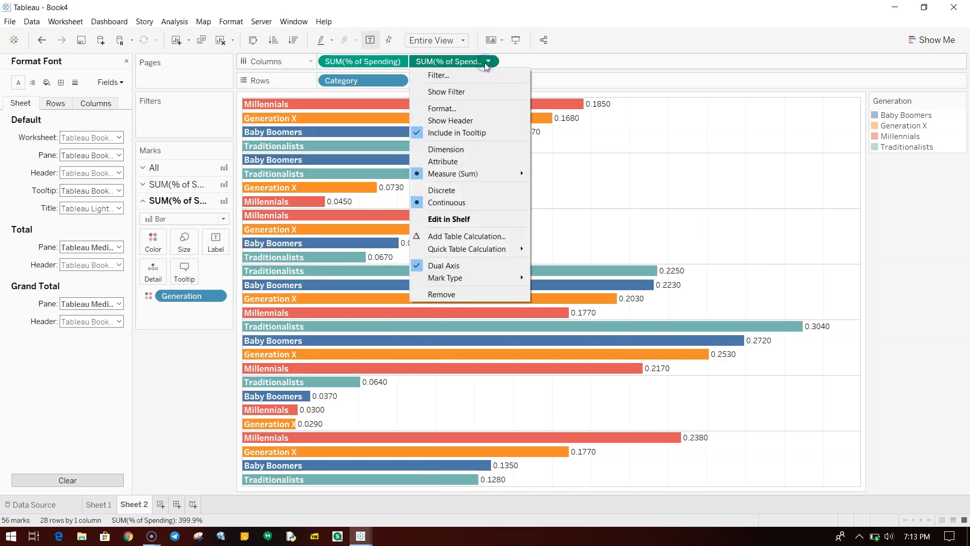
pyautogui.click(489, 111)
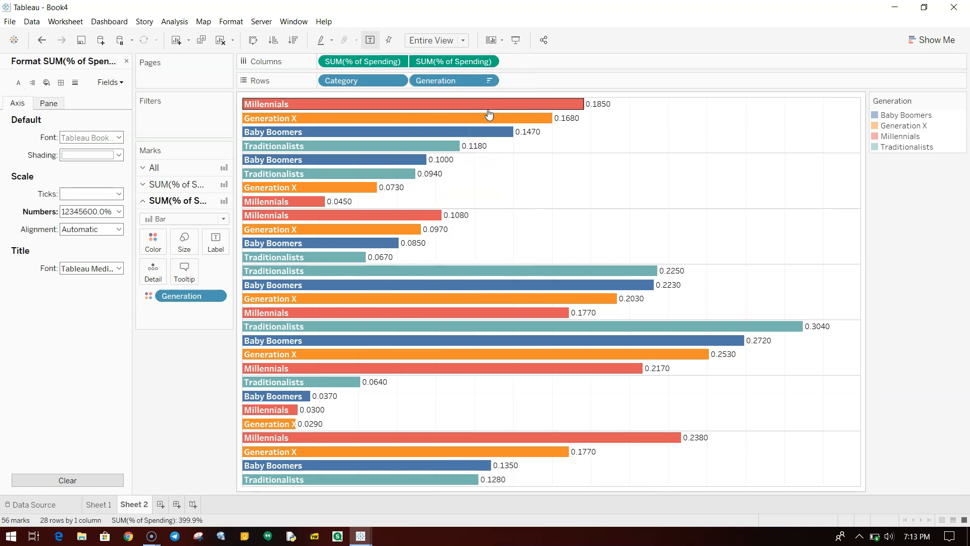
pyautogui.click(190, 184)
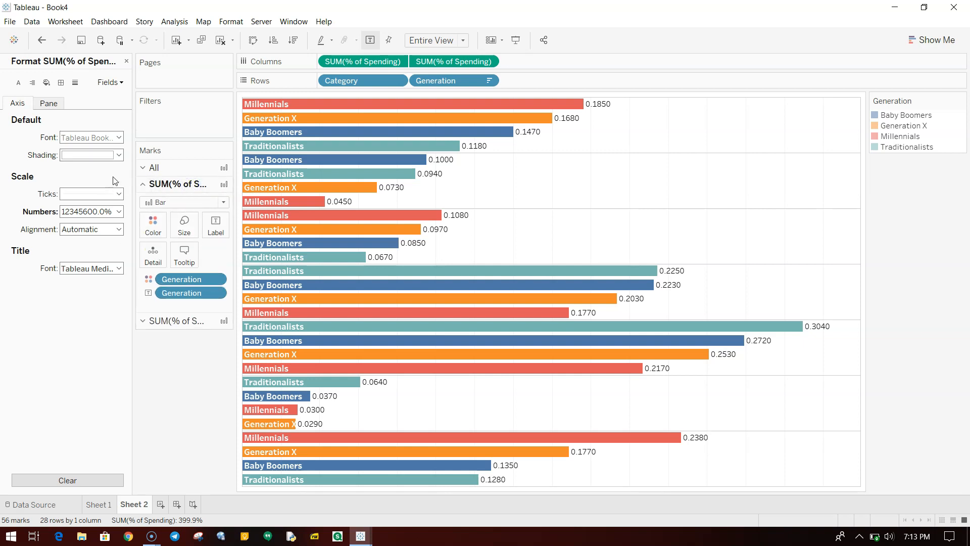
pyautogui.click(119, 211)
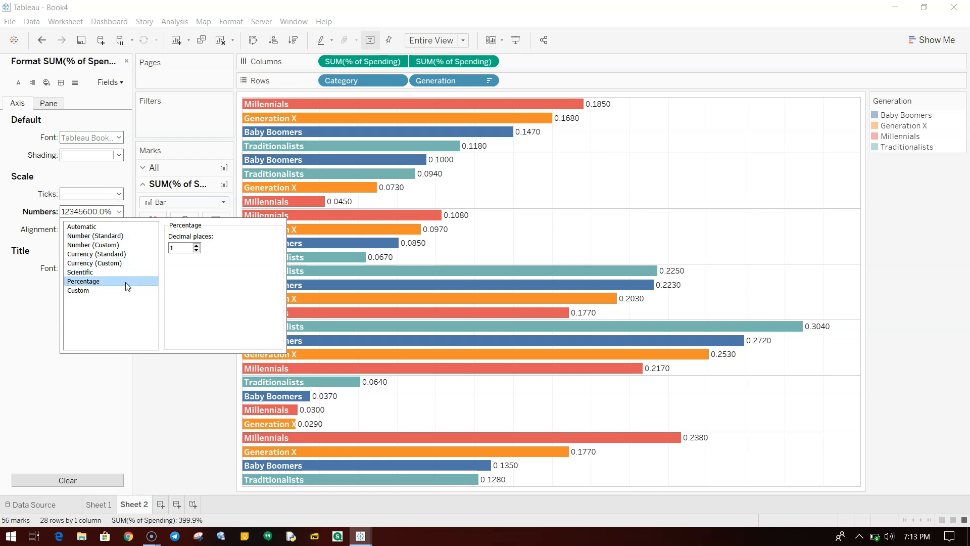
pyautogui.click(124, 227)
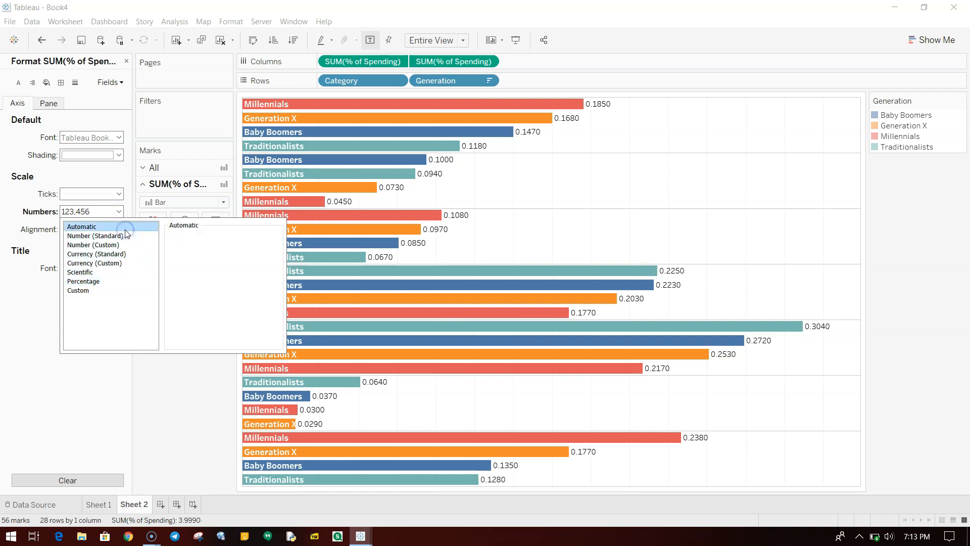
pyautogui.click(125, 282)
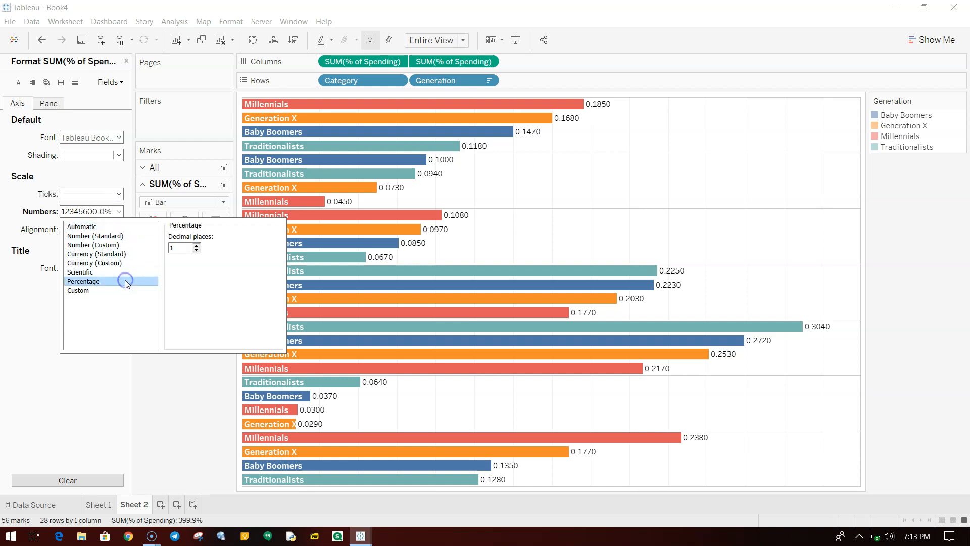
pyautogui.click(196, 245)
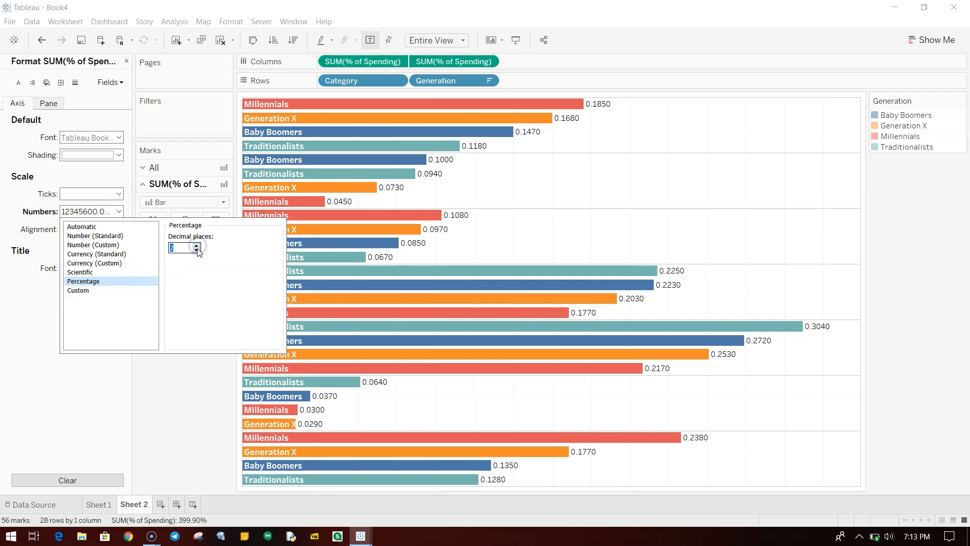
pyautogui.click(201, 372)
# - Set the default pane number format of the % of Spending measure to Percentage with 2 decimal places
pyautogui.click(400, 59)
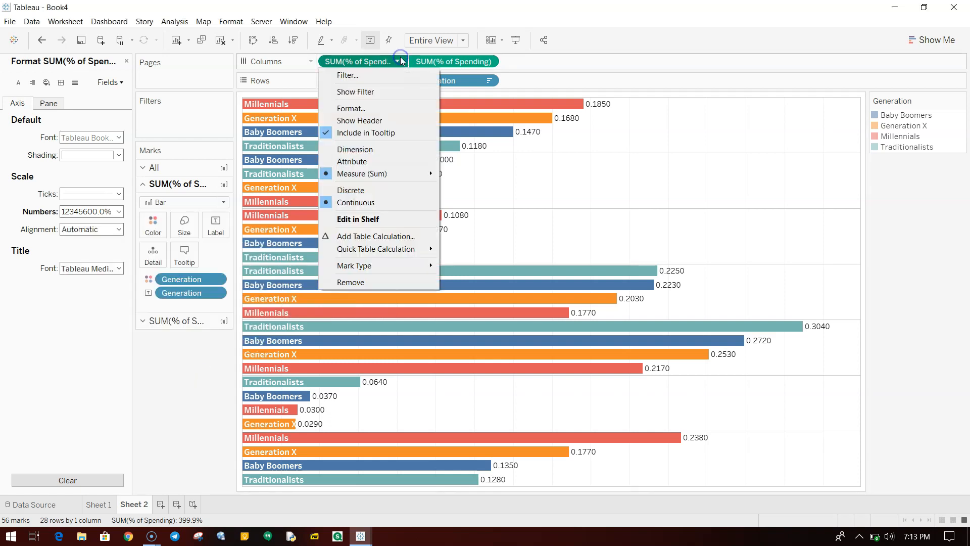
pyautogui.click(398, 110)
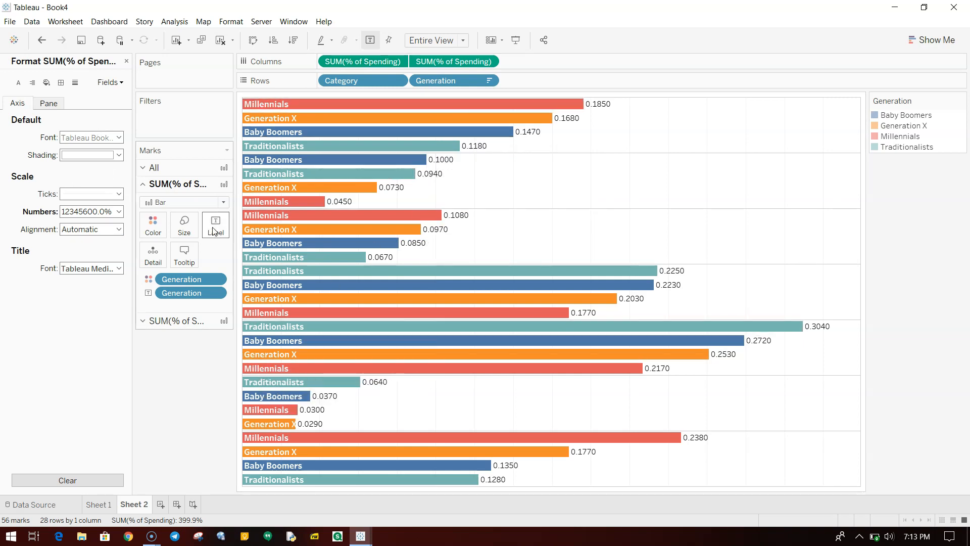
pyautogui.click(196, 320)
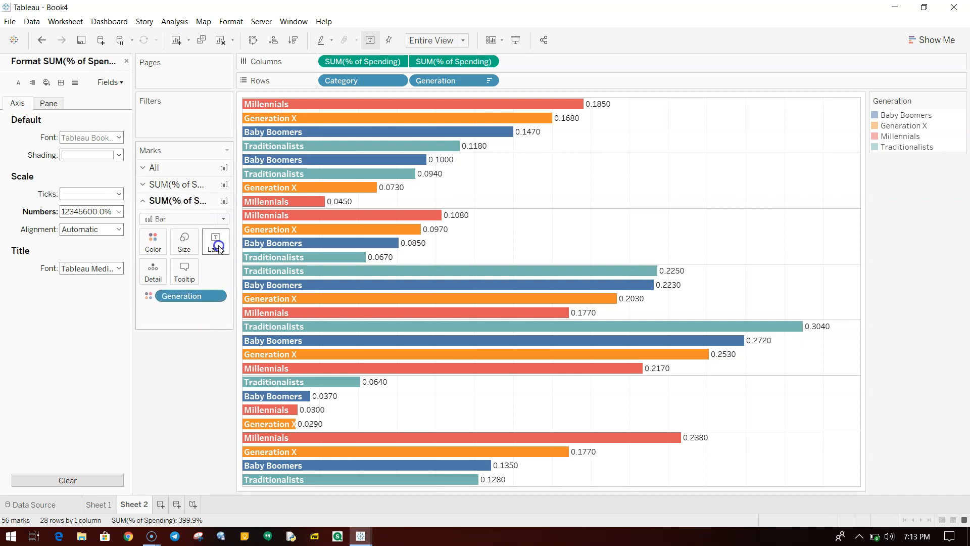
pyautogui.click(216, 245)
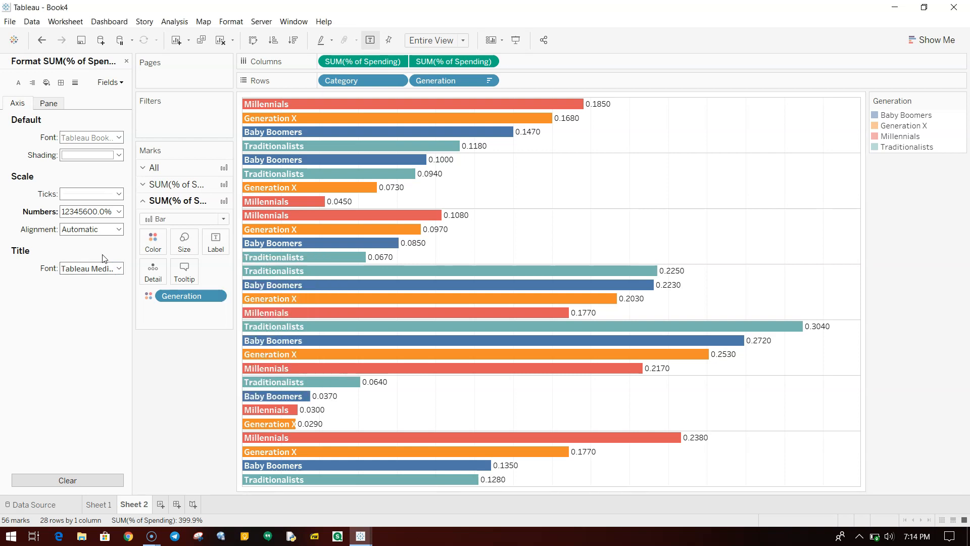
pyautogui.click(48, 105)
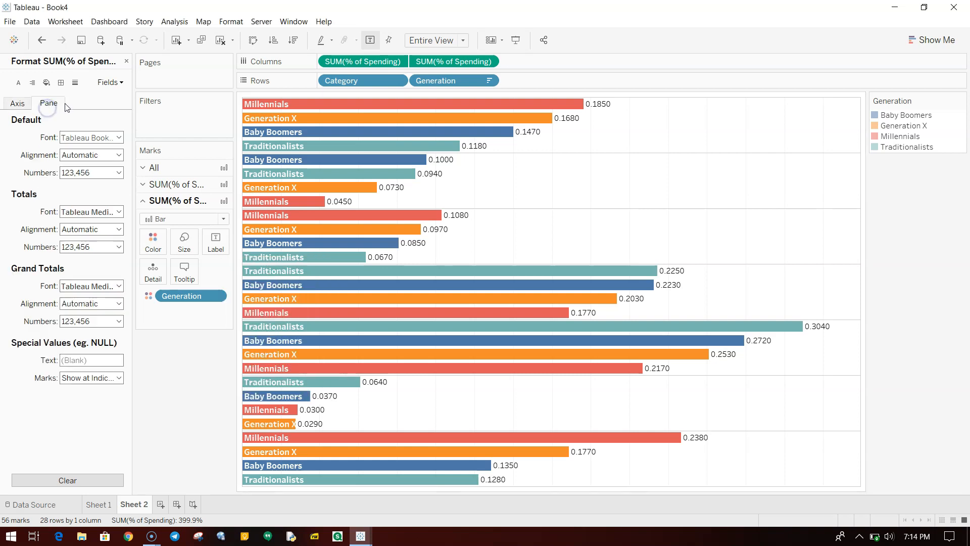
pyautogui.click(95, 173)
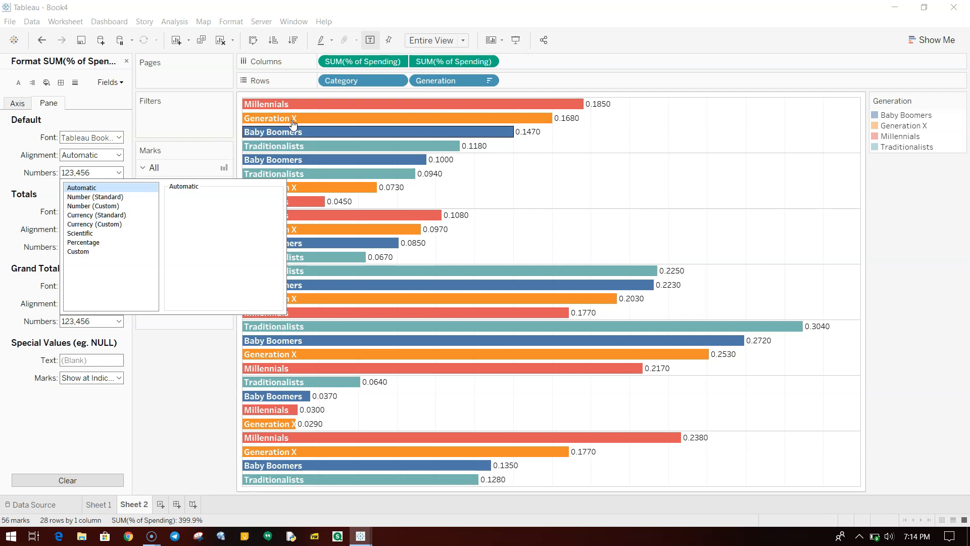
pyautogui.click(129, 242)
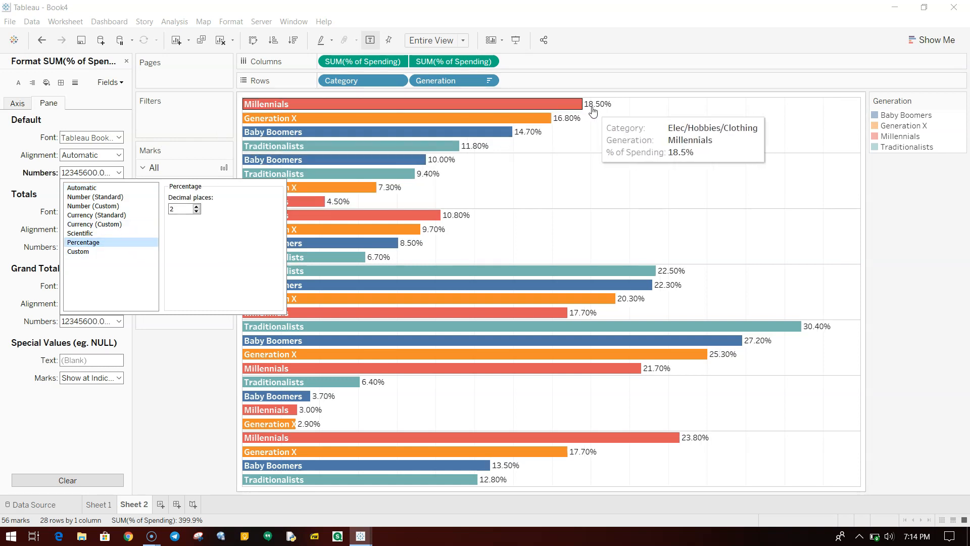
# - Reduce the default pane number format of the % of Spending measure to Percentage with 1 decimal place
pyautogui.click(196, 211)
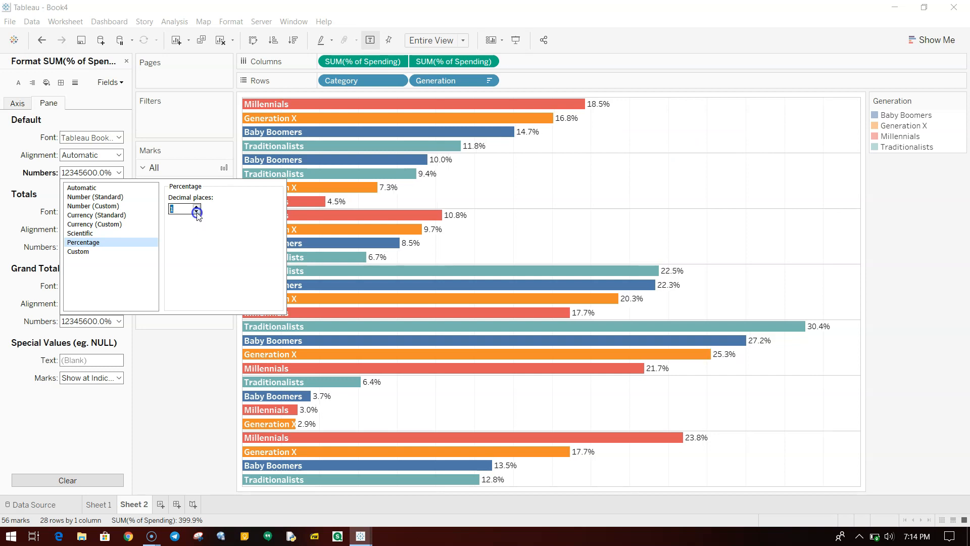
pyautogui.click(202, 412)
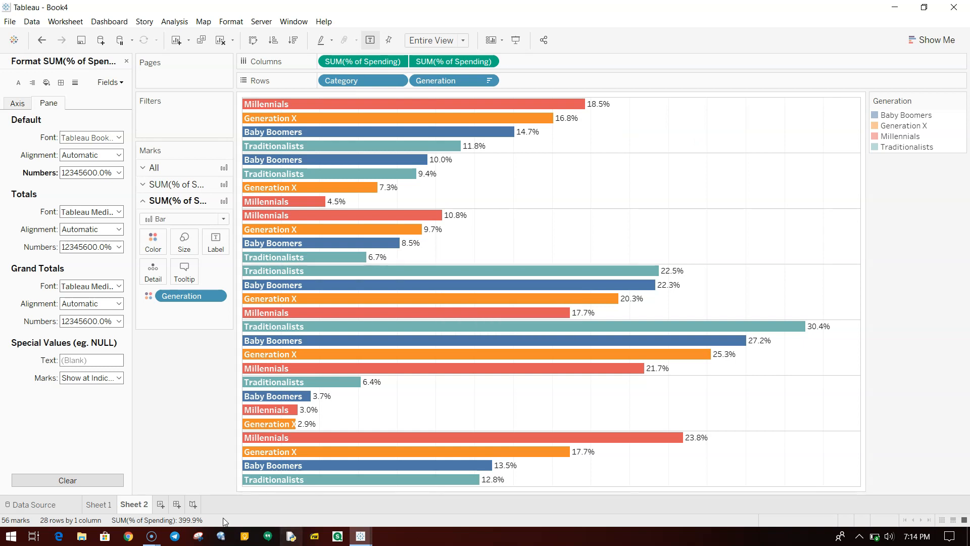
# - Create a new dashboard with Sheet 1 at the top and Sheet 2 directly below it
pyautogui.click(176, 504)
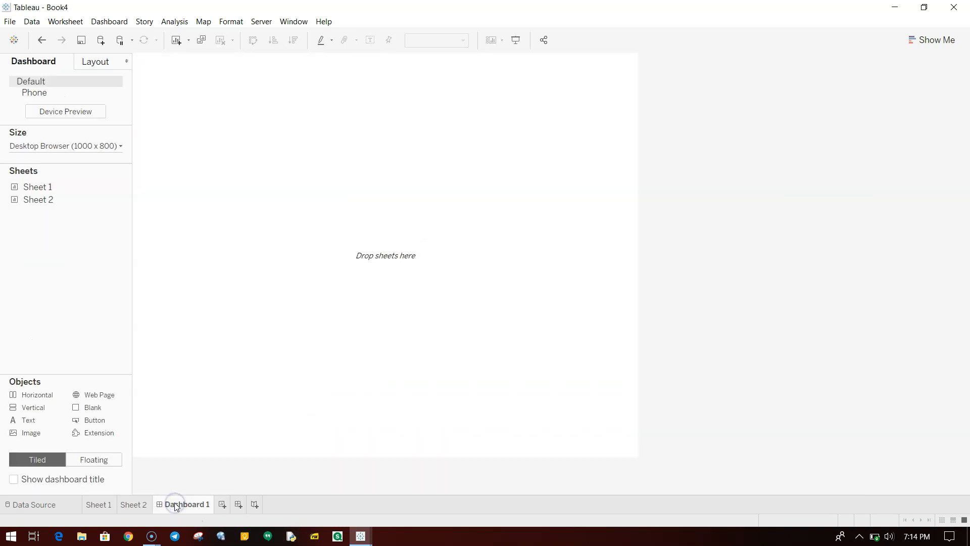
pyautogui.moveTo(73, 192)
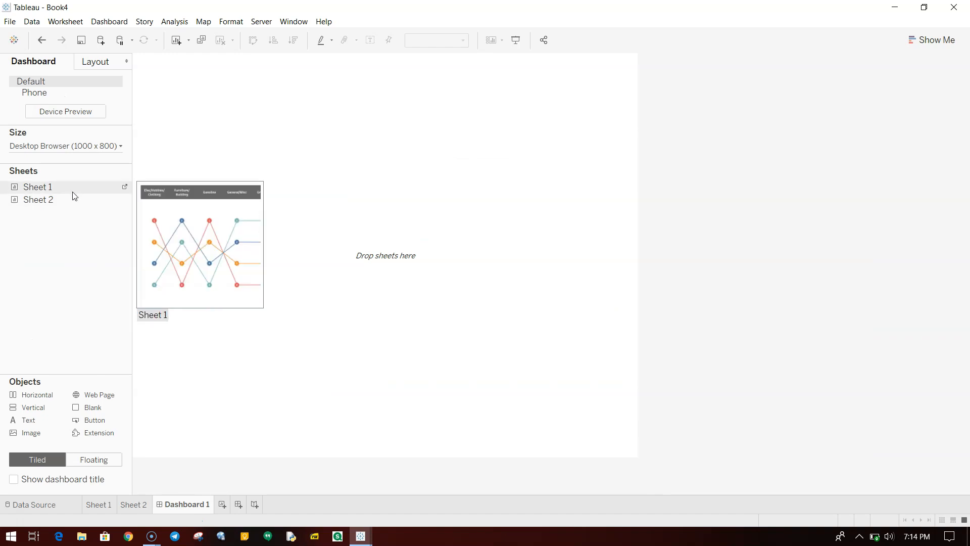
pyautogui.moveTo(73, 192); pyautogui.dragTo(313, 165)
pyautogui.moveTo(56, 202); pyautogui.dragTo(337, 433)
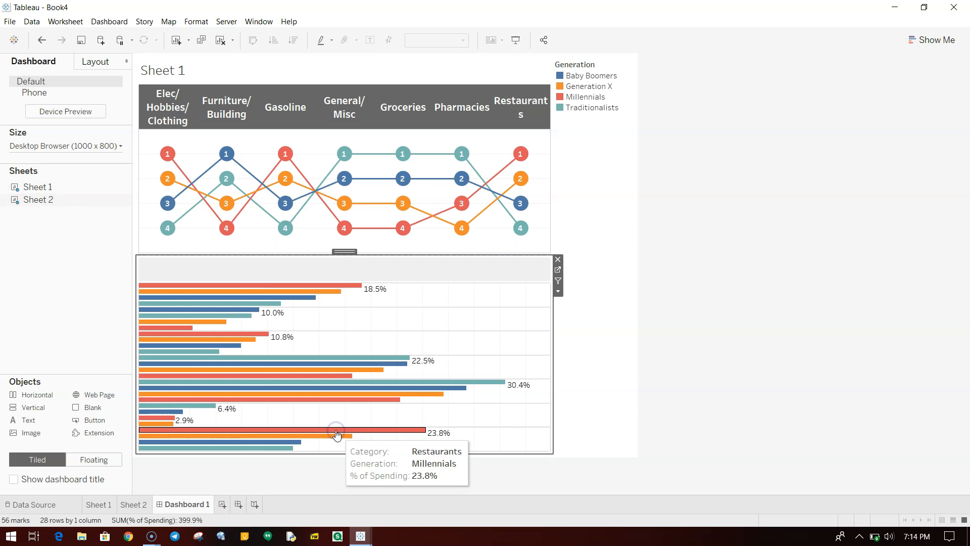
# - Remove the Generation color legend from the dashboard and hide the Sheet 2 title
pyautogui.click(613, 76)
pyautogui.click(640, 57)
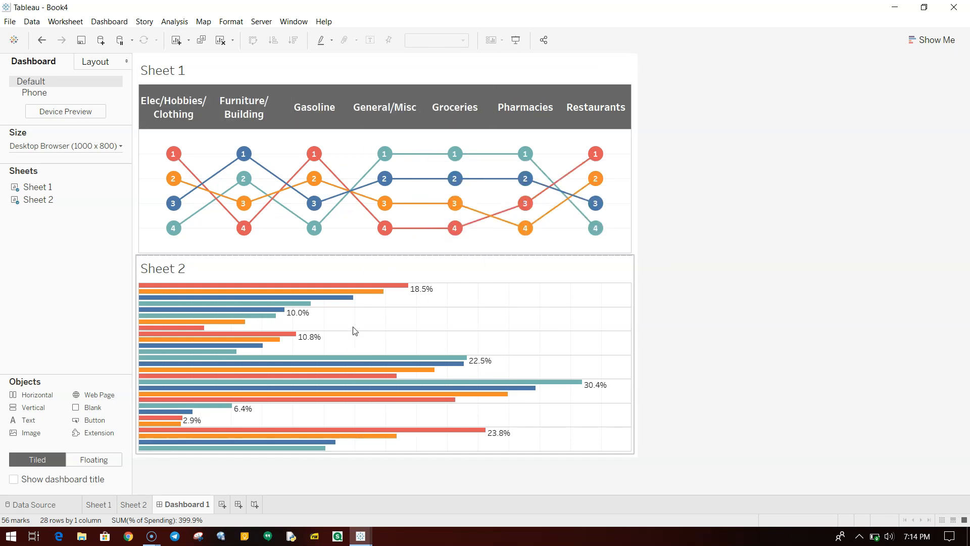
pyautogui.rightClick(183, 274)
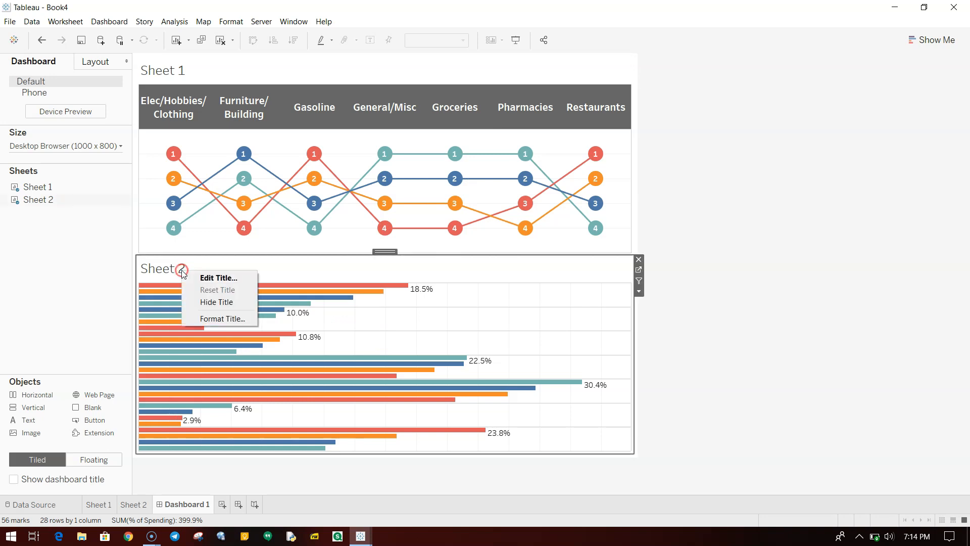
pyautogui.click(210, 302)
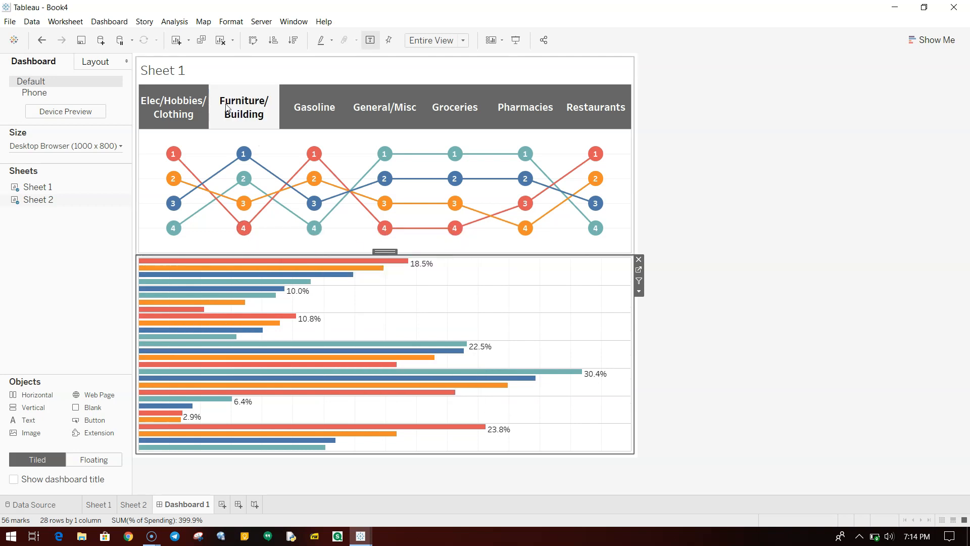
# - Add a dashboard filter action run from Menu with Sheet 1 as source, Sheet 2 as target, and Exclude all values on clearing
pyautogui.click(116, 22)
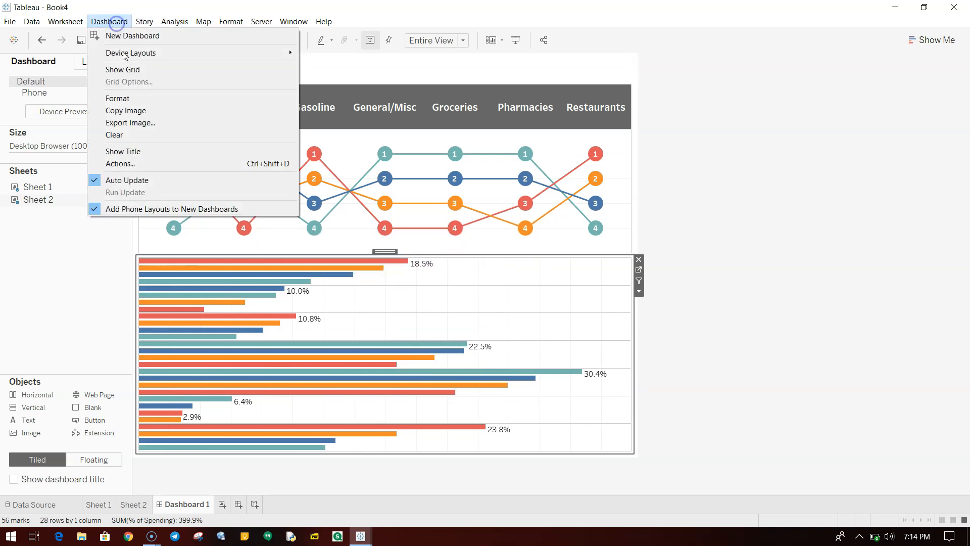
pyautogui.click(147, 164)
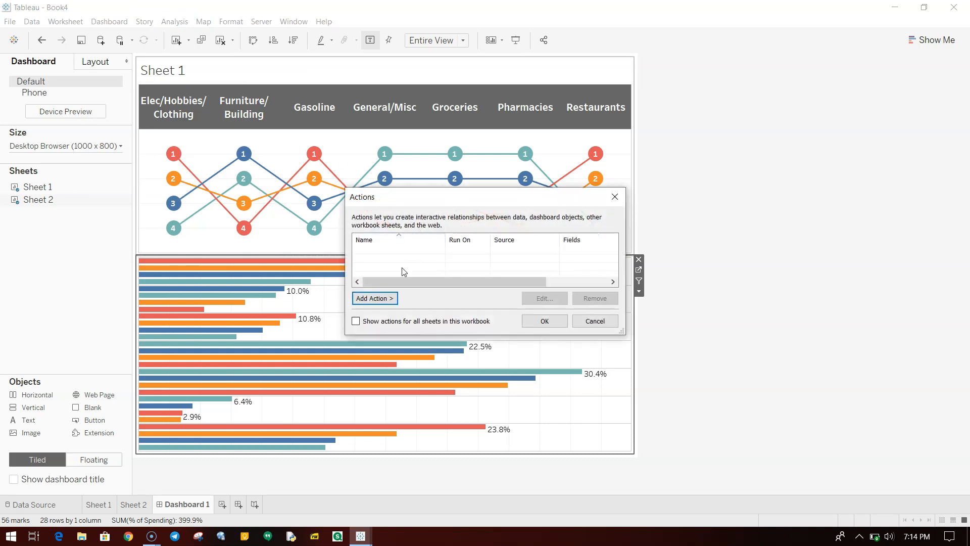
pyautogui.click(378, 298)
pyautogui.click(430, 301)
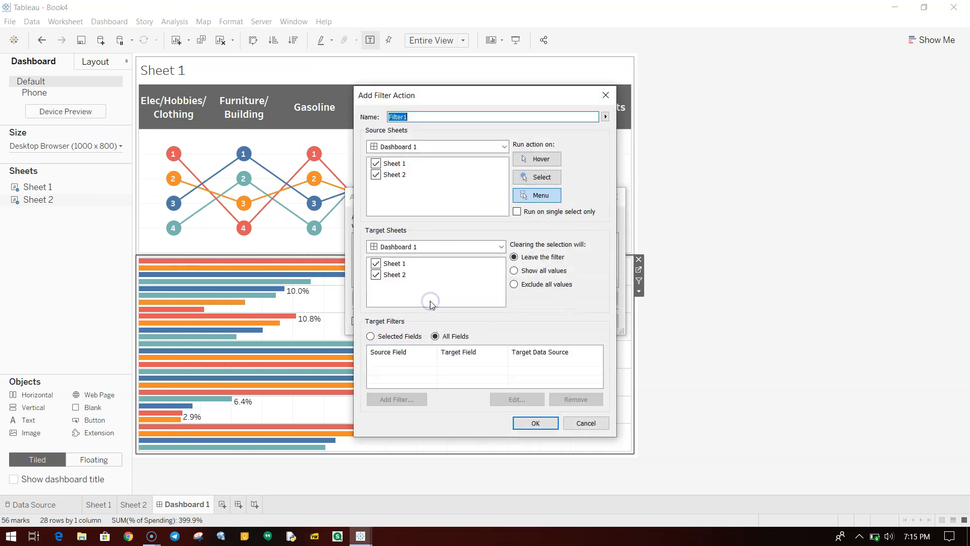
pyautogui.click(376, 176)
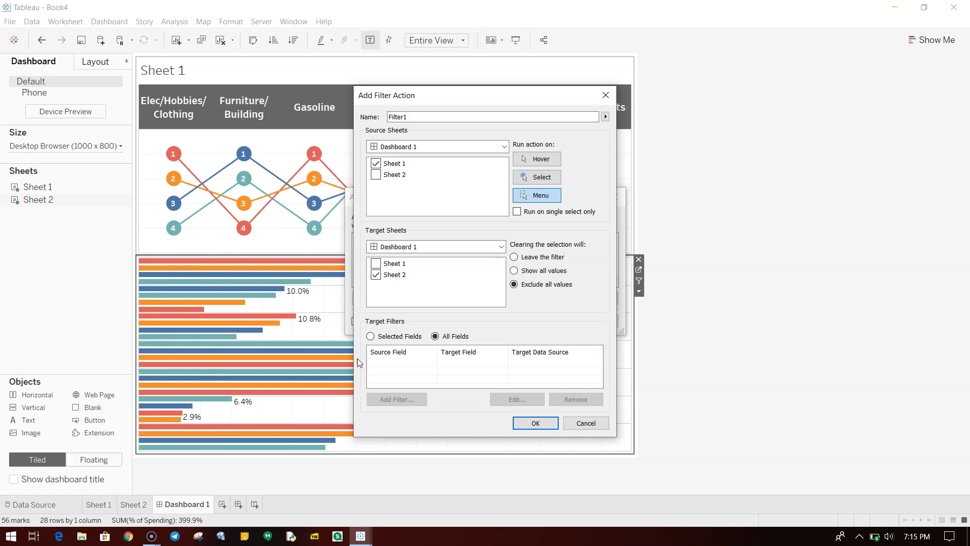
pyautogui.click(536, 423)
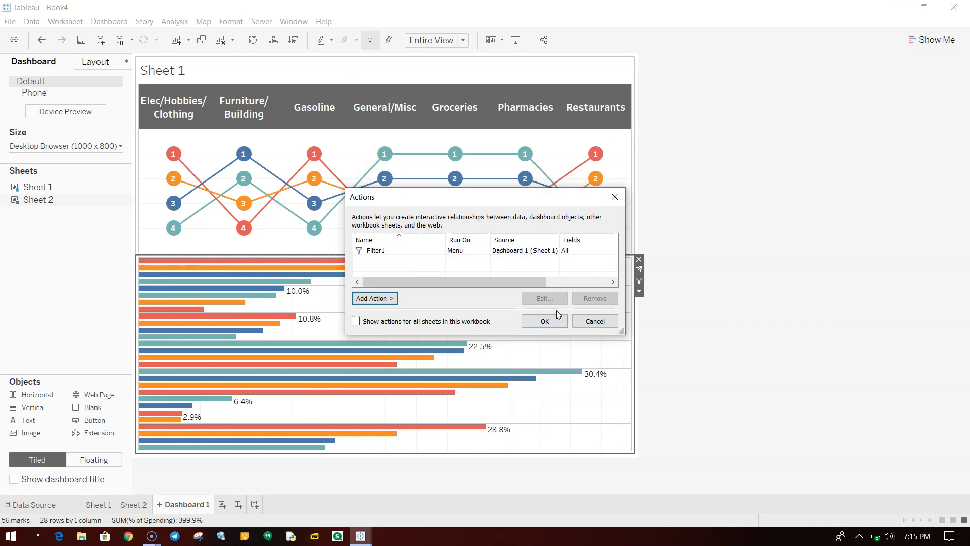
pyautogui.click(545, 320)
# - Test the menu filter action by selecting the Elec/Hobbies/Clothing and Furniture/Building headers, then clear the selection
pyautogui.click(188, 114)
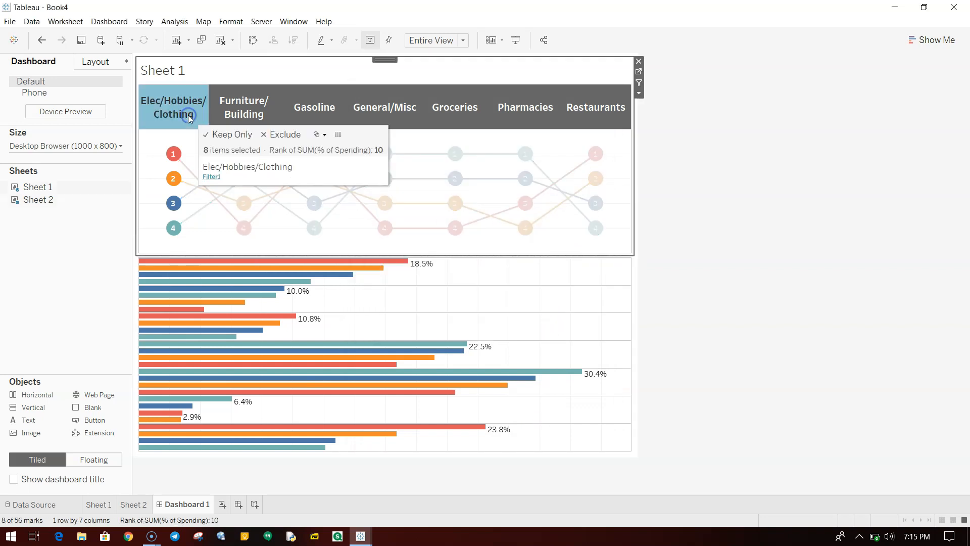
pyautogui.click(237, 114)
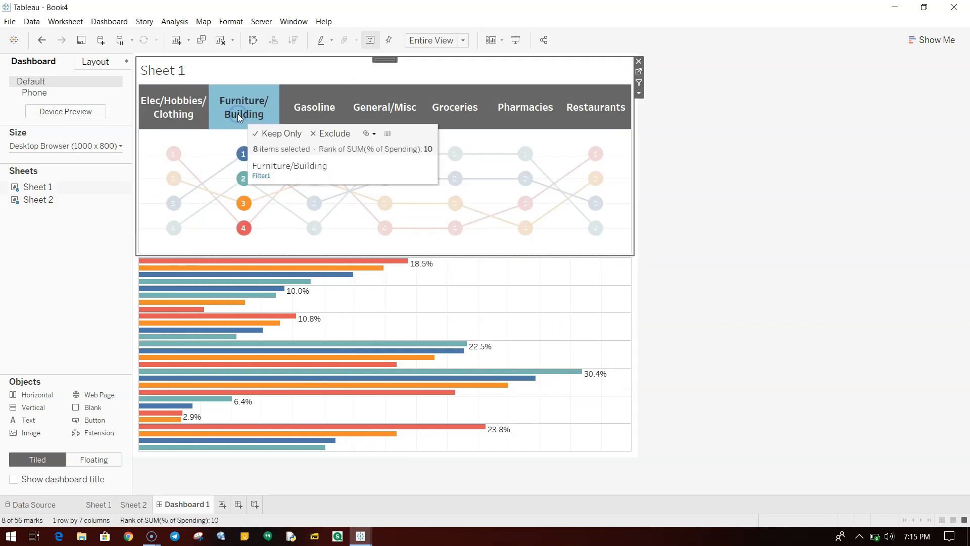
pyautogui.click(194, 118)
pyautogui.click(192, 117)
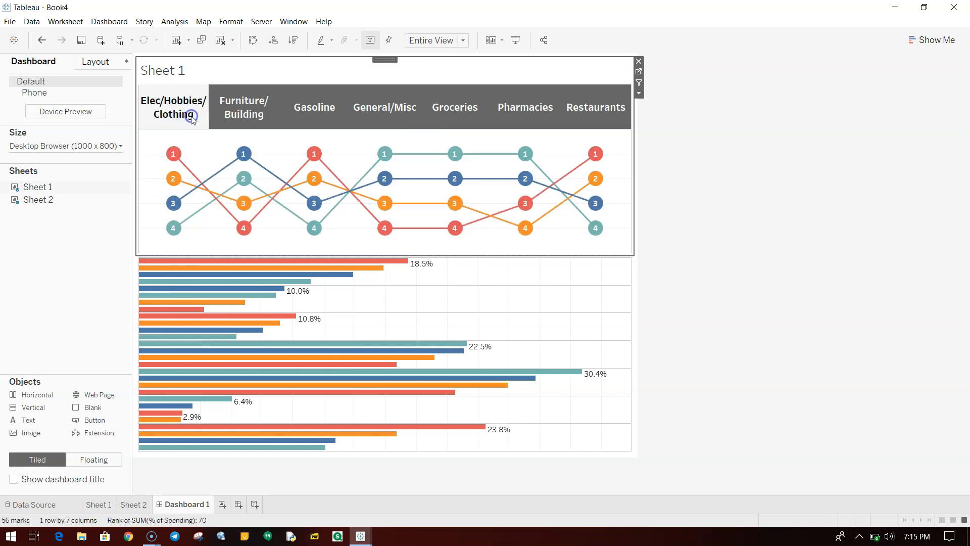
pyautogui.click(458, 308)
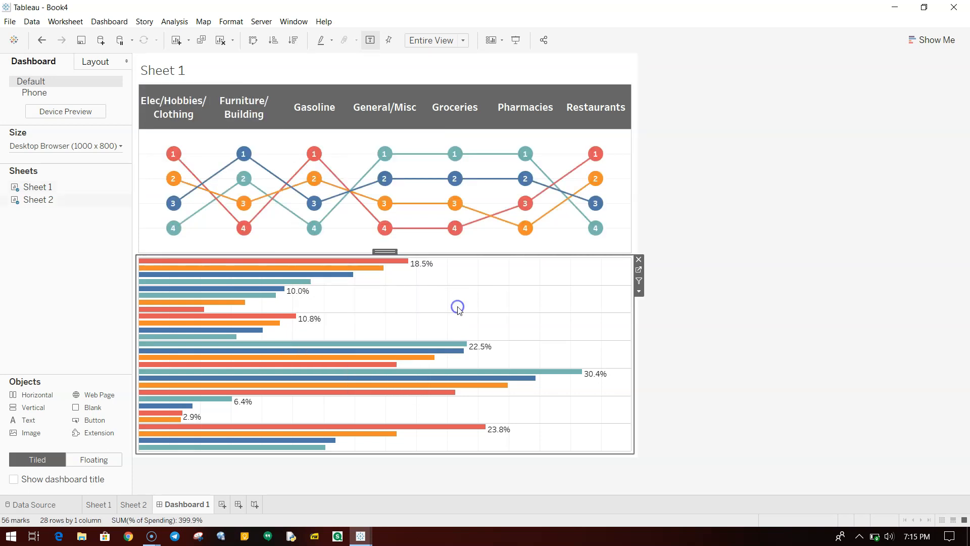
# - Edit the Filter1 dashboard action to run on Select
pyautogui.click(112, 22)
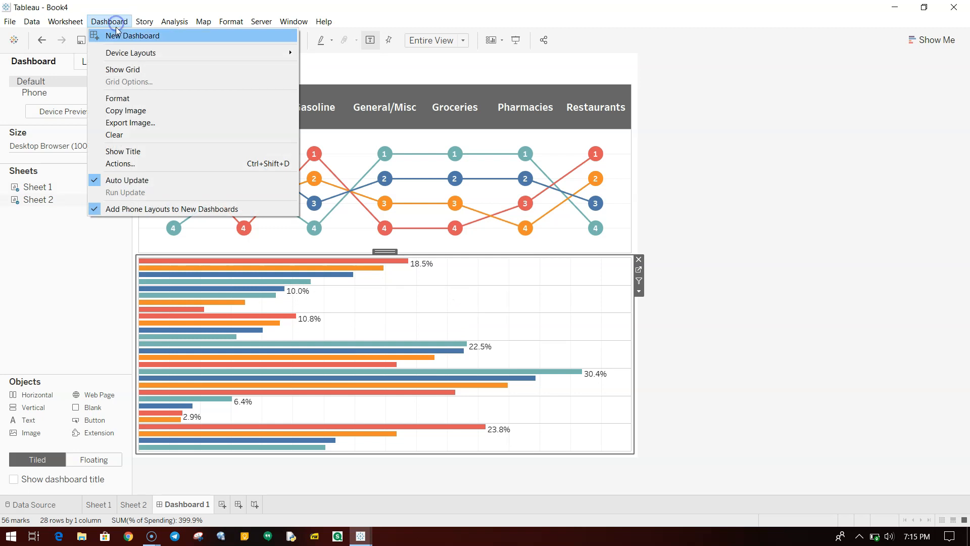
pyautogui.click(168, 163)
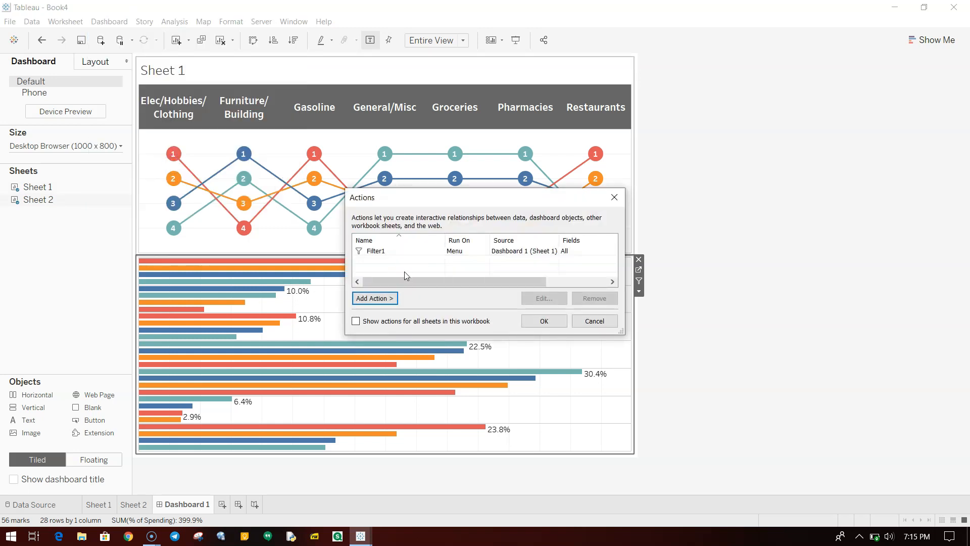
pyautogui.click(407, 253)
pyautogui.click(544, 299)
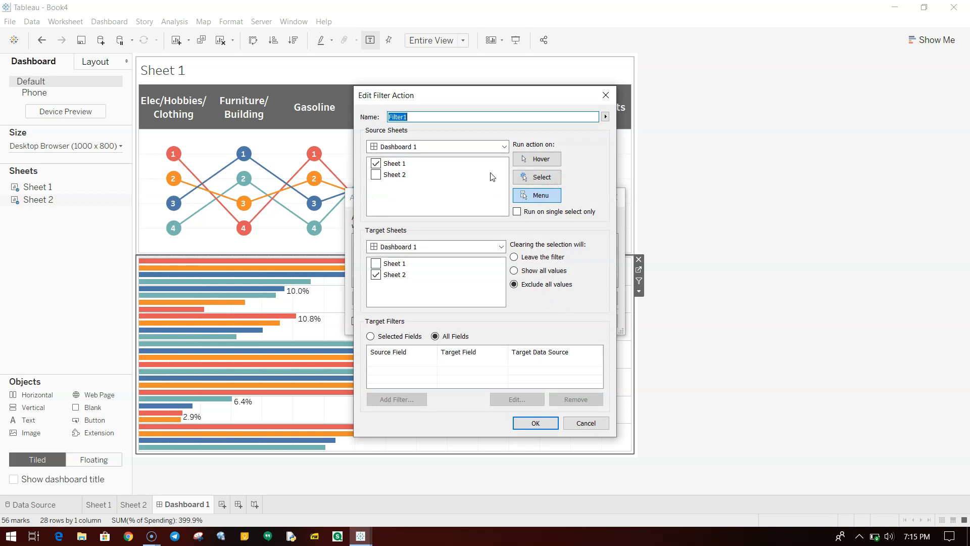
pyautogui.click(543, 179)
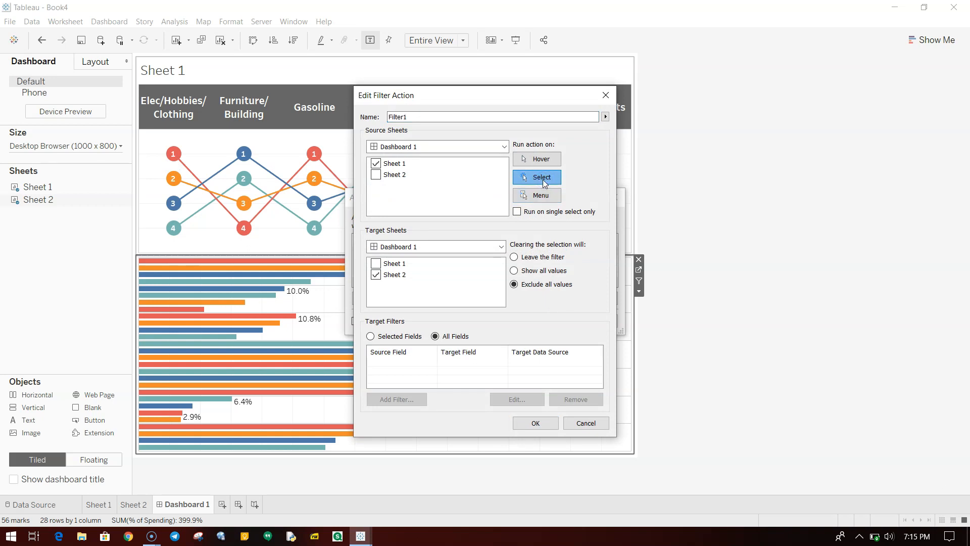
pyautogui.click(533, 425)
pyautogui.click(546, 320)
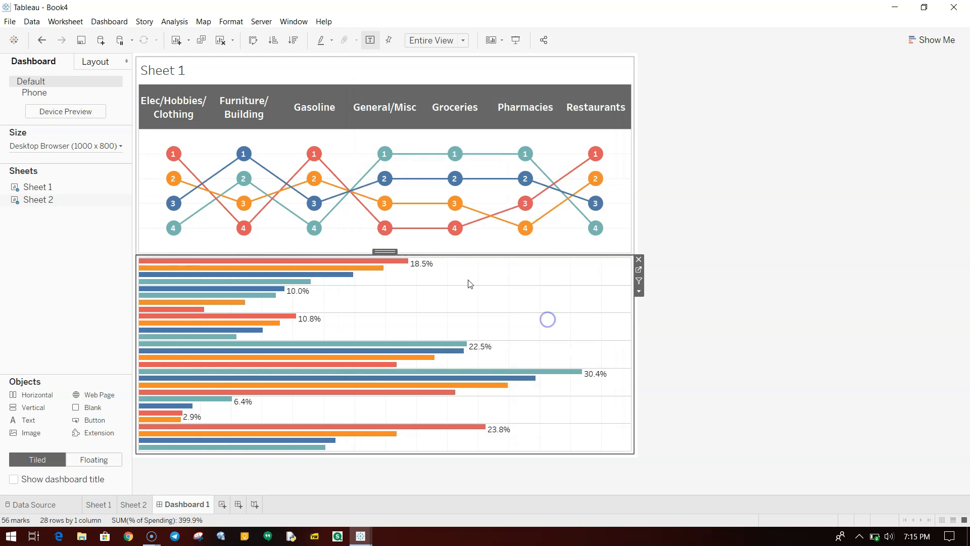
# - Test the filter action by selecting the Gasoline and General/Misc headers, then clear the selection
pyautogui.click(323, 119)
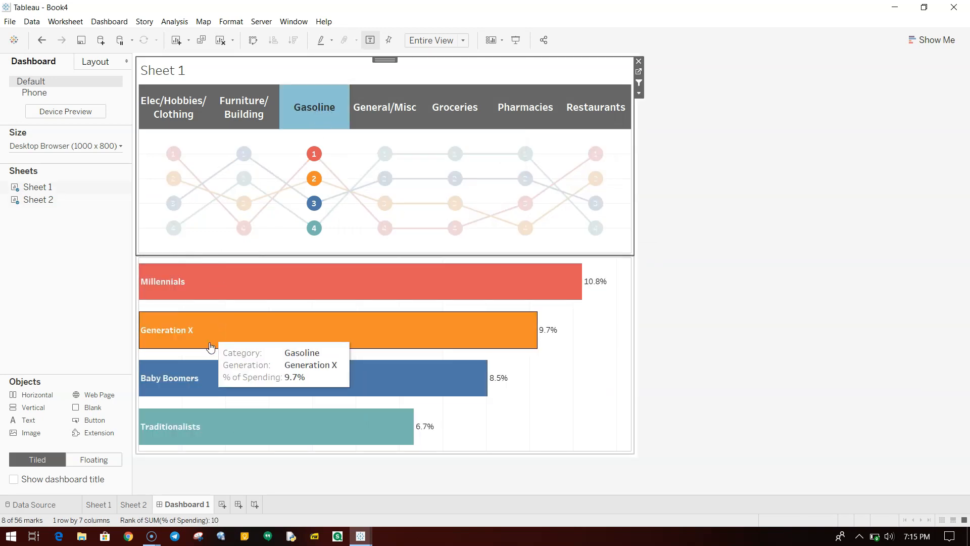
pyautogui.click(383, 116)
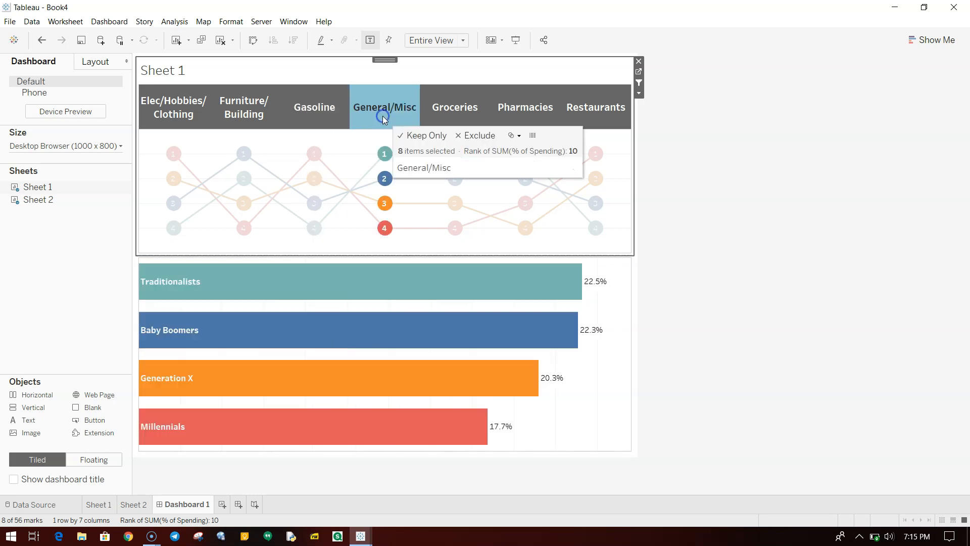
pyautogui.click(386, 115)
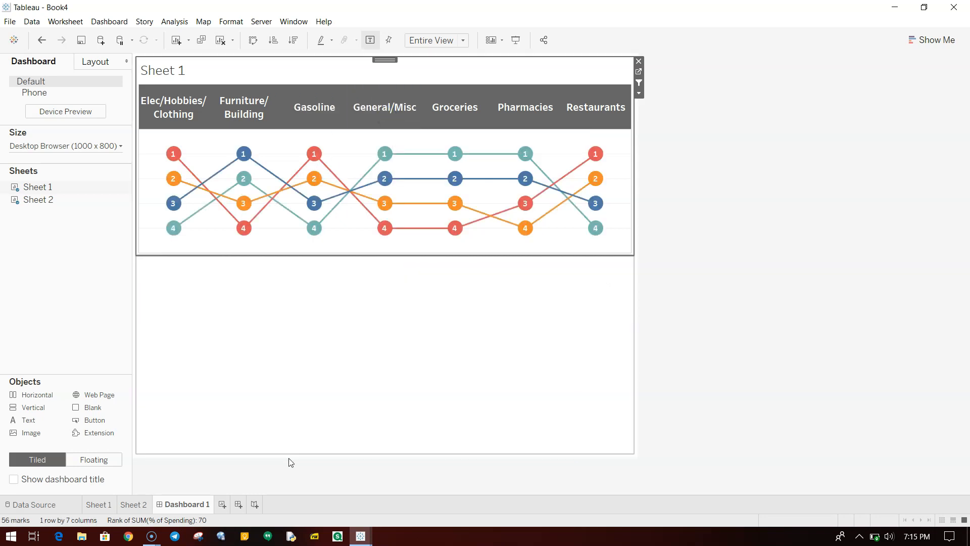
# - Switch to the Decoded Dashboard workbook and examine Dashboard 1 with General/Misc and Groceries selected
pyautogui.hotkey('alt', 'Tab')
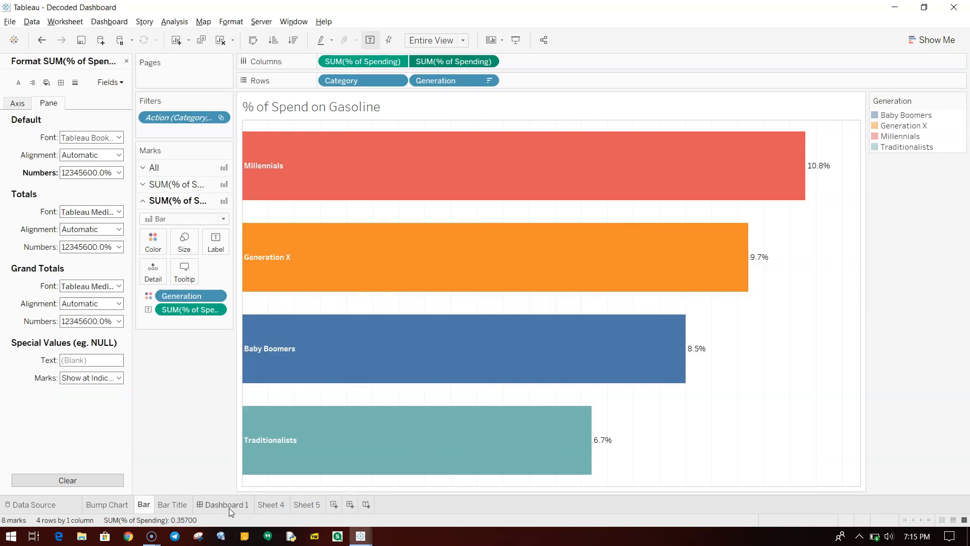
pyautogui.click(227, 505)
pyautogui.click(375, 130)
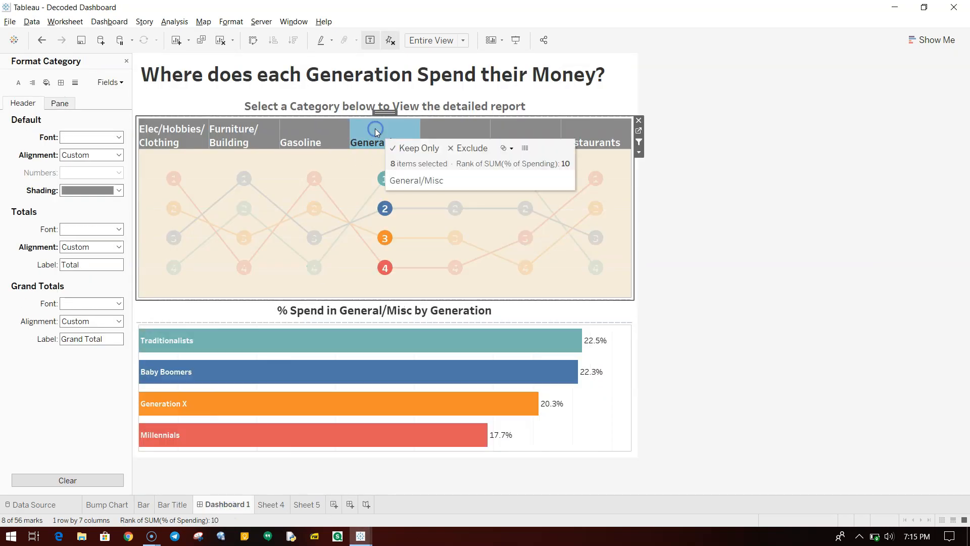
pyautogui.click(454, 129)
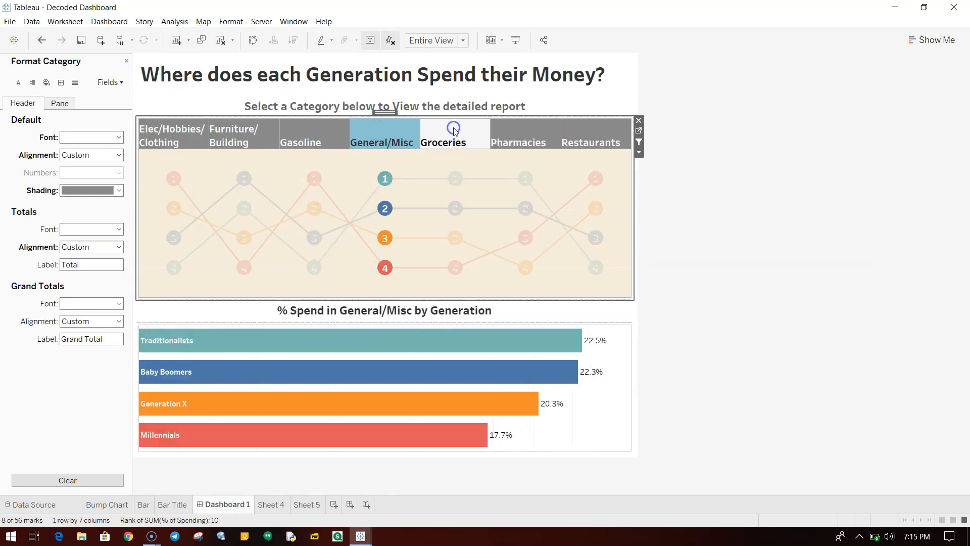
pyautogui.click(737, 283)
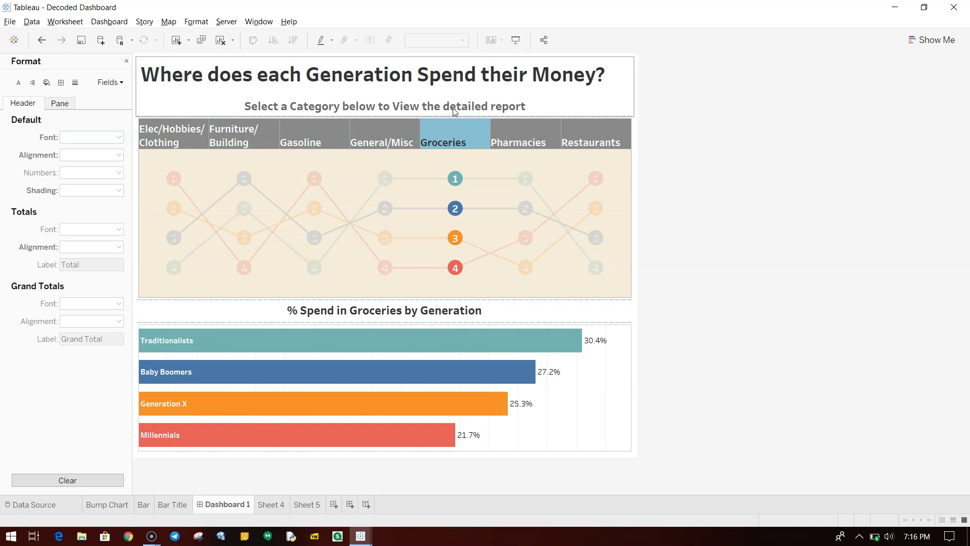
# - Return to the Book4 workbook and hide the Sheet 1 title on the dashboard
pyautogui.hotkey('alt', 'Tab')
pyautogui.click(768, 255)
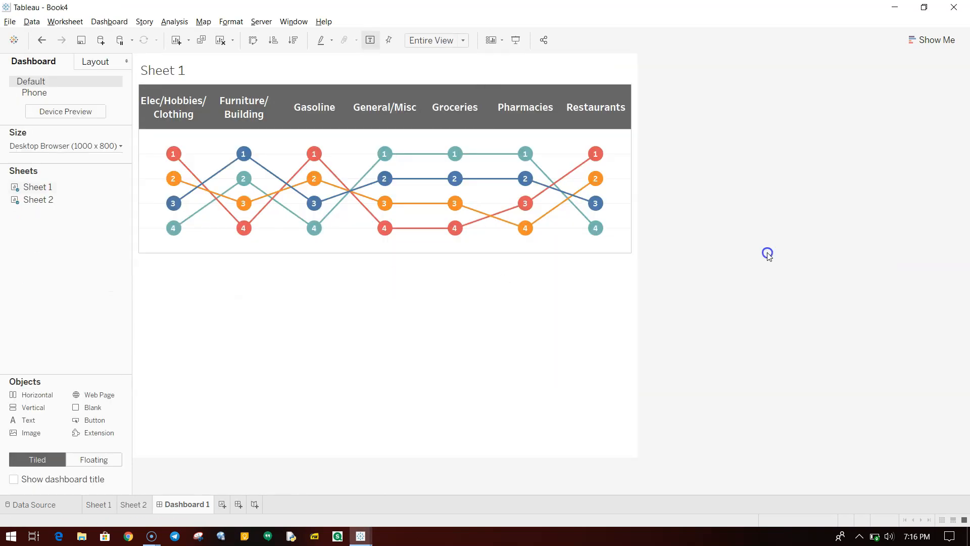
pyautogui.rightClick(176, 72)
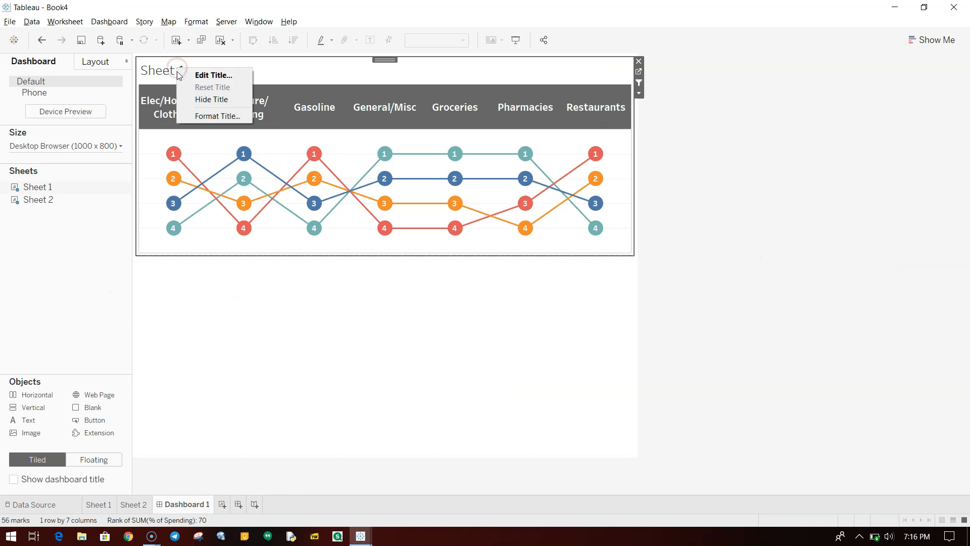
pyautogui.click(207, 102)
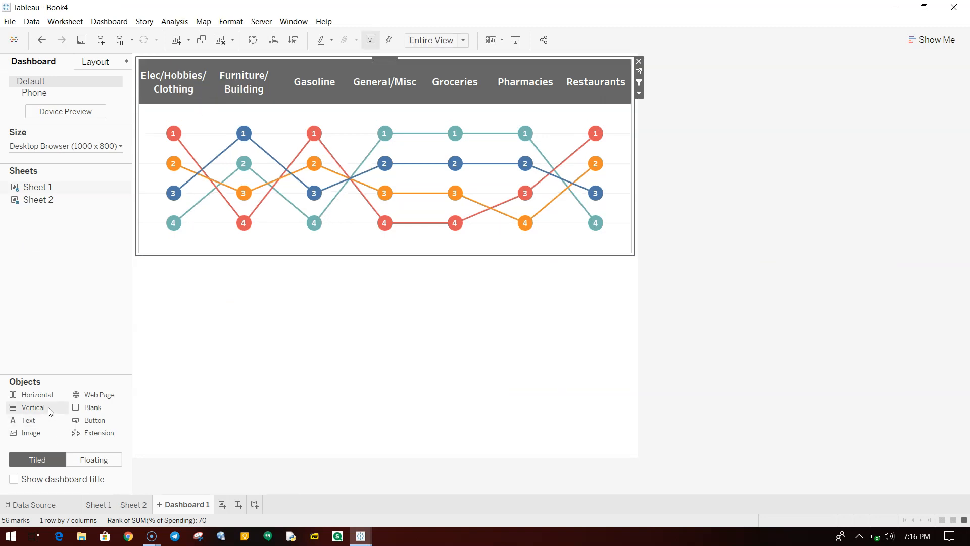
# - Add a text object above the bump chart with heading "Where does each Generation spend their money?" in Tableau Bold 16 and line "Click the cateogries below to view the detailed bar chart."
pyautogui.moveTo(33, 395); pyautogui.dragTo(342, 105)
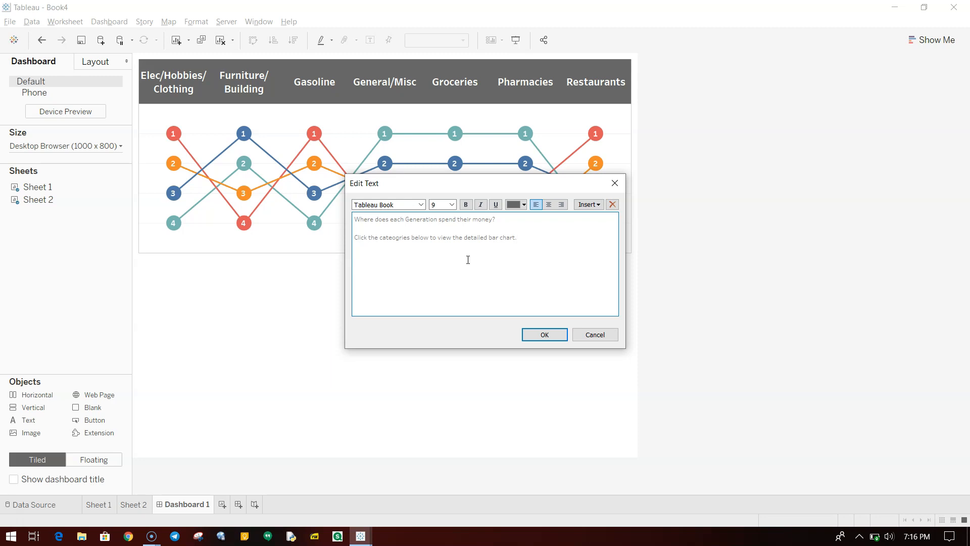
pyautogui.hotkey('shift', 'Home')
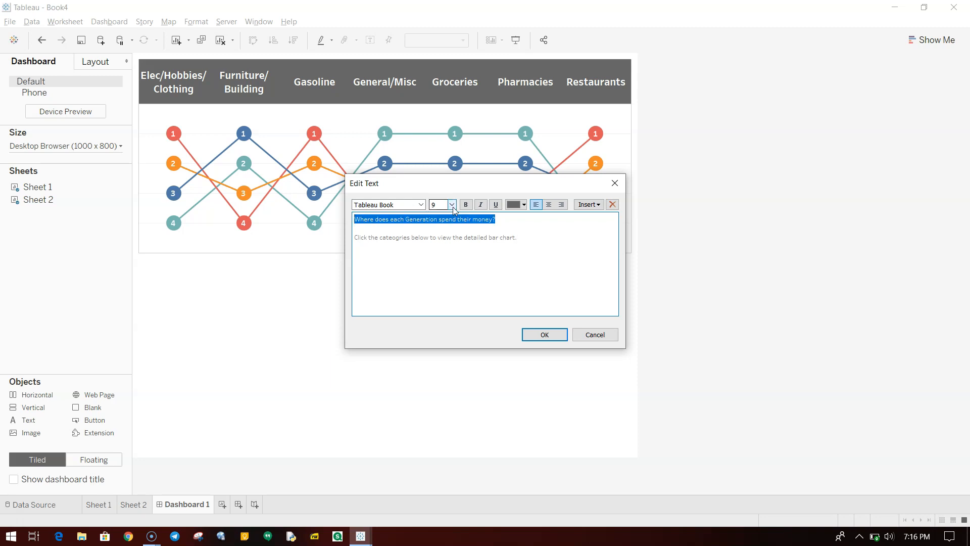
pyautogui.click(421, 205)
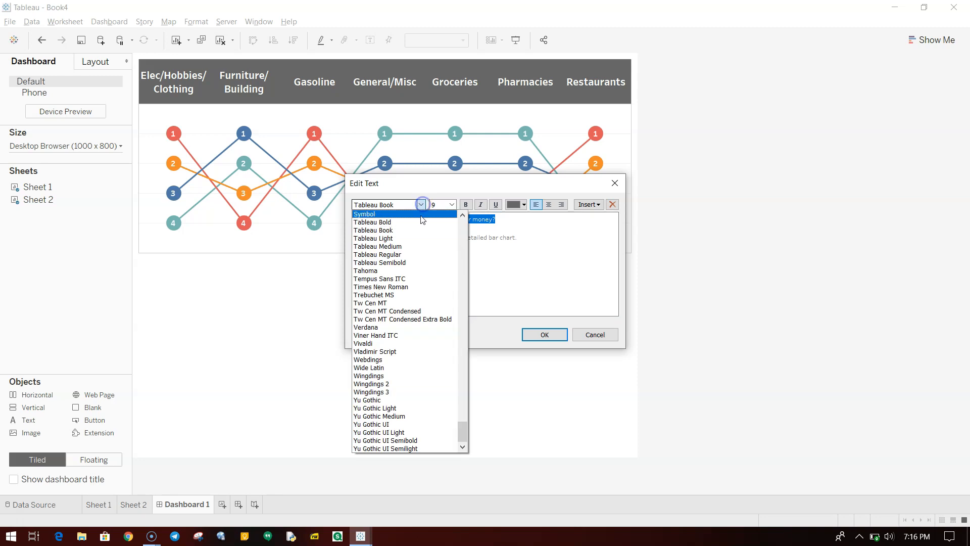
pyautogui.click(420, 223)
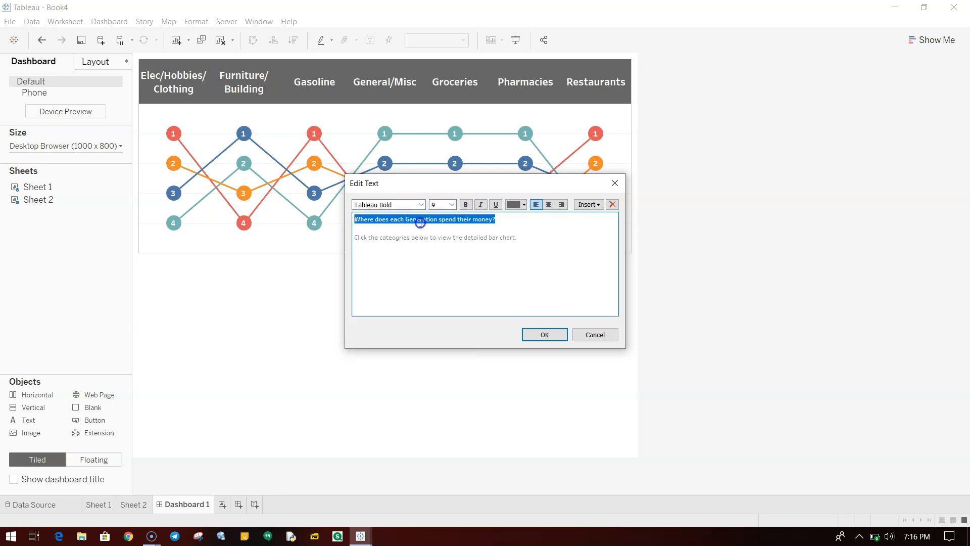
pyautogui.click(452, 205)
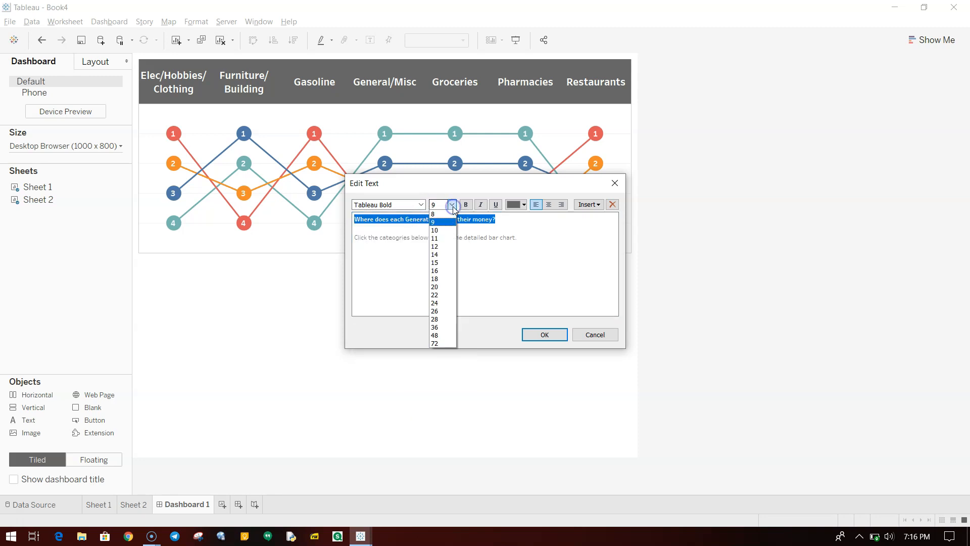
pyautogui.click(446, 271)
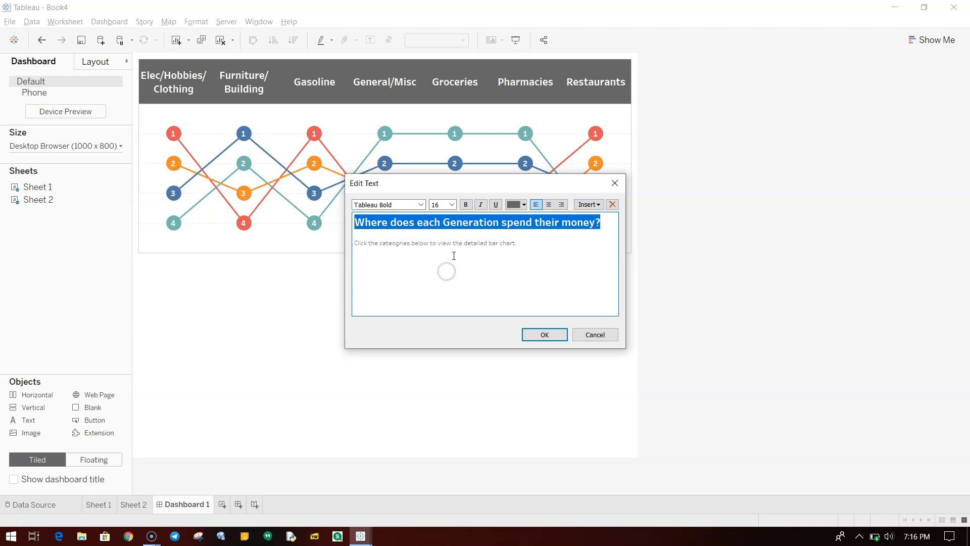
# - Format the text object's instruction line in Tableau Bold 10 and center both lines
pyautogui.click(518, 245)
pyautogui.tripleClick(522, 245)
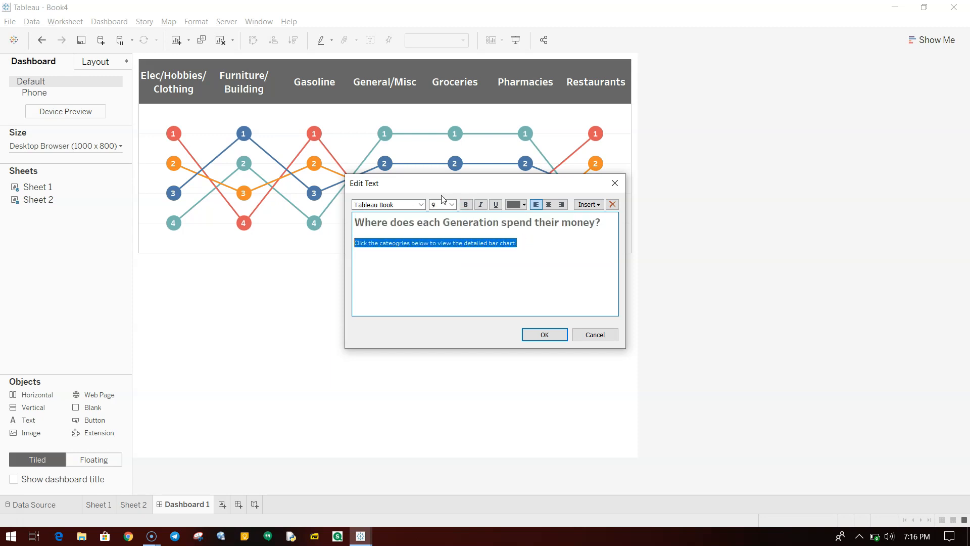
pyautogui.click(420, 204)
pyautogui.click(423, 221)
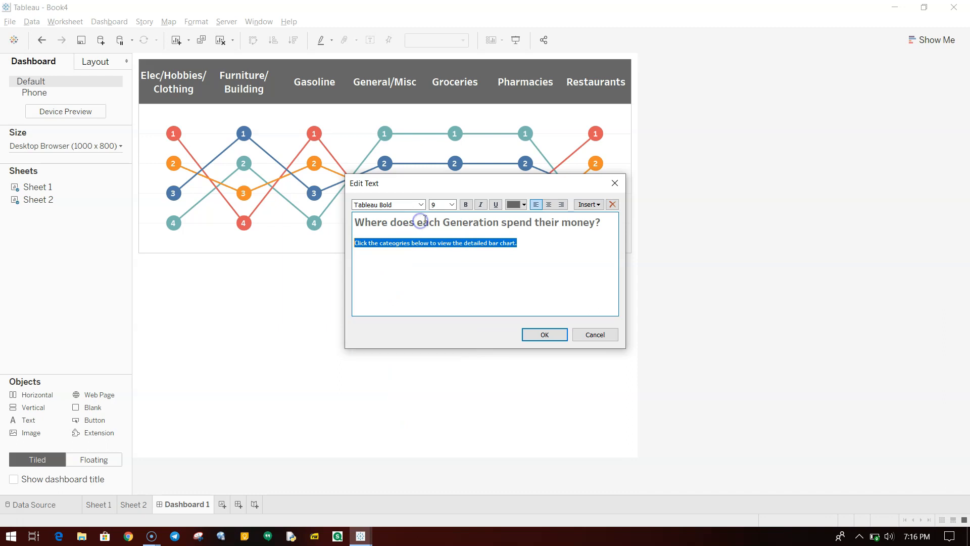
pyautogui.click(451, 205)
pyautogui.click(445, 230)
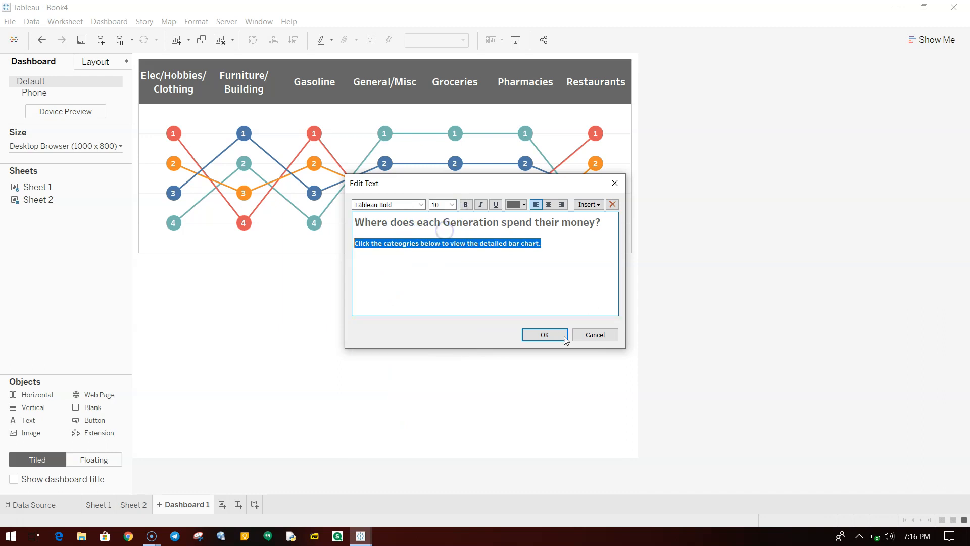
pyautogui.hotkey('ctrl', 'a')
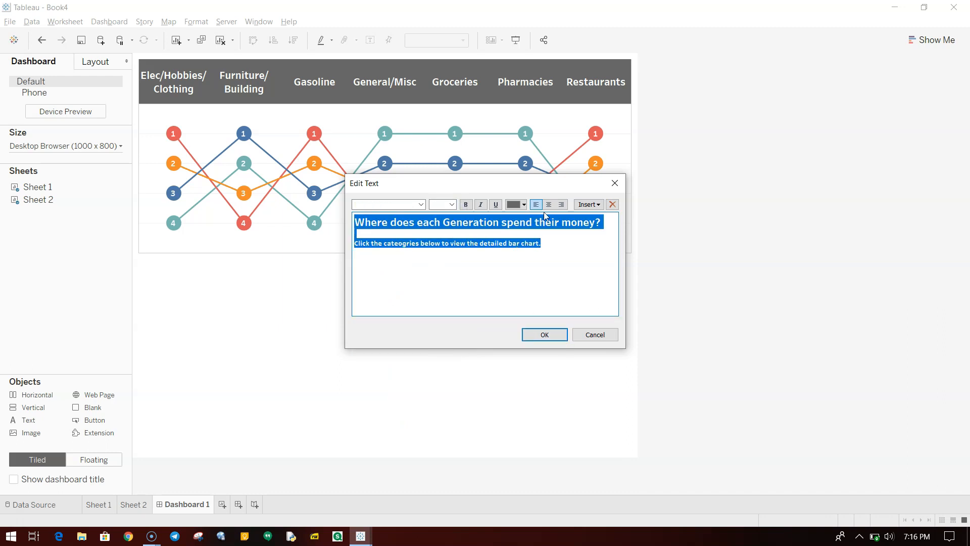
pyautogui.click(548, 204)
pyautogui.click(545, 334)
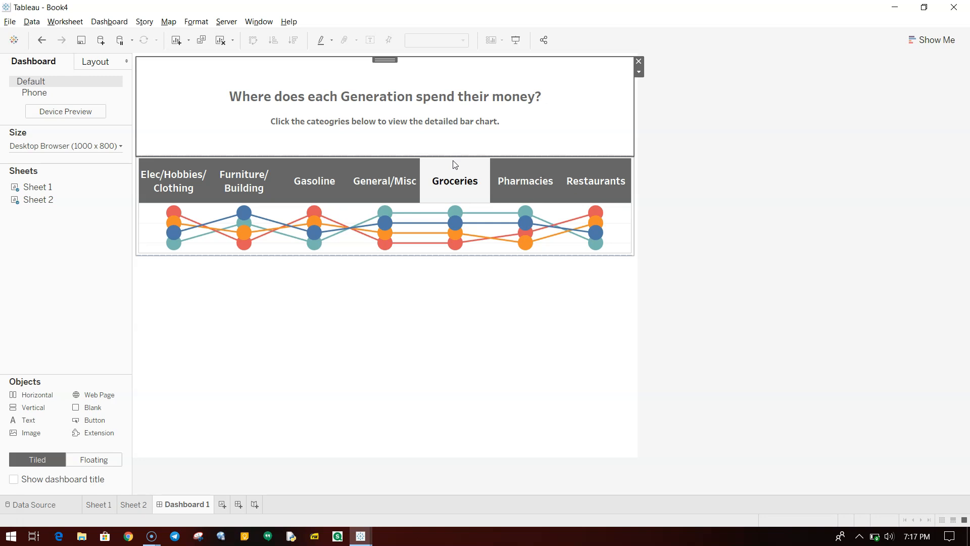
# - Reduce the heading text object's height to fit its two lines and extend the bump chart downward
pyautogui.moveTo(456, 155); pyautogui.dragTo(471, 113)
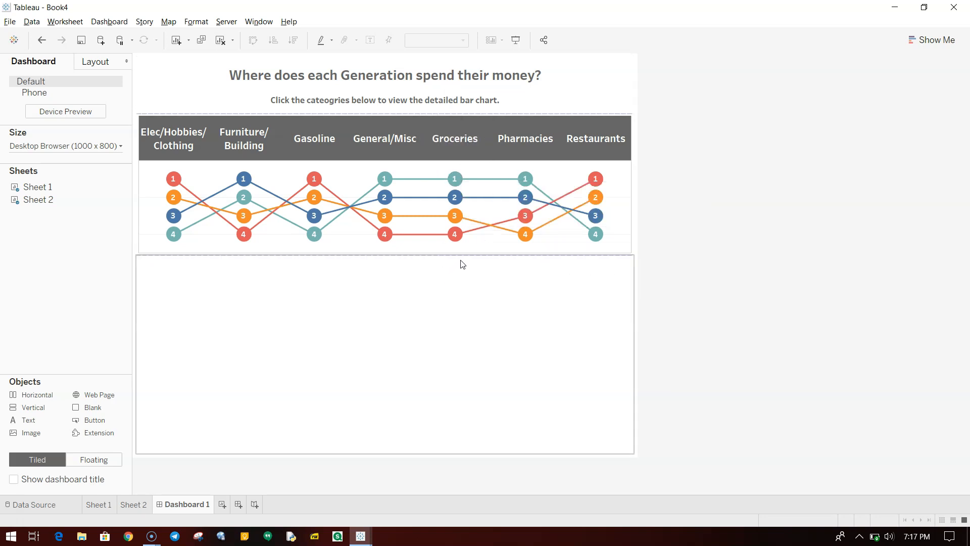
pyautogui.moveTo(466, 254); pyautogui.dragTo(466, 297)
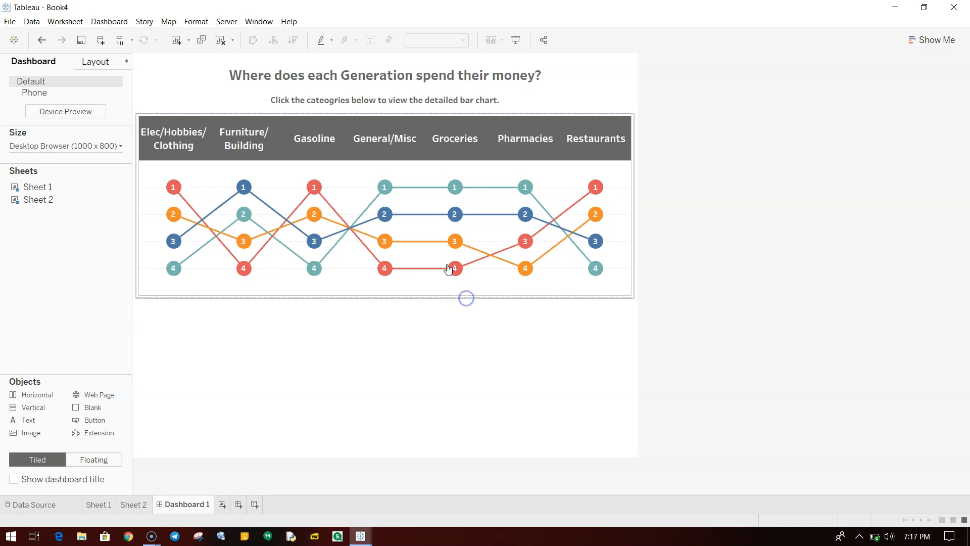
# - Filter the dashboard to Groceries and compare its layout with the bar chart heading in the Decoded Dashboard workbook
pyautogui.click(460, 139)
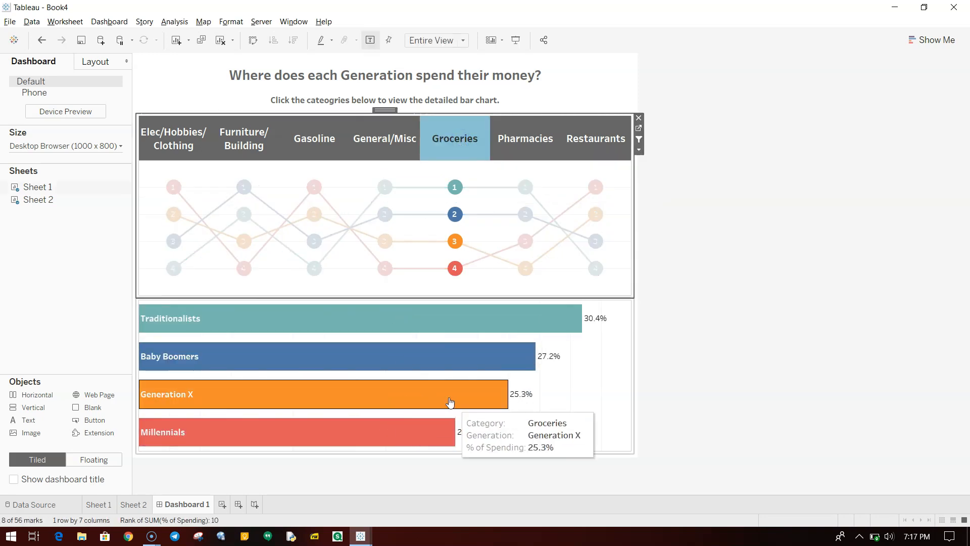
pyautogui.hotkey('alt', 'Tab')
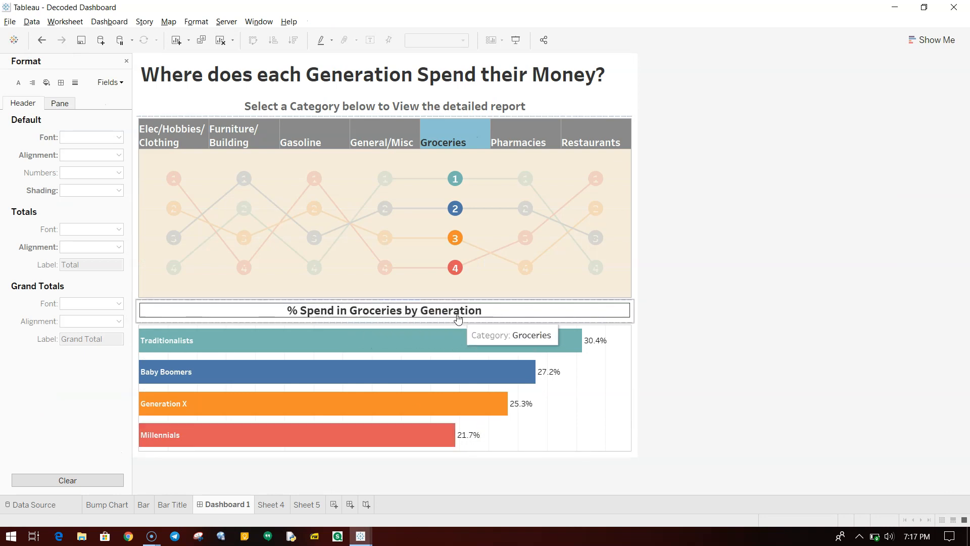
pyautogui.hotkey('alt', 'Tab')
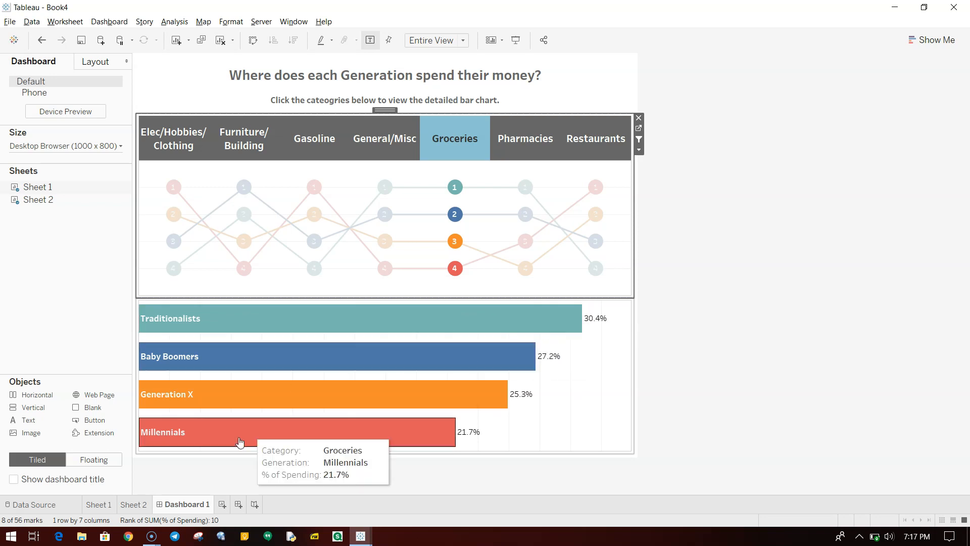
# - Create a new worksheet named Title that shows the Category field as text
pyautogui.click(223, 506)
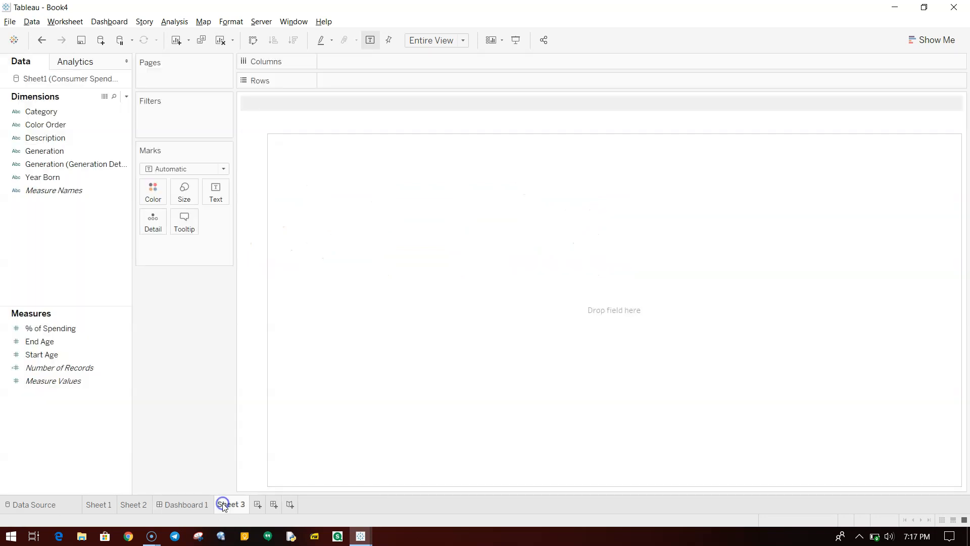
pyautogui.doubleClick(226, 504)
pyautogui.write('Title')
pyautogui.press('Return')
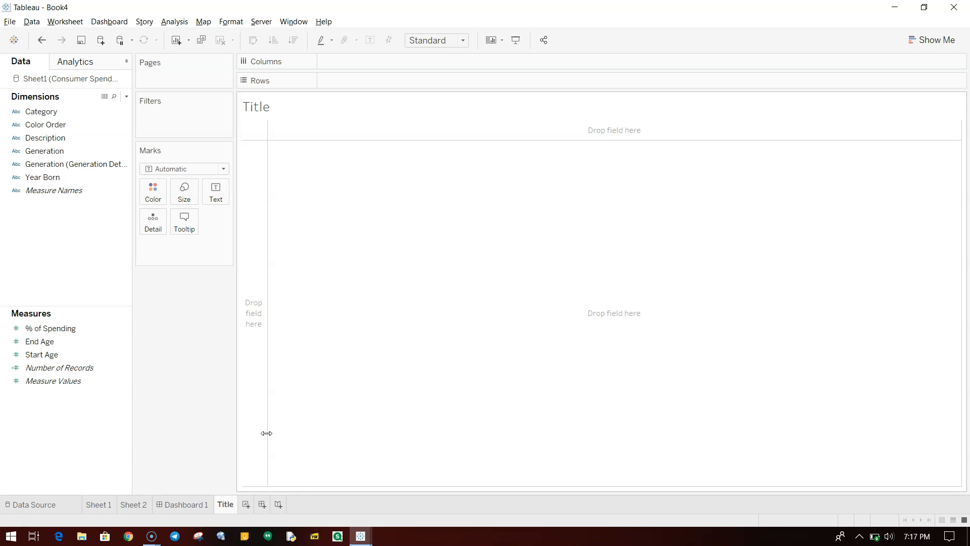
pyautogui.moveTo(85, 112); pyautogui.dragTo(222, 193)
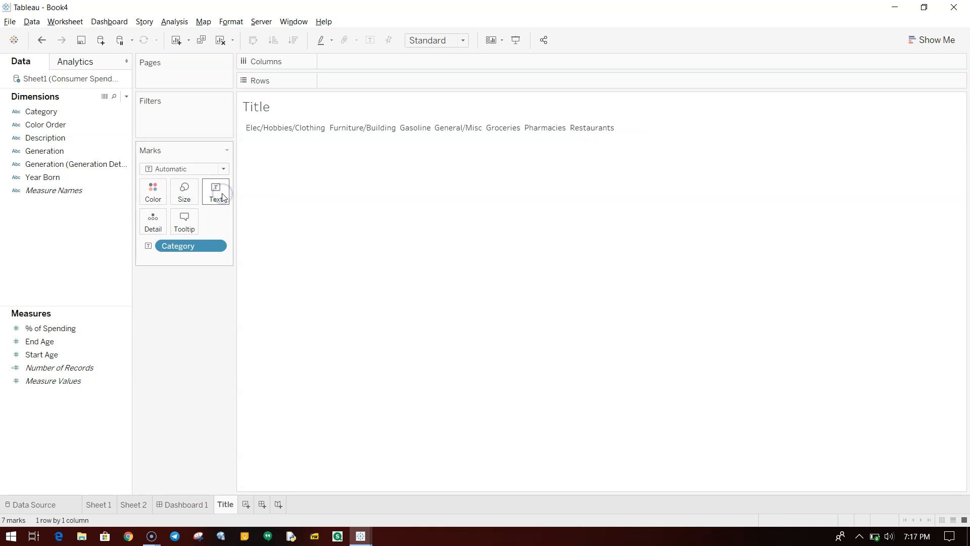
# - Check the heading wording in the Decoded Dashboard workbook and edit the Title sheet's label to "% of spend in <Category> by Generation"
pyautogui.hotkey('alt', 'Tab')
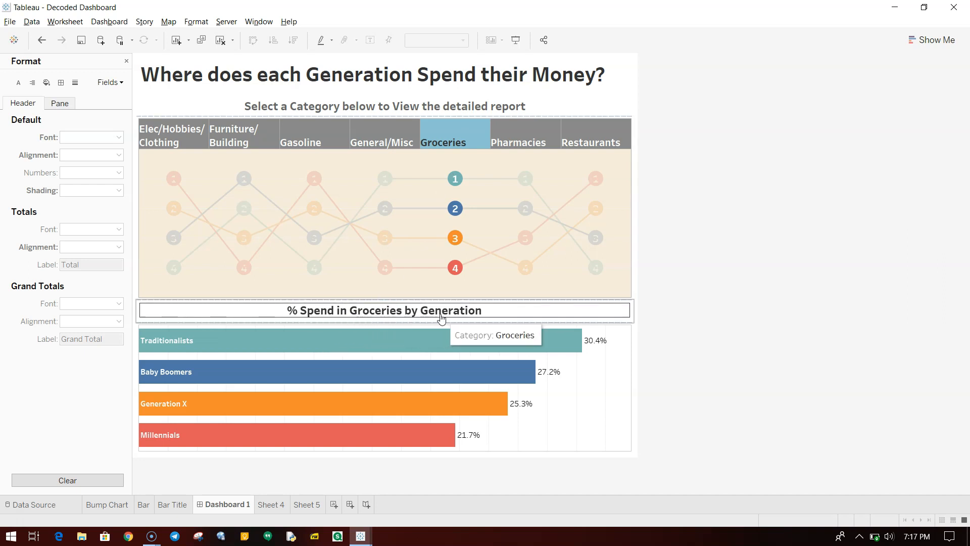
pyautogui.hotkey('alt', 'Tab')
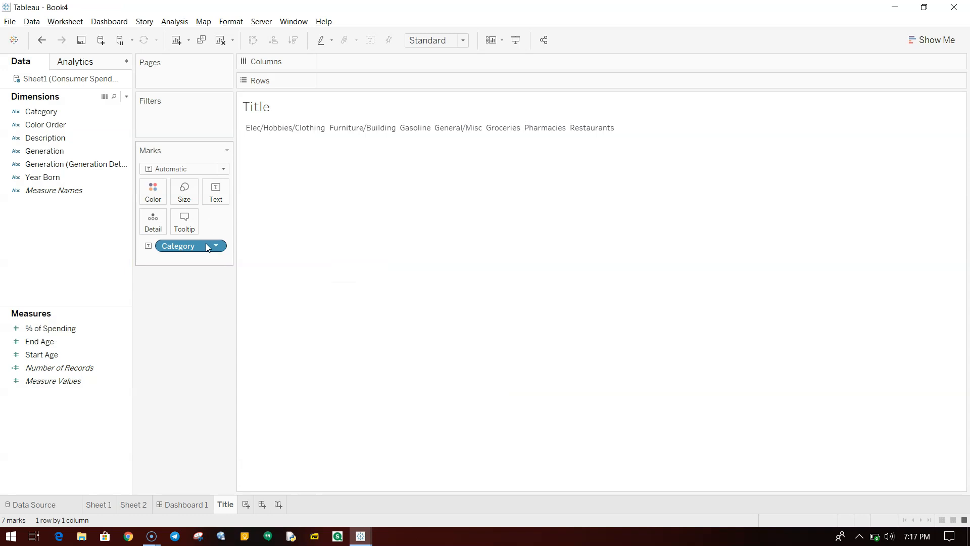
pyautogui.click(213, 197)
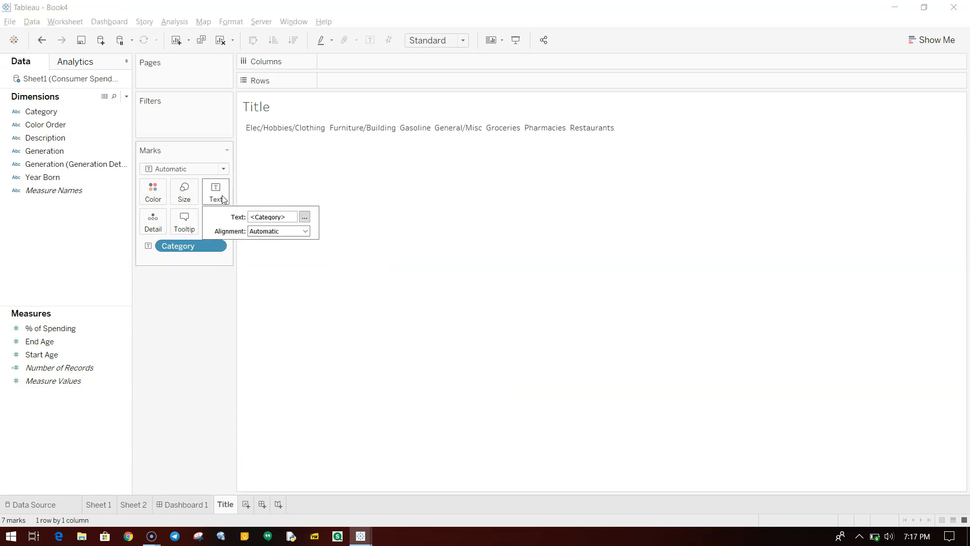
pyautogui.click(304, 217)
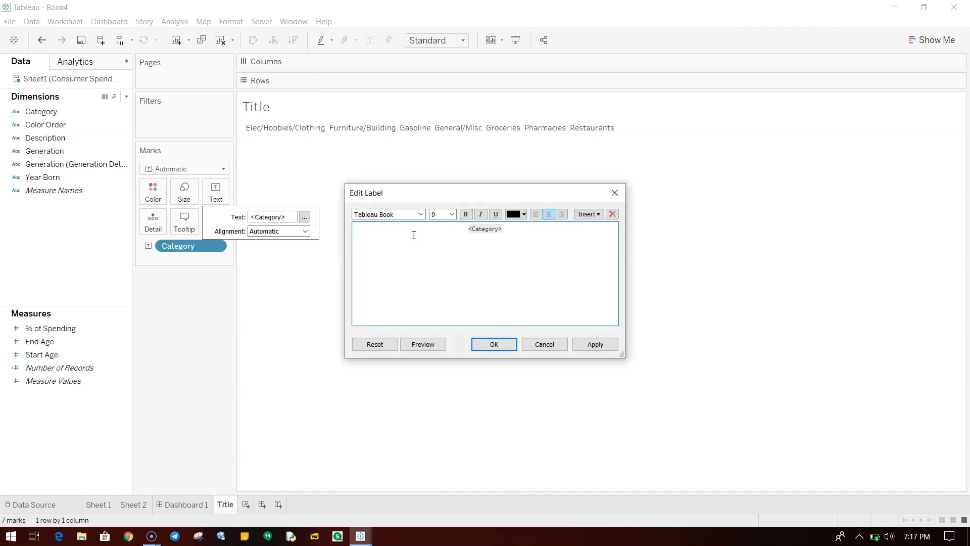
pyautogui.write('% of spend in')
pyautogui.press('End')
pyautogui.write('by Generation')
pyautogui.hotkey('ctrl', 'a')
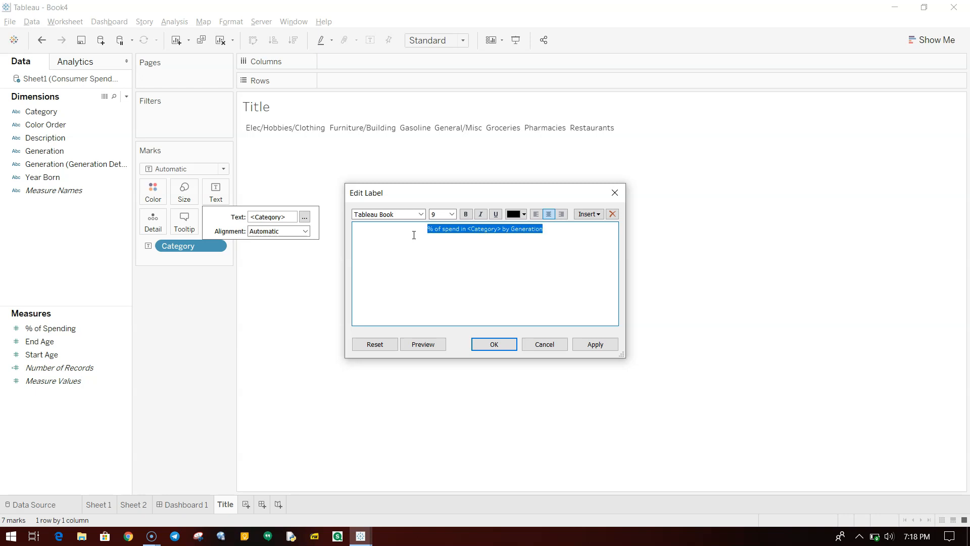
# - Format the whole label in Tableau Bold at size 12 and apply it
pyautogui.click(422, 214)
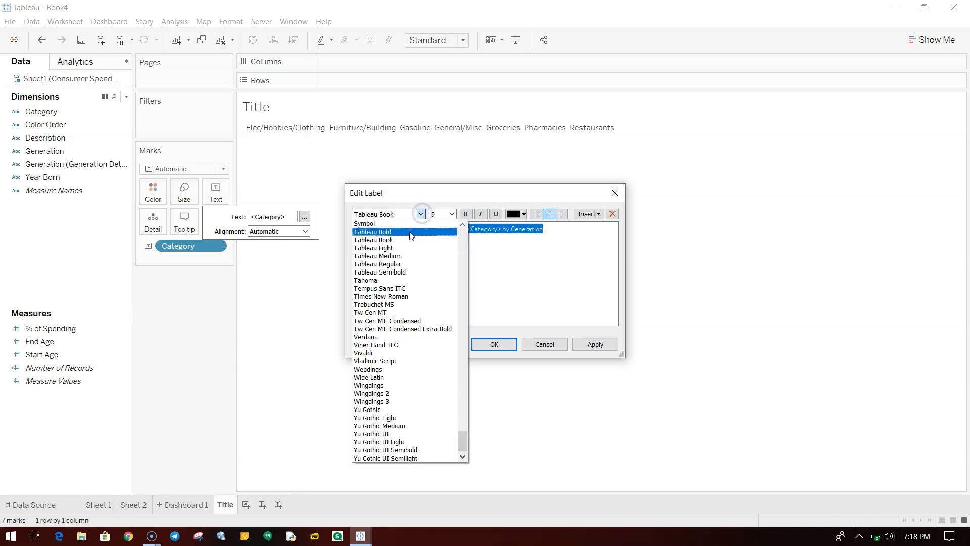
pyautogui.click(409, 231)
pyautogui.click(452, 214)
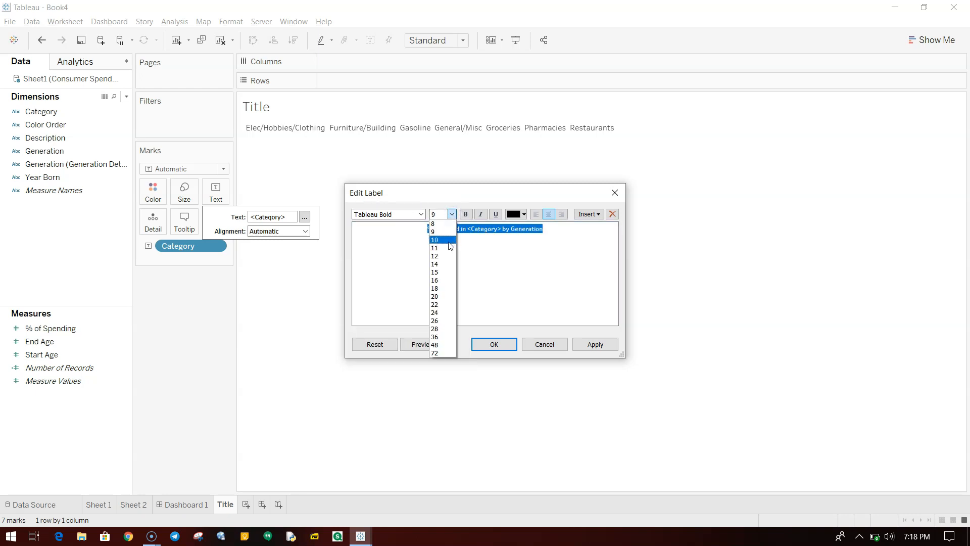
pyautogui.click(449, 242)
pyautogui.click(452, 214)
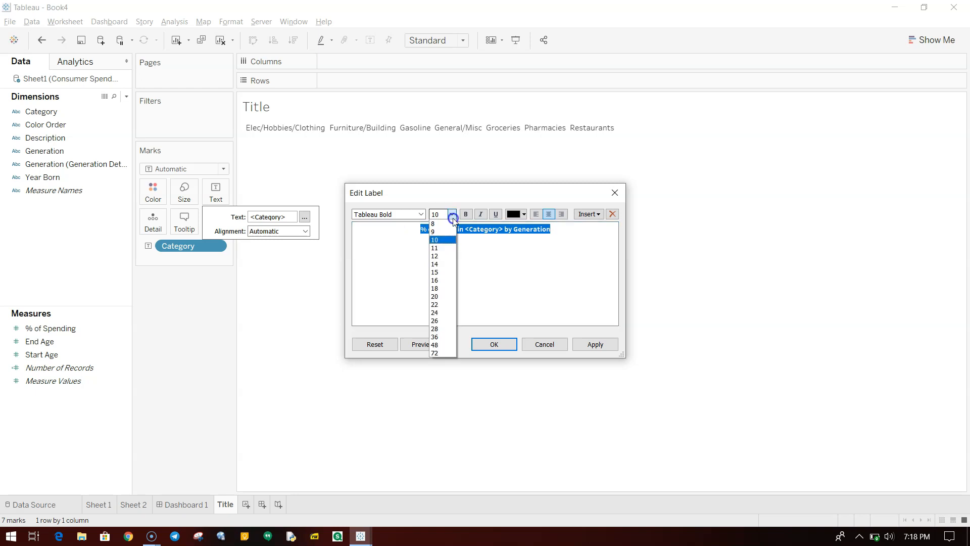
pyautogui.click(447, 253)
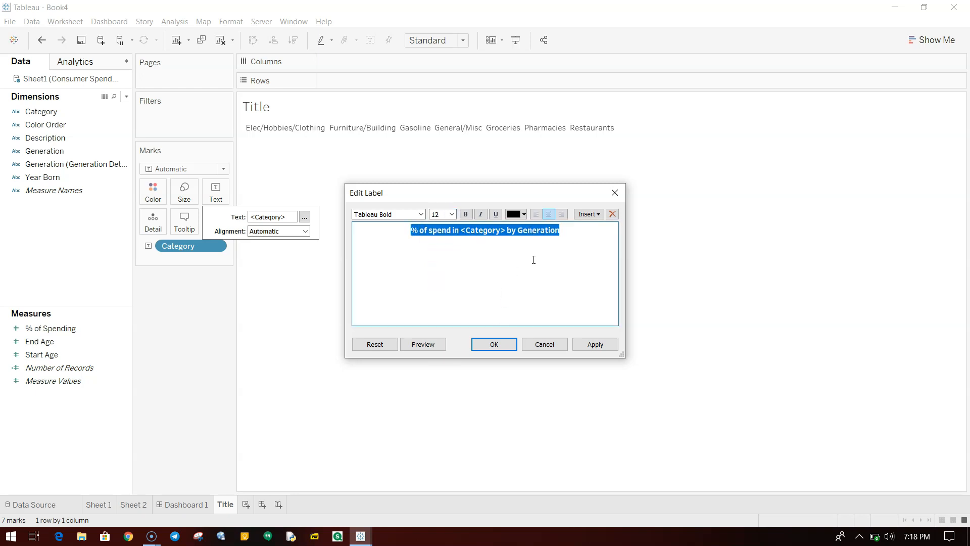
pyautogui.click(498, 344)
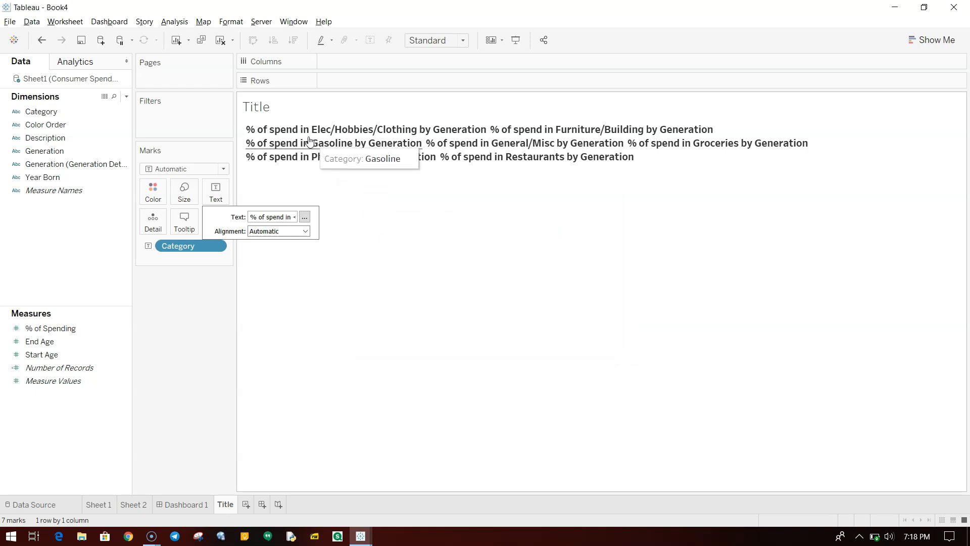
# - Hide the worksheet title on the Title sheet
pyautogui.click(258, 102)
pyautogui.rightClick(258, 102)
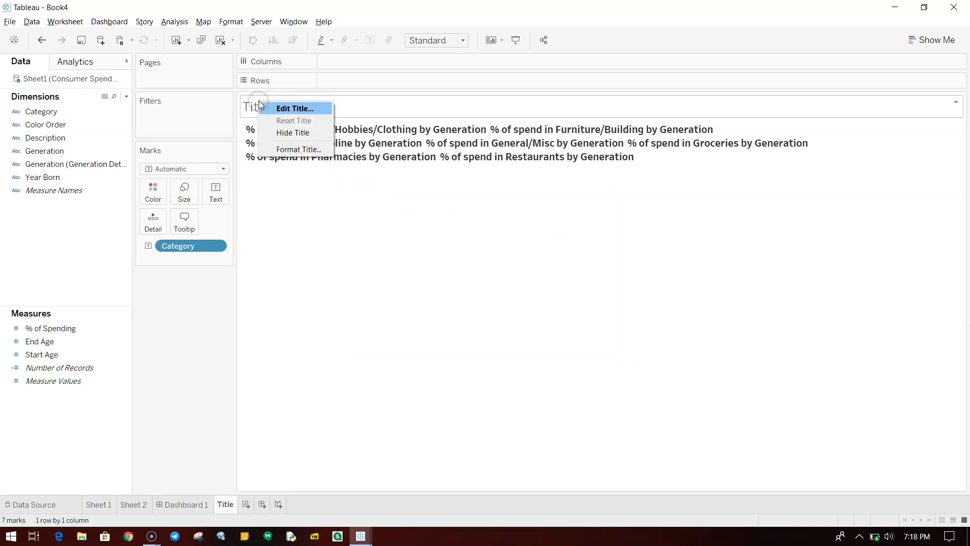
pyautogui.click(287, 130)
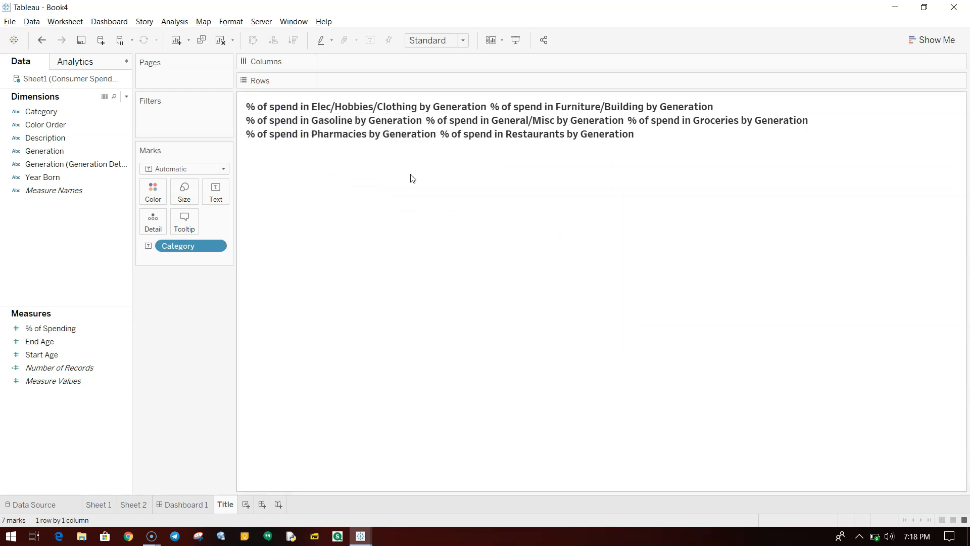
# - Place the Title sheet between the two charts on Dashboard 1, shrunk to a thin strip with its sheet title hidden
pyautogui.click(190, 503)
pyautogui.click(61, 225)
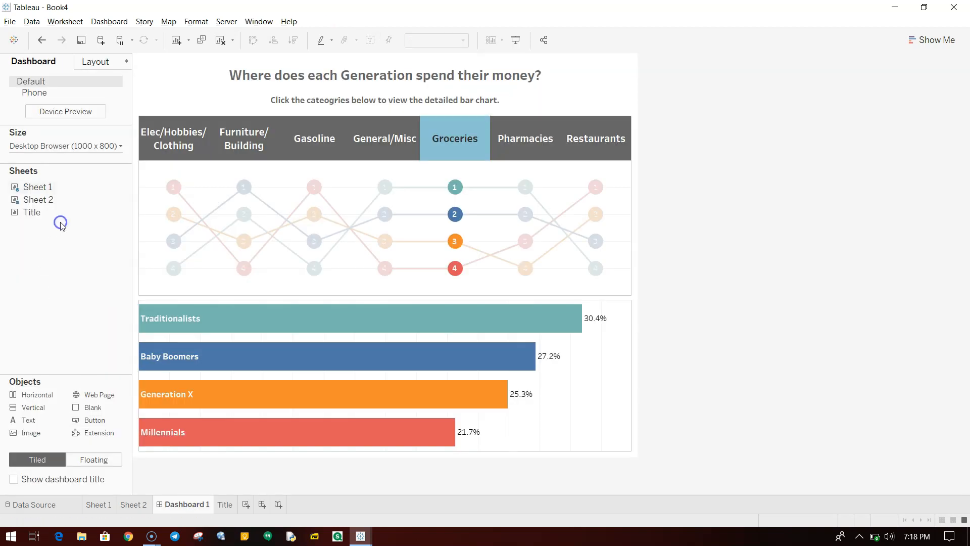
pyautogui.moveTo(58, 213); pyautogui.dragTo(266, 314)
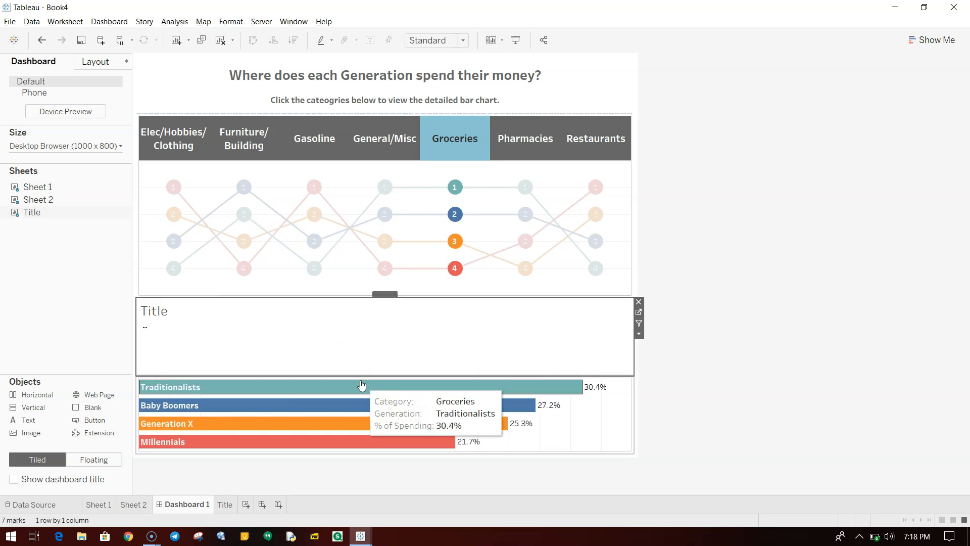
pyautogui.moveTo(368, 374); pyautogui.dragTo(394, 319)
pyautogui.rightClick(156, 311)
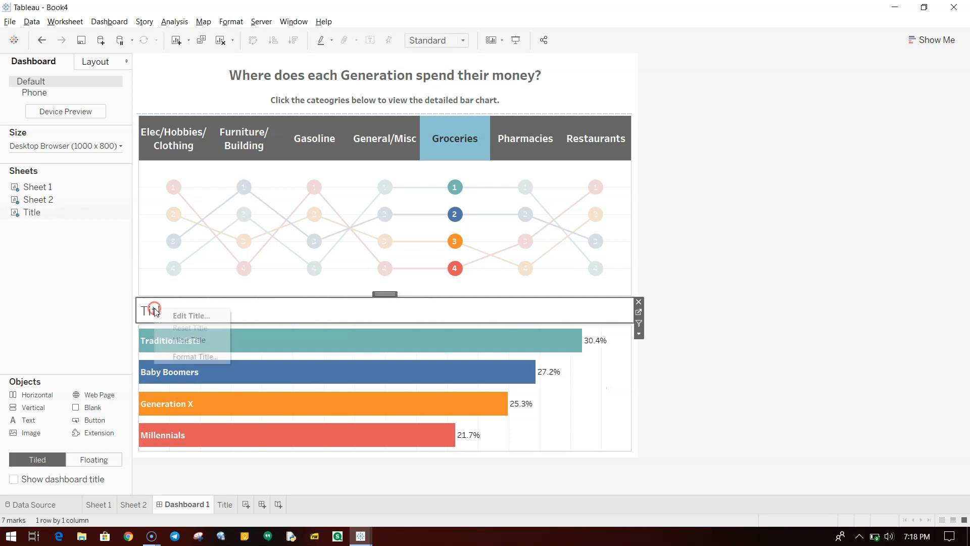
pyautogui.click(193, 340)
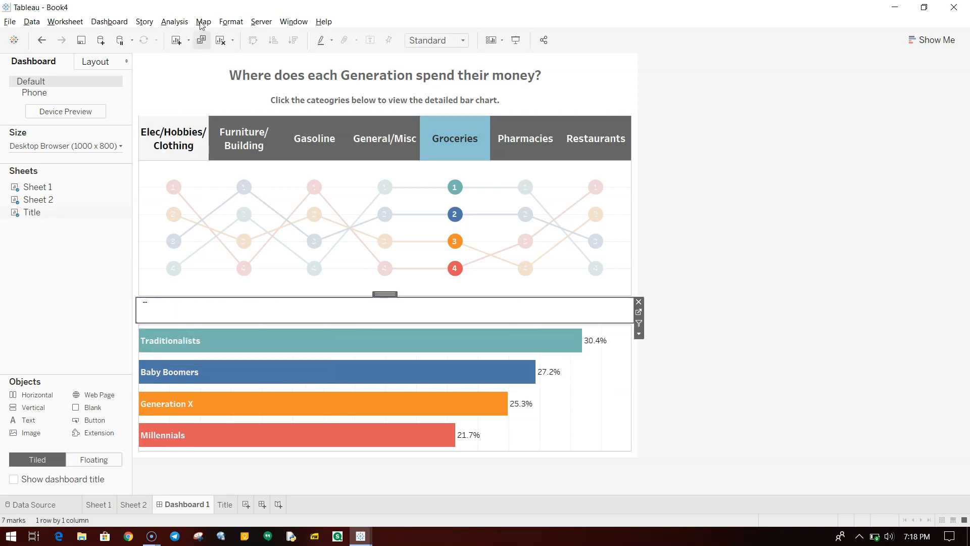
# - Review the dashboard's filter action, checking that Sheet 1 targets Sheet 2 and Title and that clearing the selection excludes all values
pyautogui.click(111, 21)
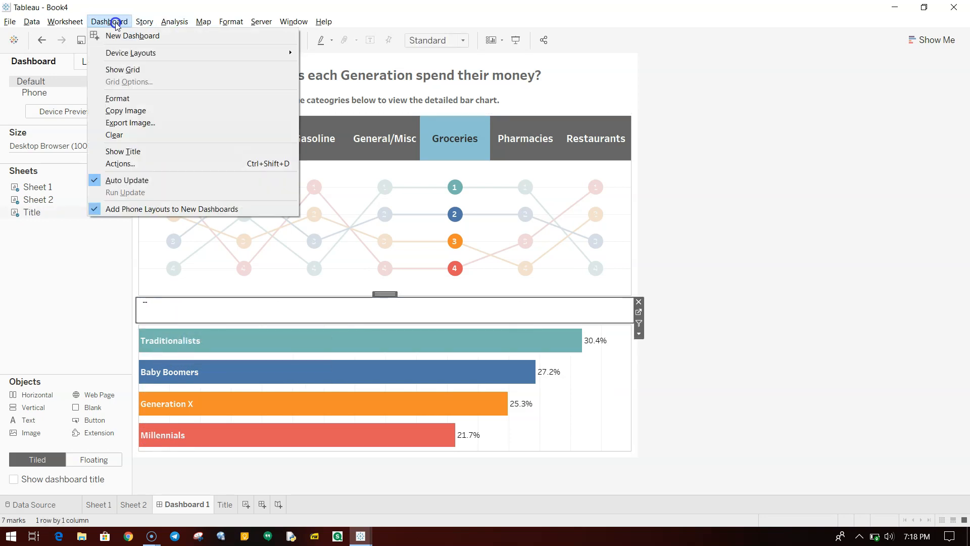
pyautogui.click(147, 163)
pyautogui.click(381, 252)
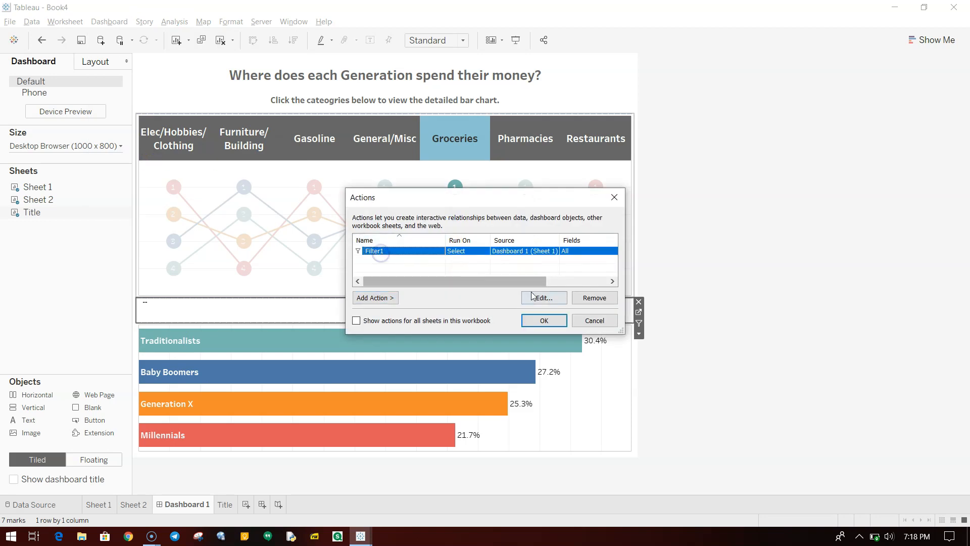
pyautogui.doubleClick(382, 252)
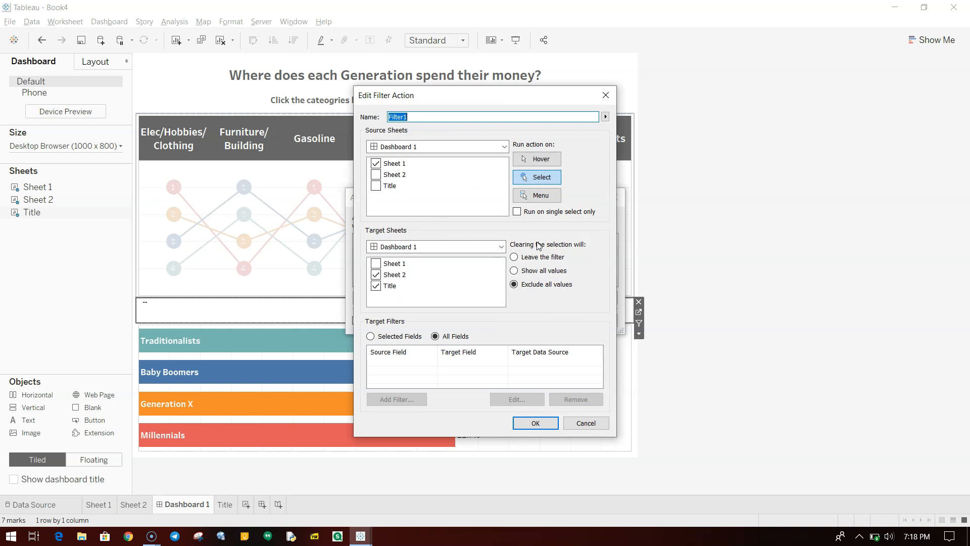
pyautogui.click(536, 423)
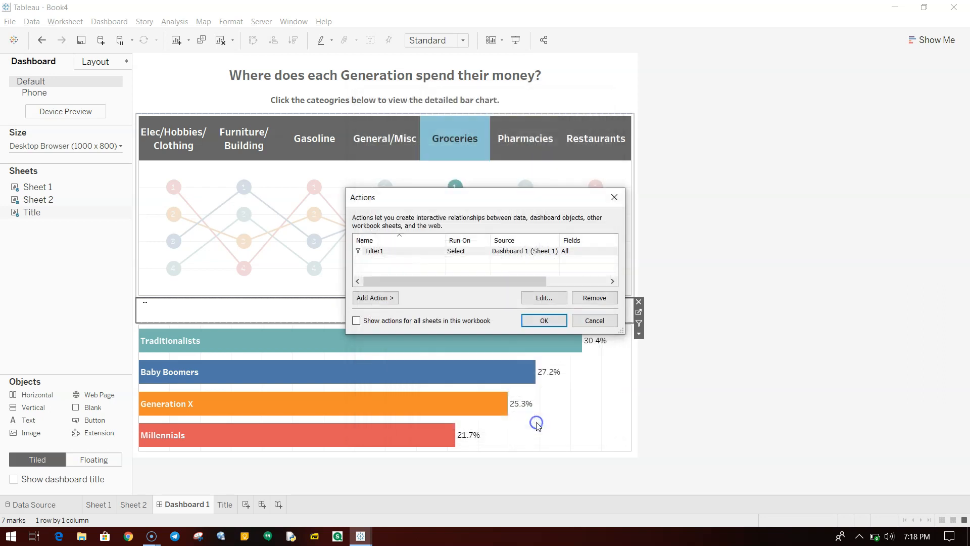
pyautogui.click(544, 320)
# - Filter the dashboard to Elec/Hobbies/Clothing and widen the title text's cell across its strip between the two charts
pyautogui.click(453, 145)
pyautogui.click(186, 145)
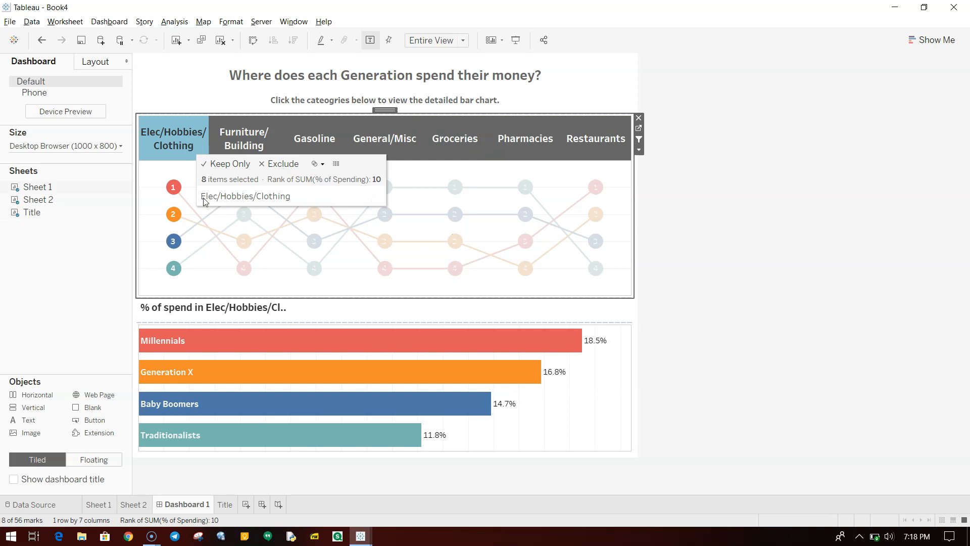
pyautogui.click(289, 307)
pyautogui.moveTo(627, 317); pyautogui.dragTo(627, 316)
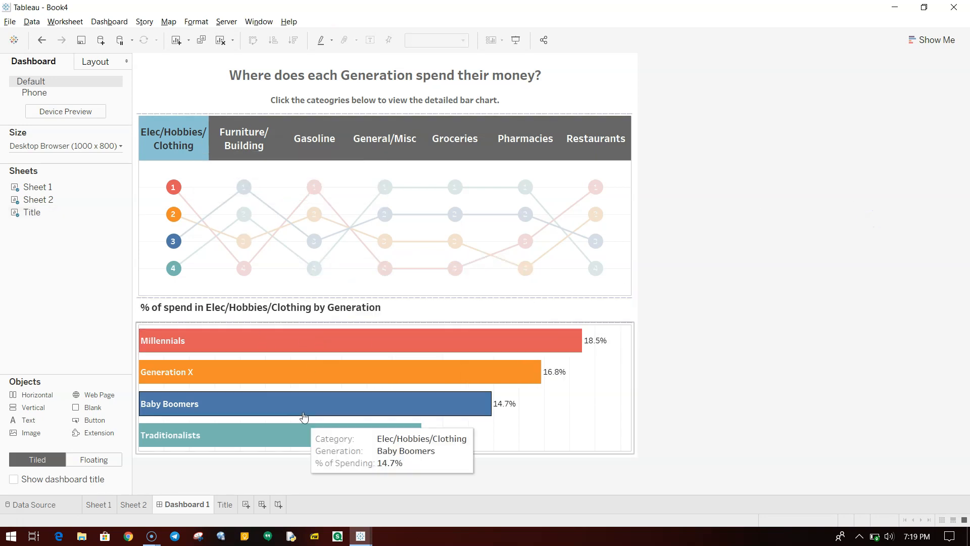
# - Test the category filter with Furniture/Building, Gasoline and General/Misc, checking the title and bar chart for each
pyautogui.click(251, 142)
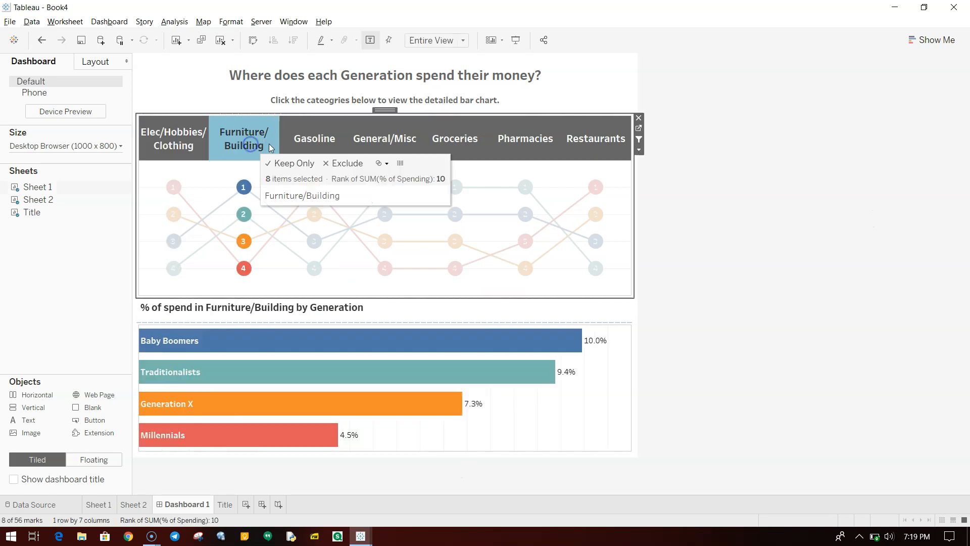
pyautogui.click(324, 143)
pyautogui.click(392, 141)
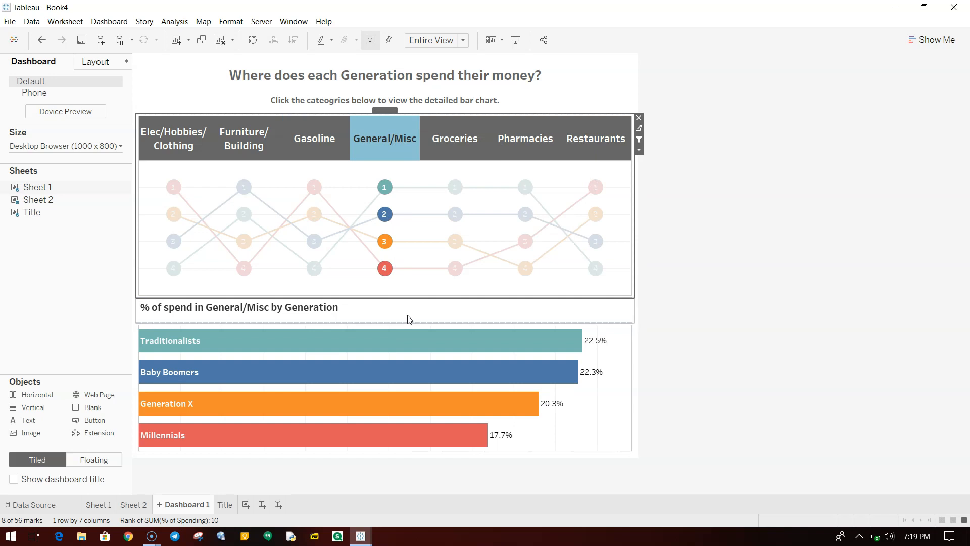
pyautogui.moveTo(419, 403)
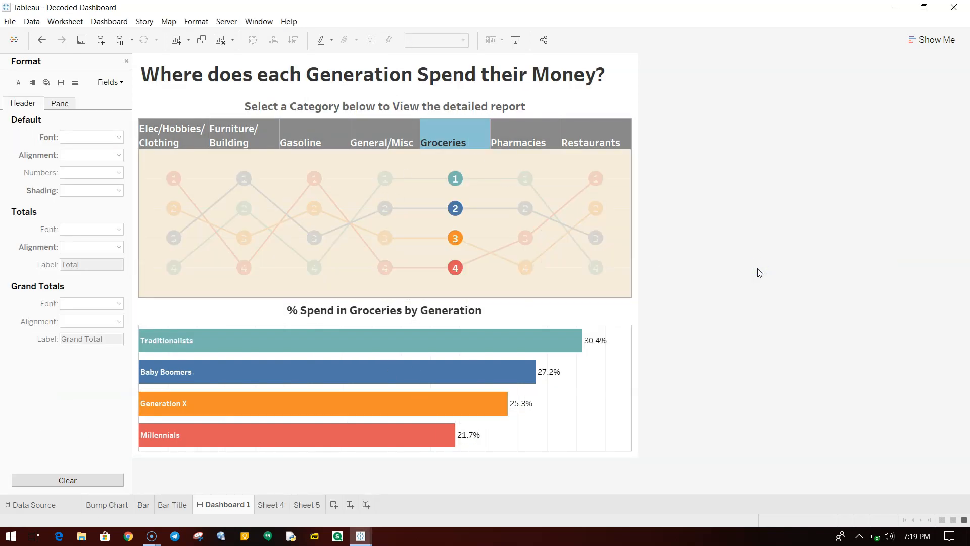
# - Return to Dashboard 1 in the Book4 workbook and clear the General/Misc category selection
pyautogui.moveTo(212, 366)
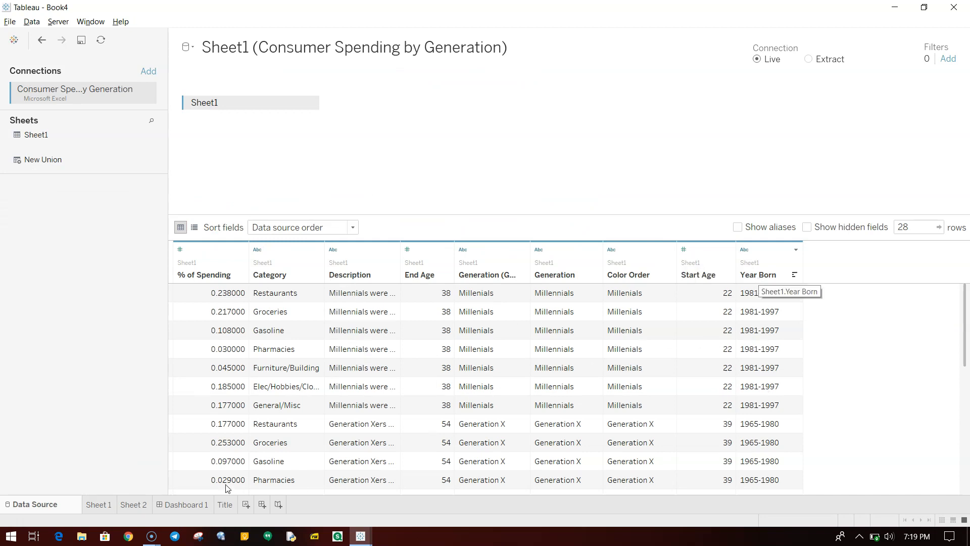
pyautogui.click(177, 504)
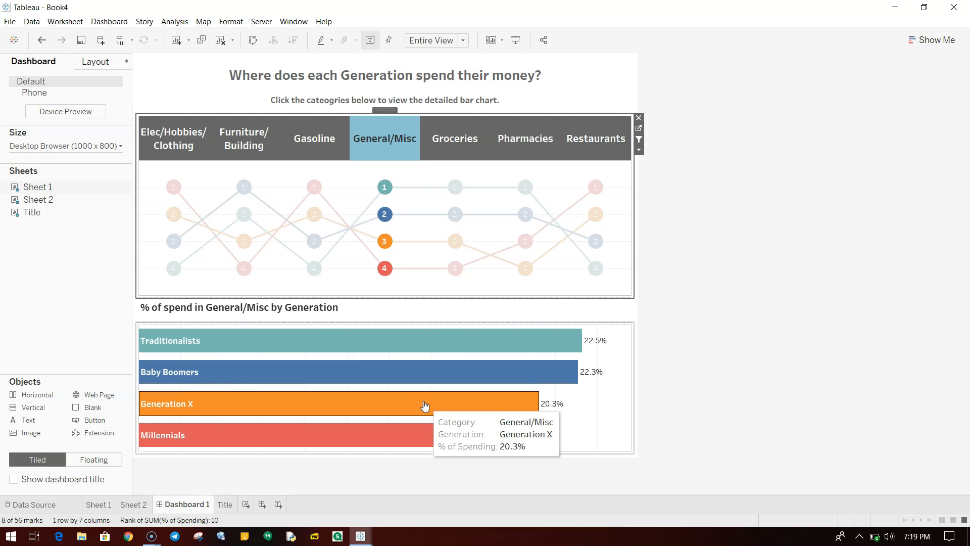
pyautogui.click(386, 140)
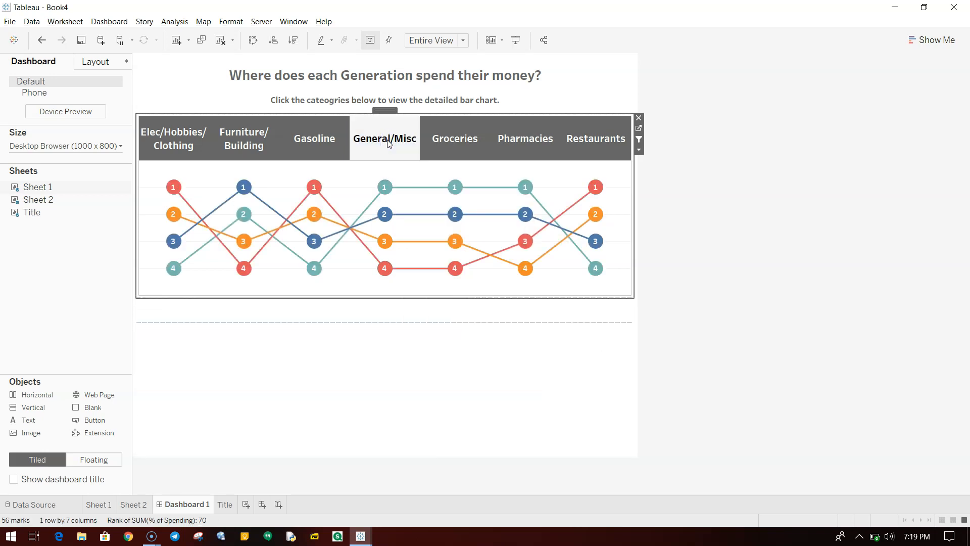